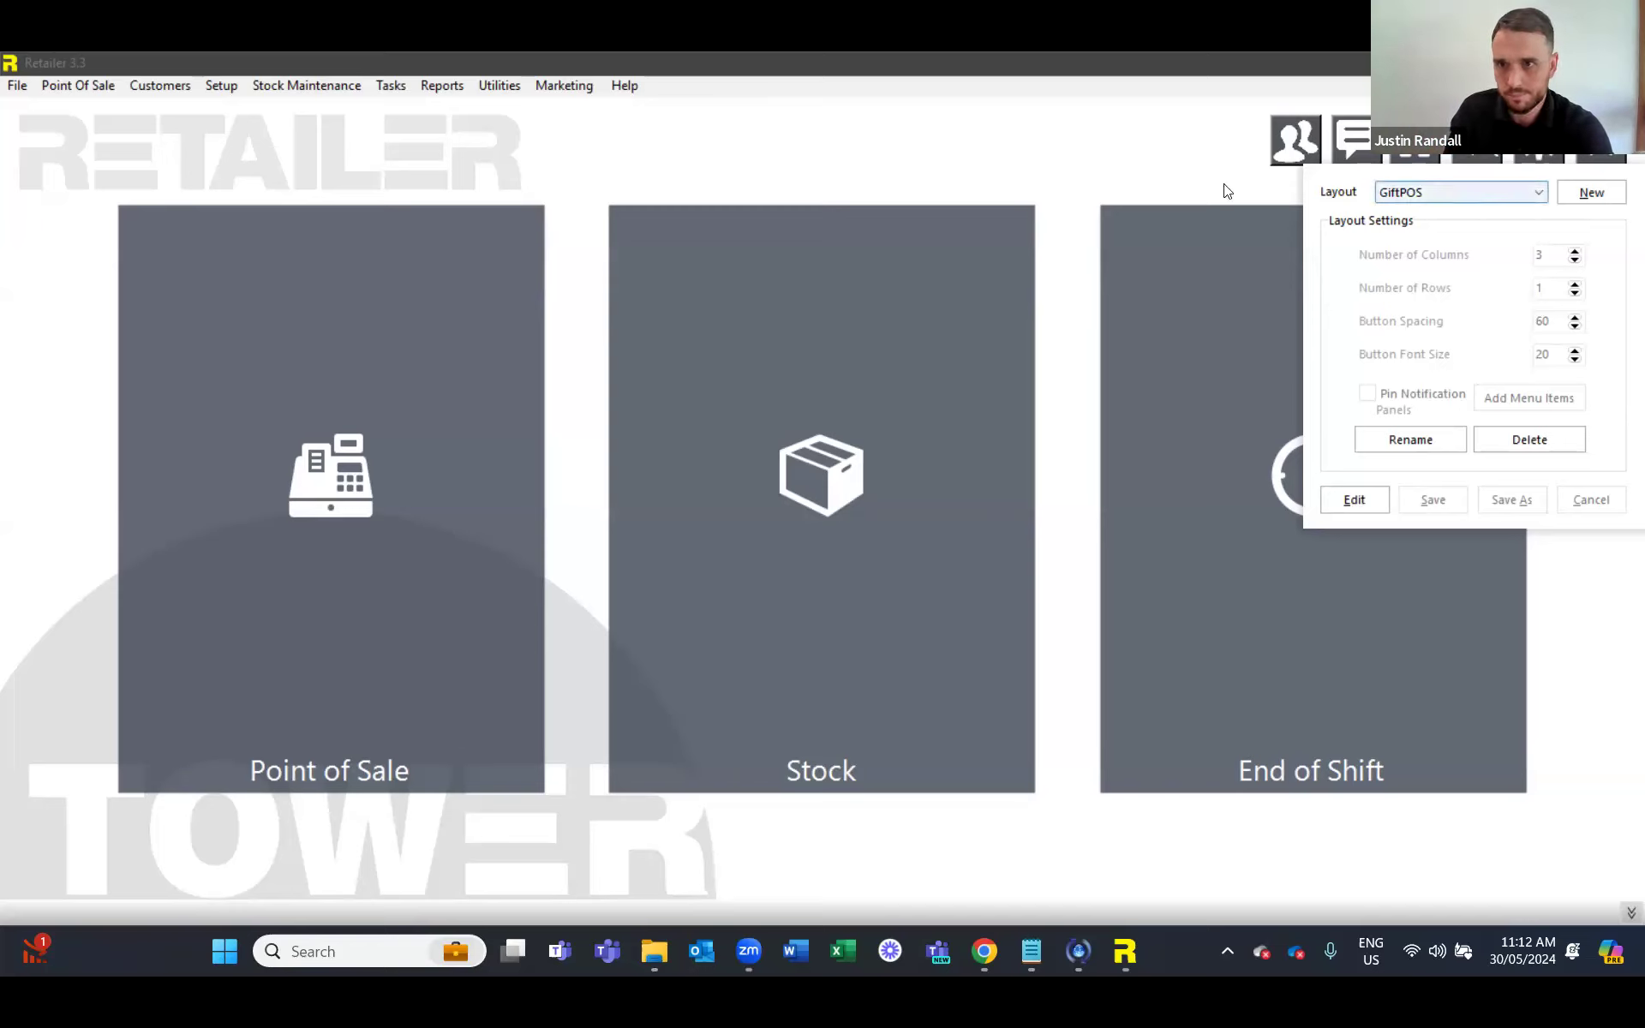
# Step: Switch the home screen to the Gift Back Office layout
pyautogui.click(1136, 159)
pyautogui.click(1540, 157)
pyautogui.click(1418, 196)
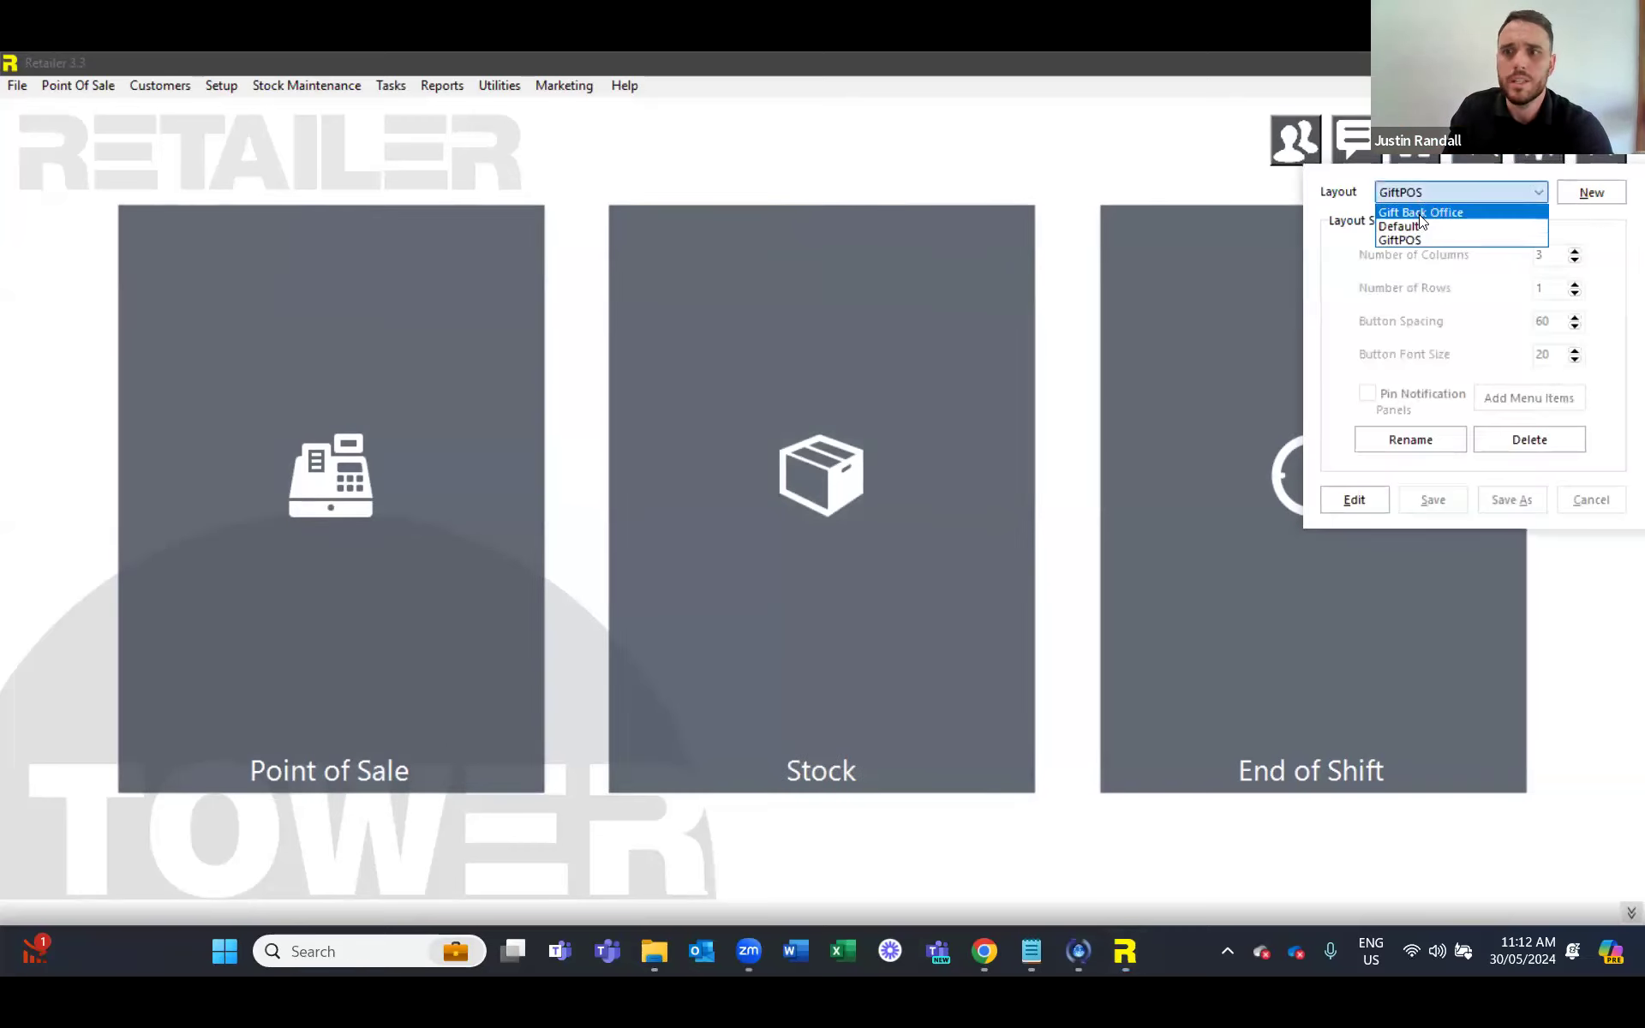
pyautogui.click(1420, 213)
# Step: Open the point of sale screen and look over its layout settings without editing them
pyautogui.click(297, 276)
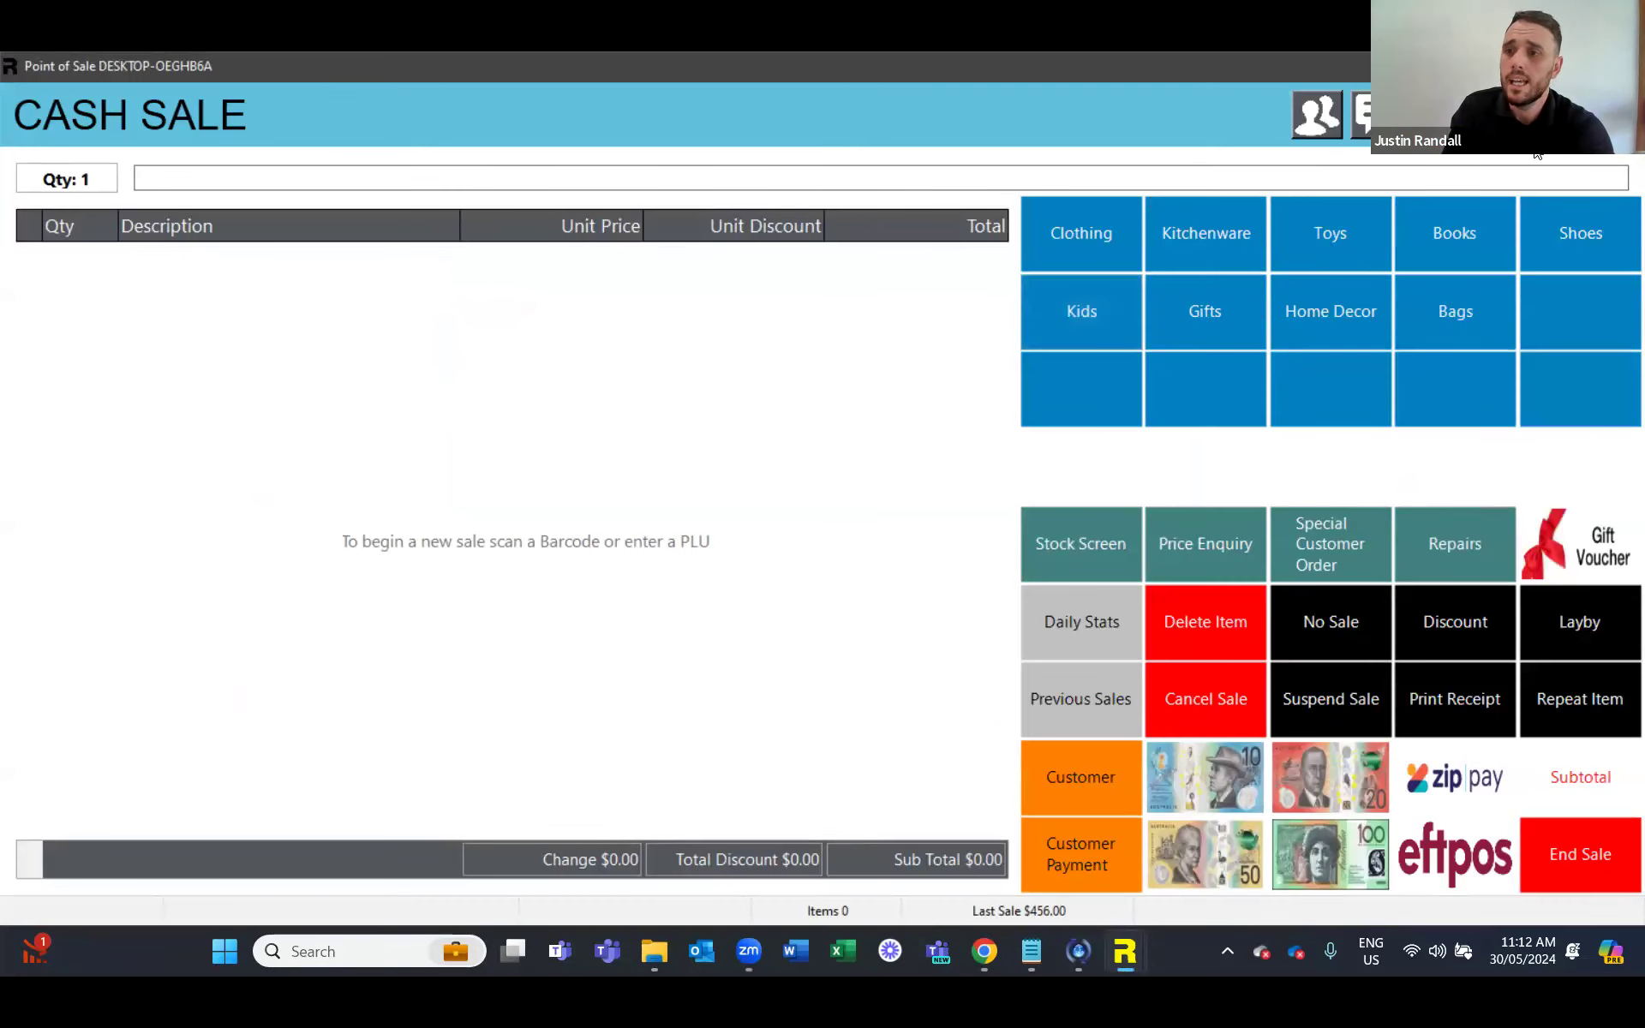
pyautogui.click(1549, 120)
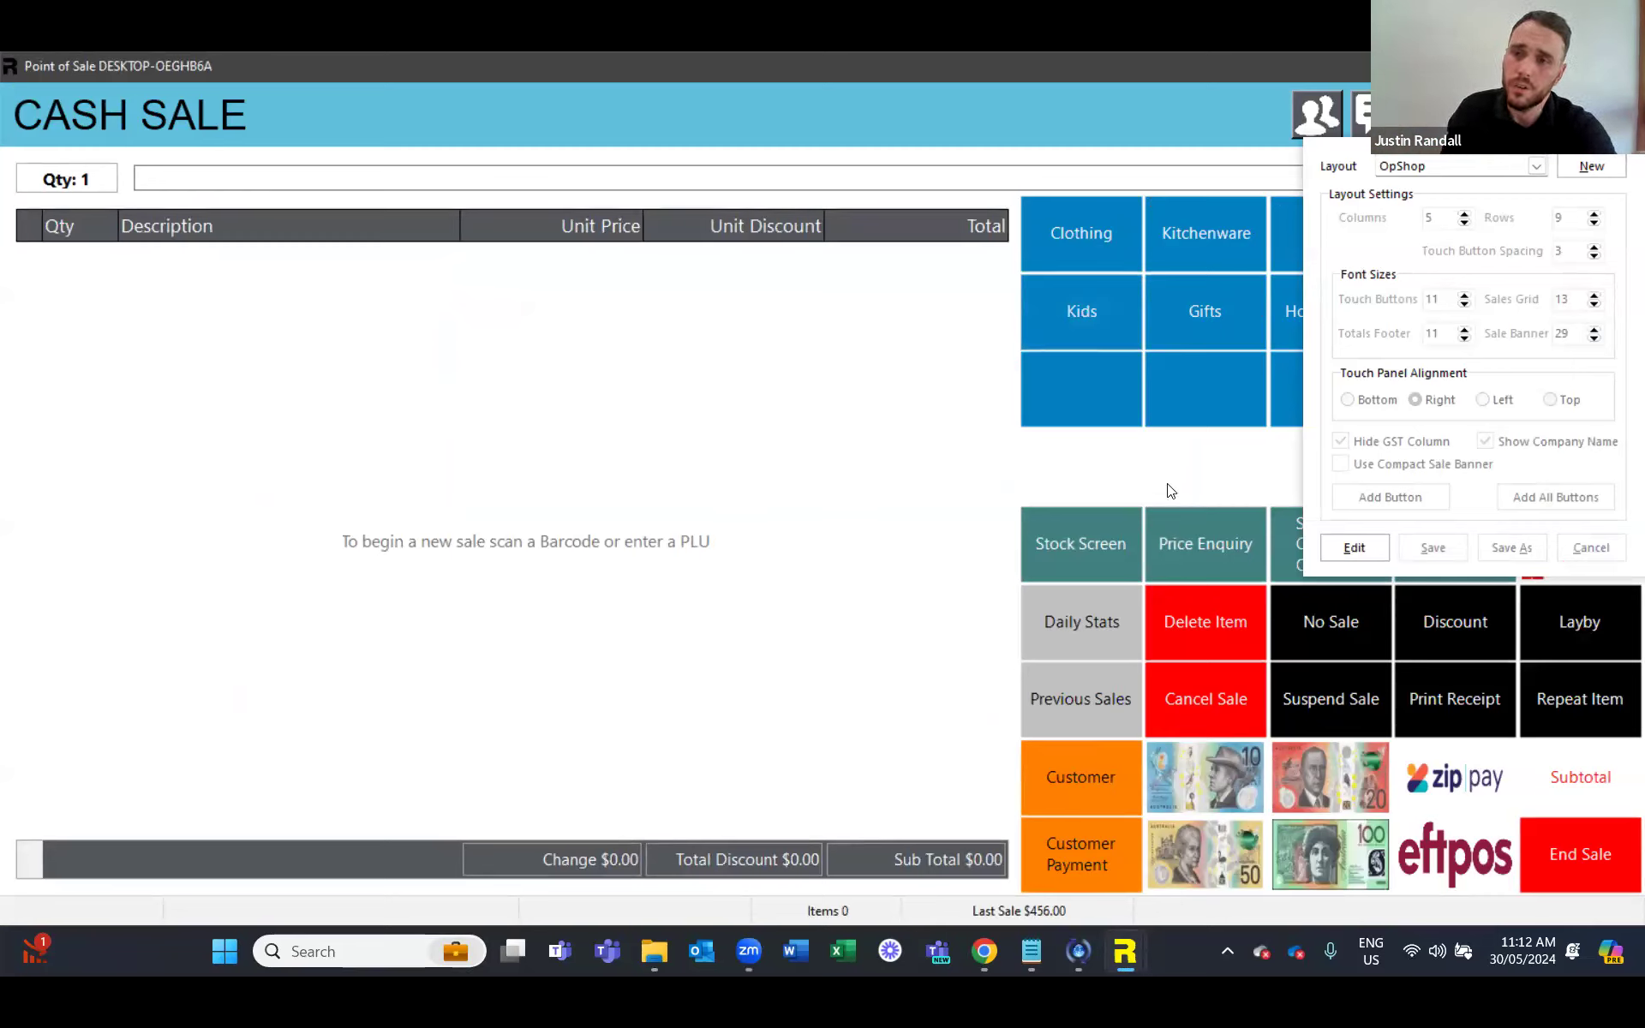
pyautogui.click(1152, 461)
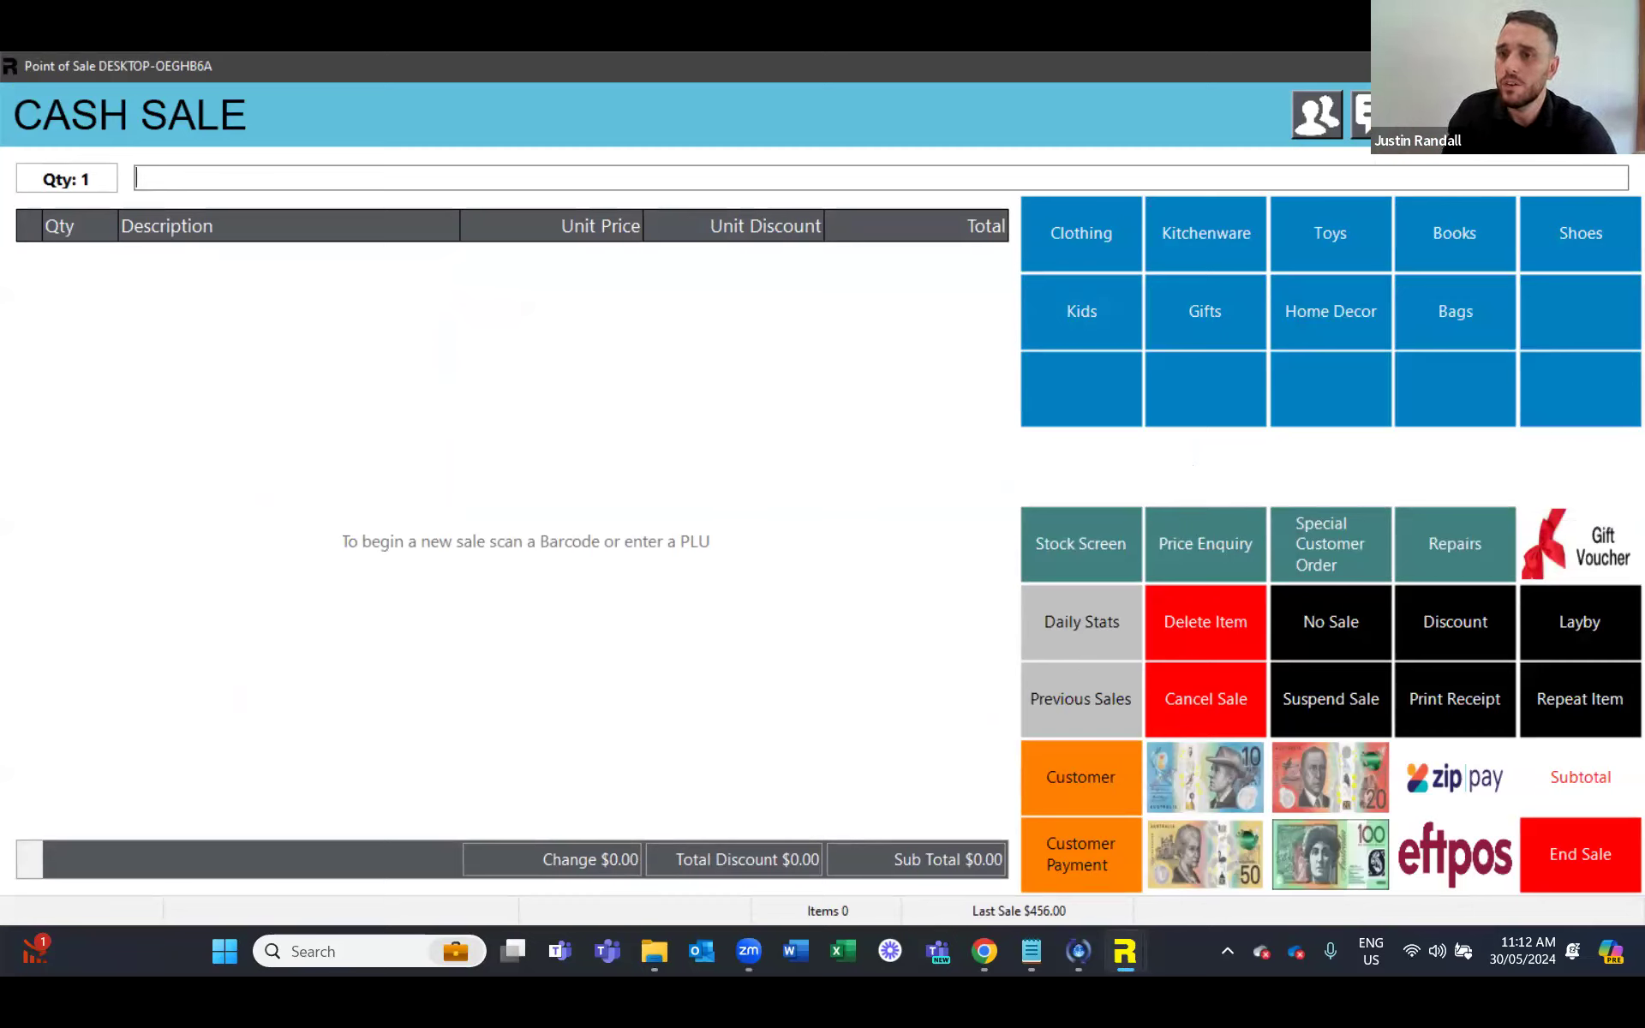
# Step: Add a clothing item priced at $9.95 to the cash sale
pyautogui.click(1075, 238)
pyautogui.write('9.95')
pyautogui.press('Return')
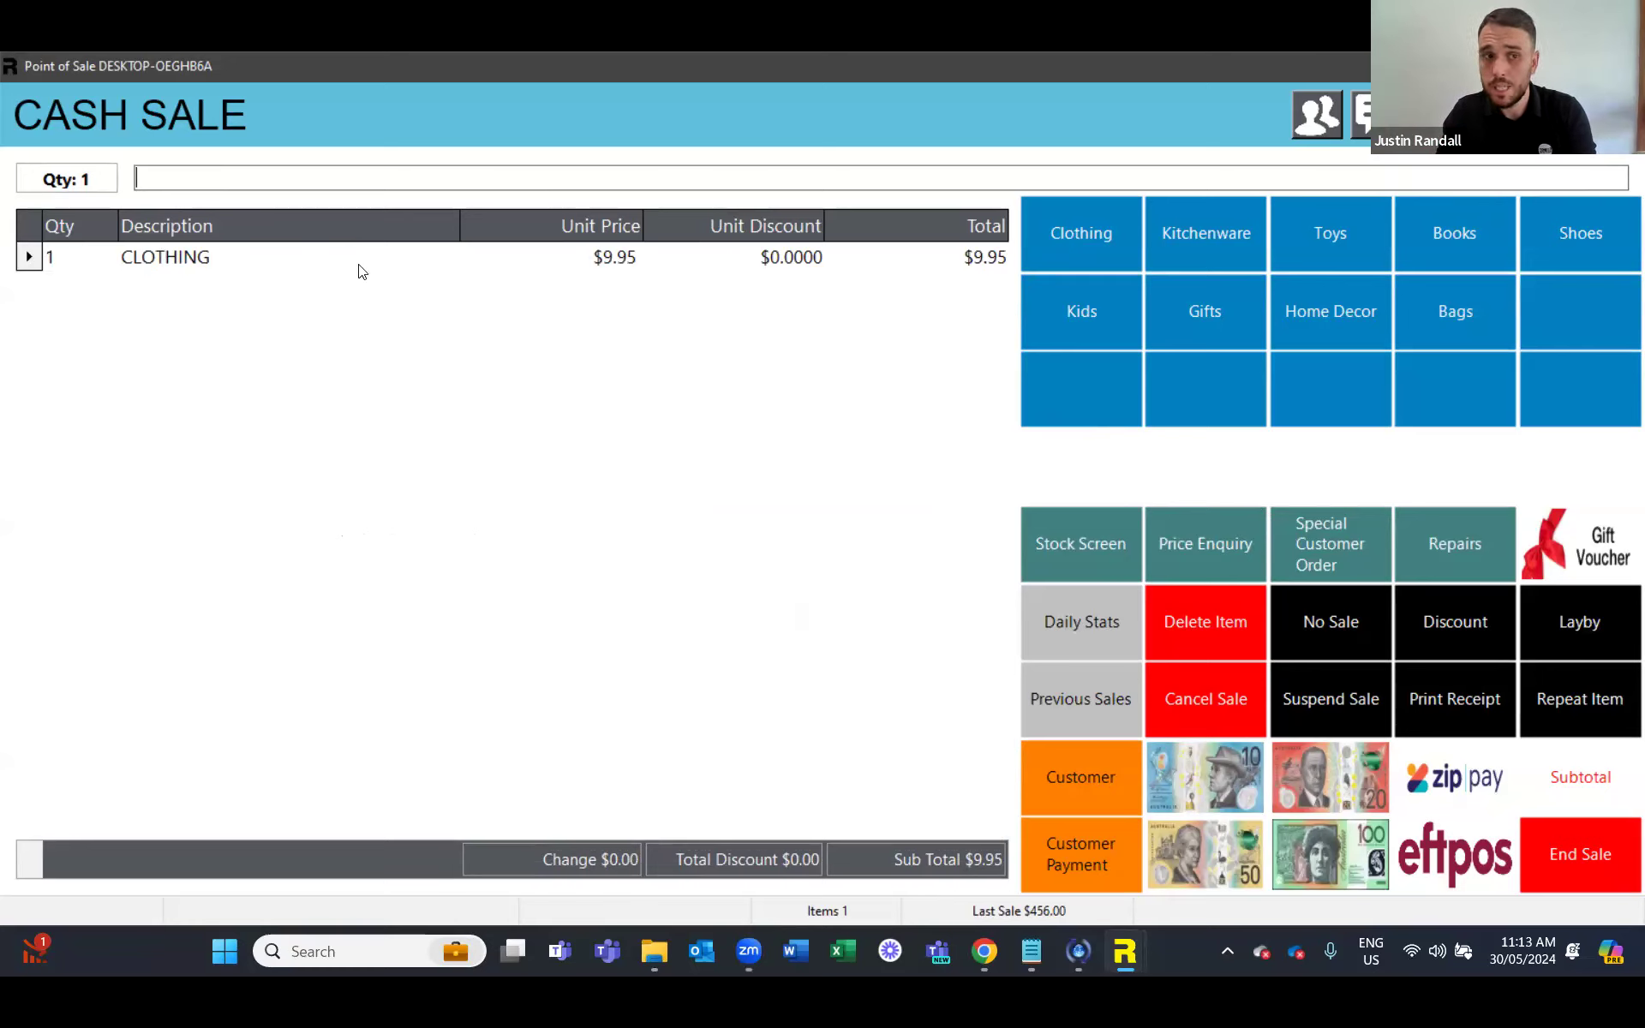
# Step: Change the clothing item's description for this sale to RED DREE MEDIUM and save the change
pyautogui.click(383, 320)
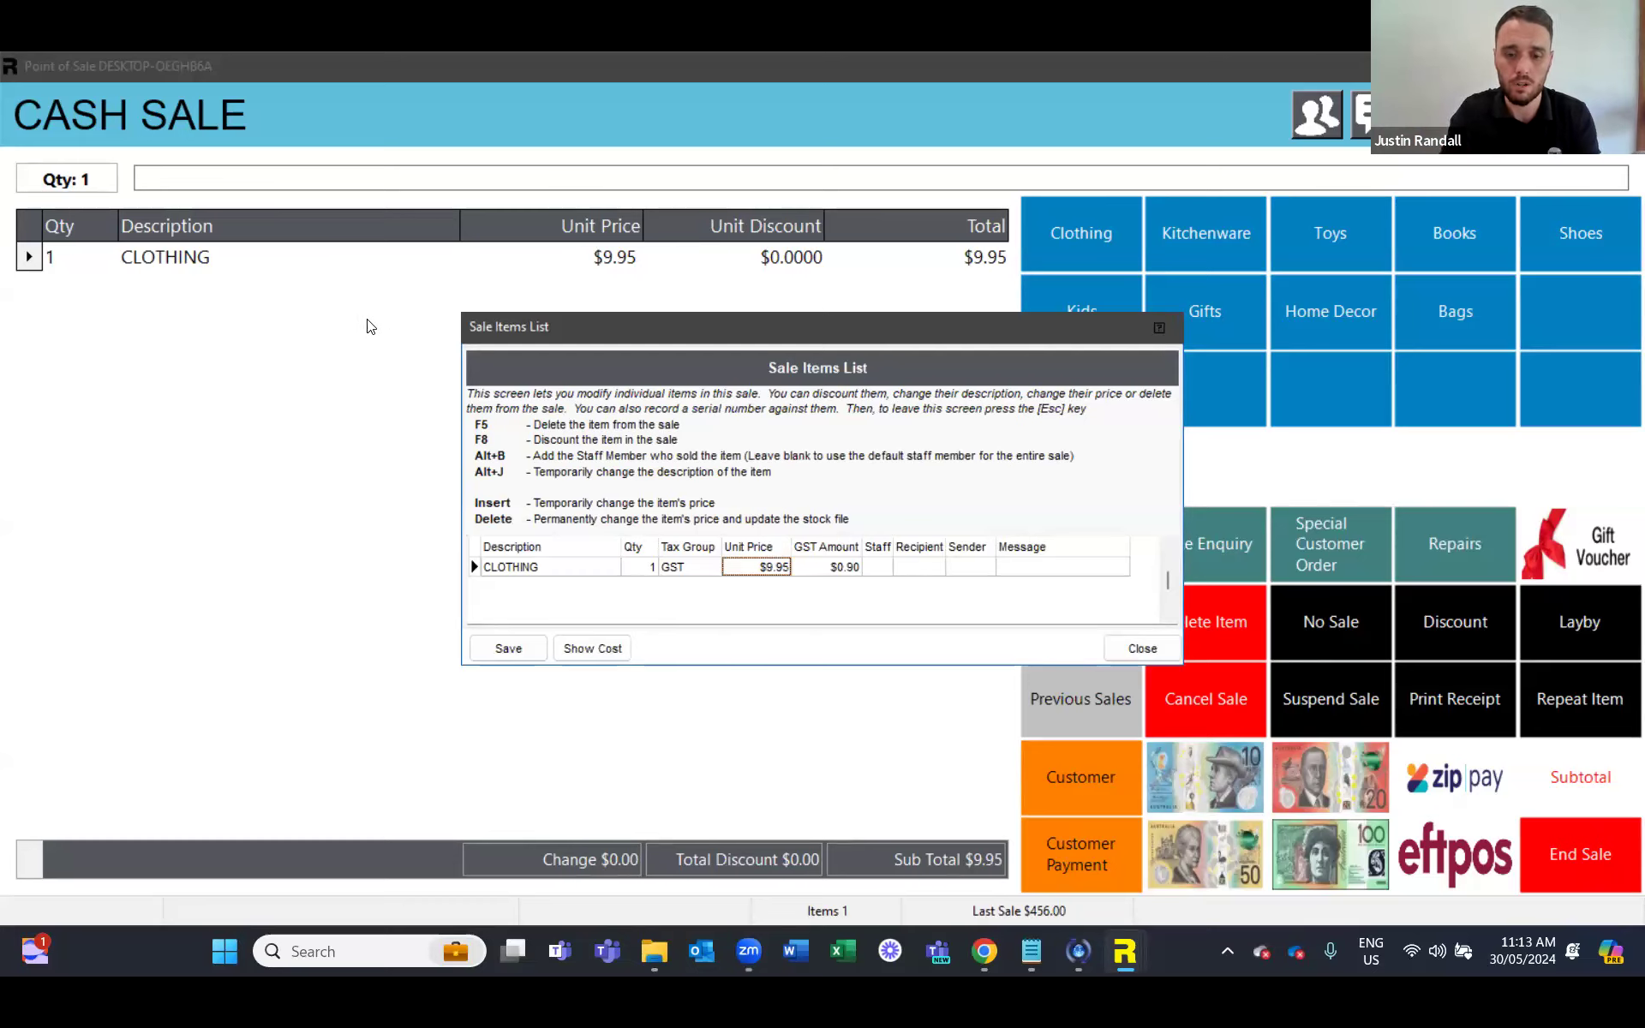
pyautogui.hotkey('alt', 'j')
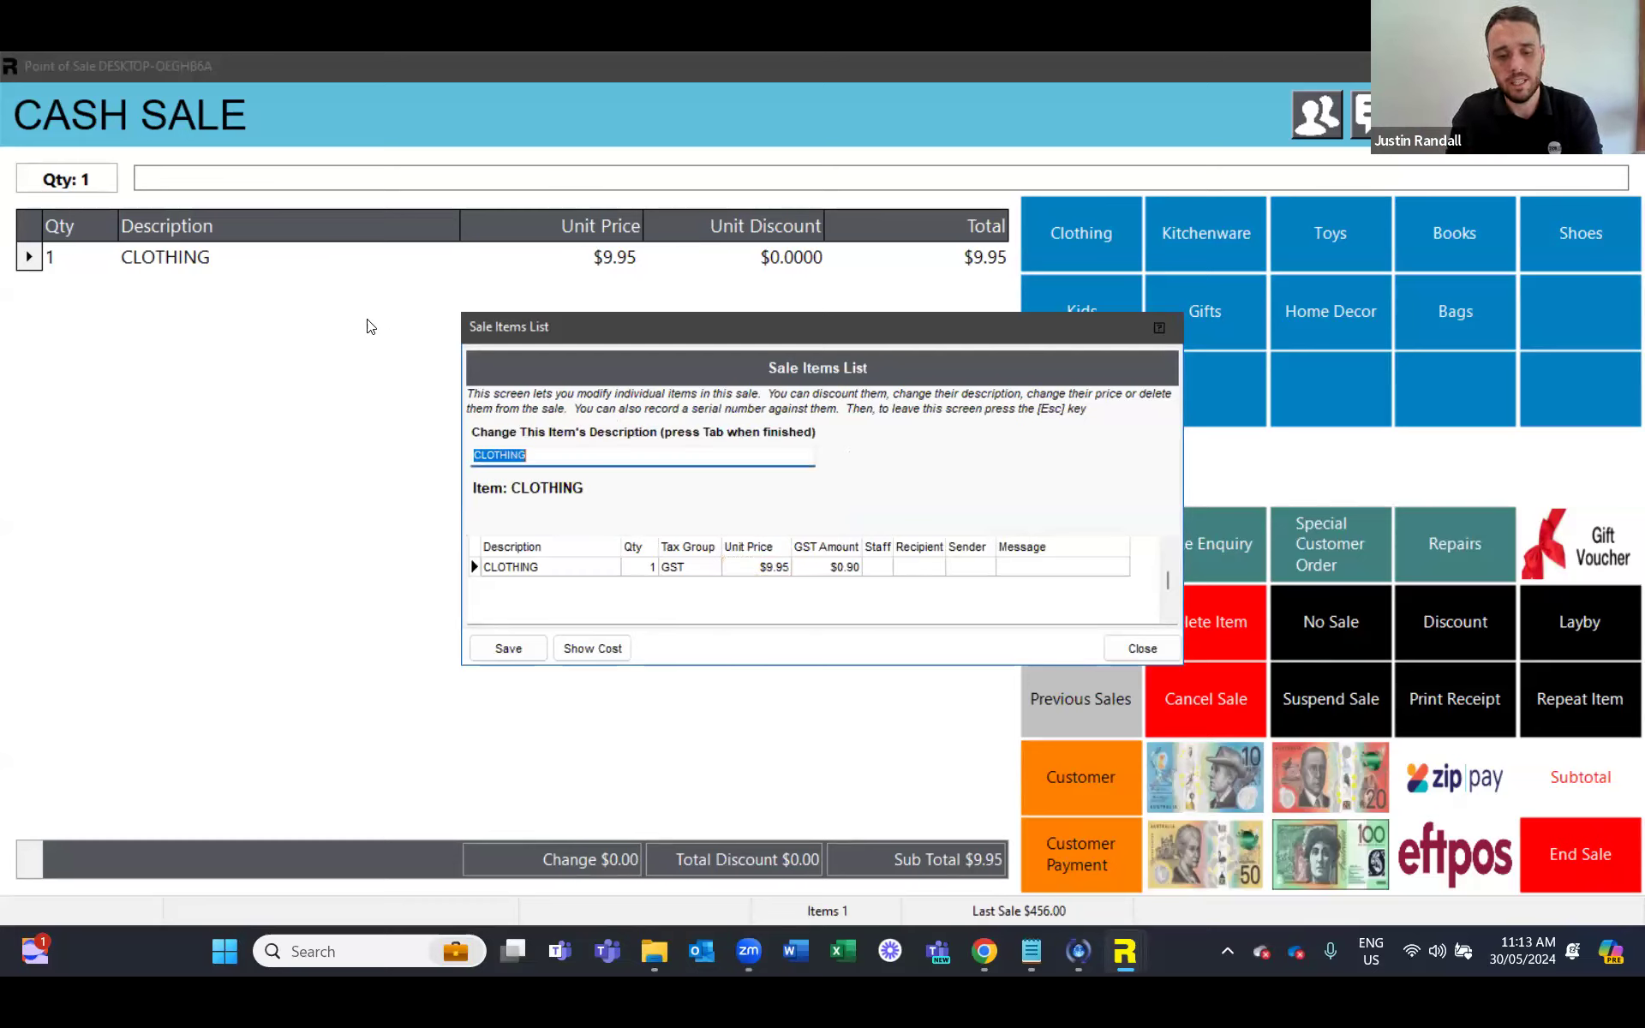
pyautogui.write('RED ')
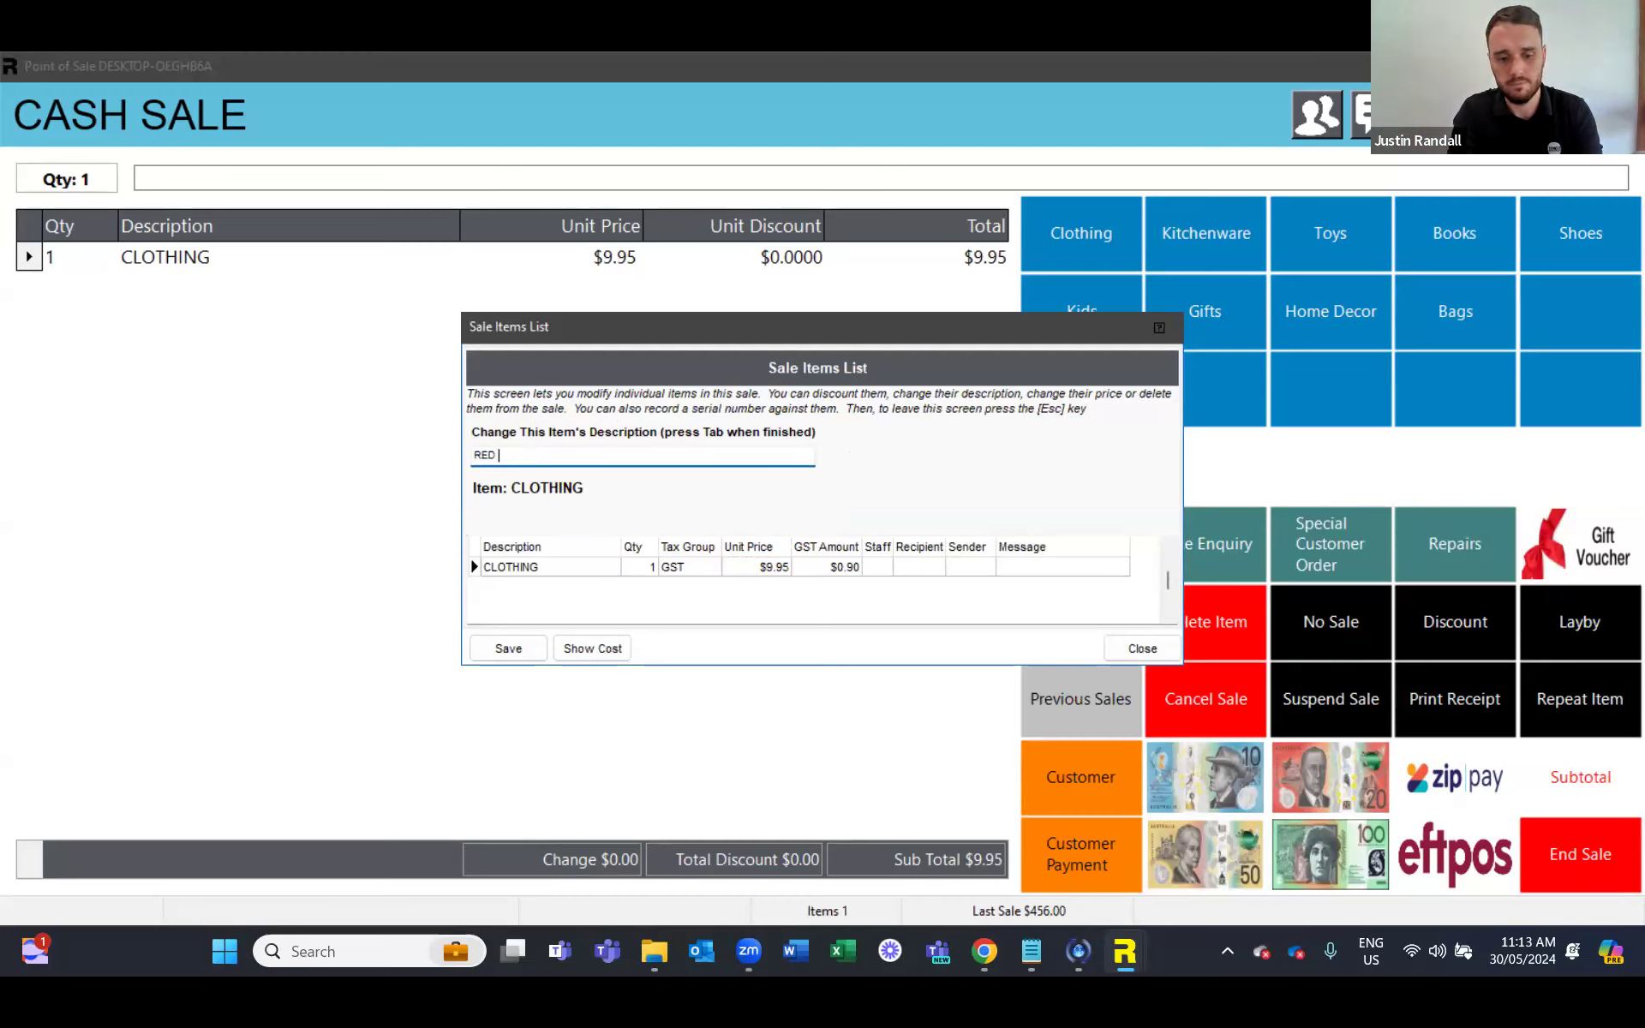
pyautogui.write('DREE MEDIUM')
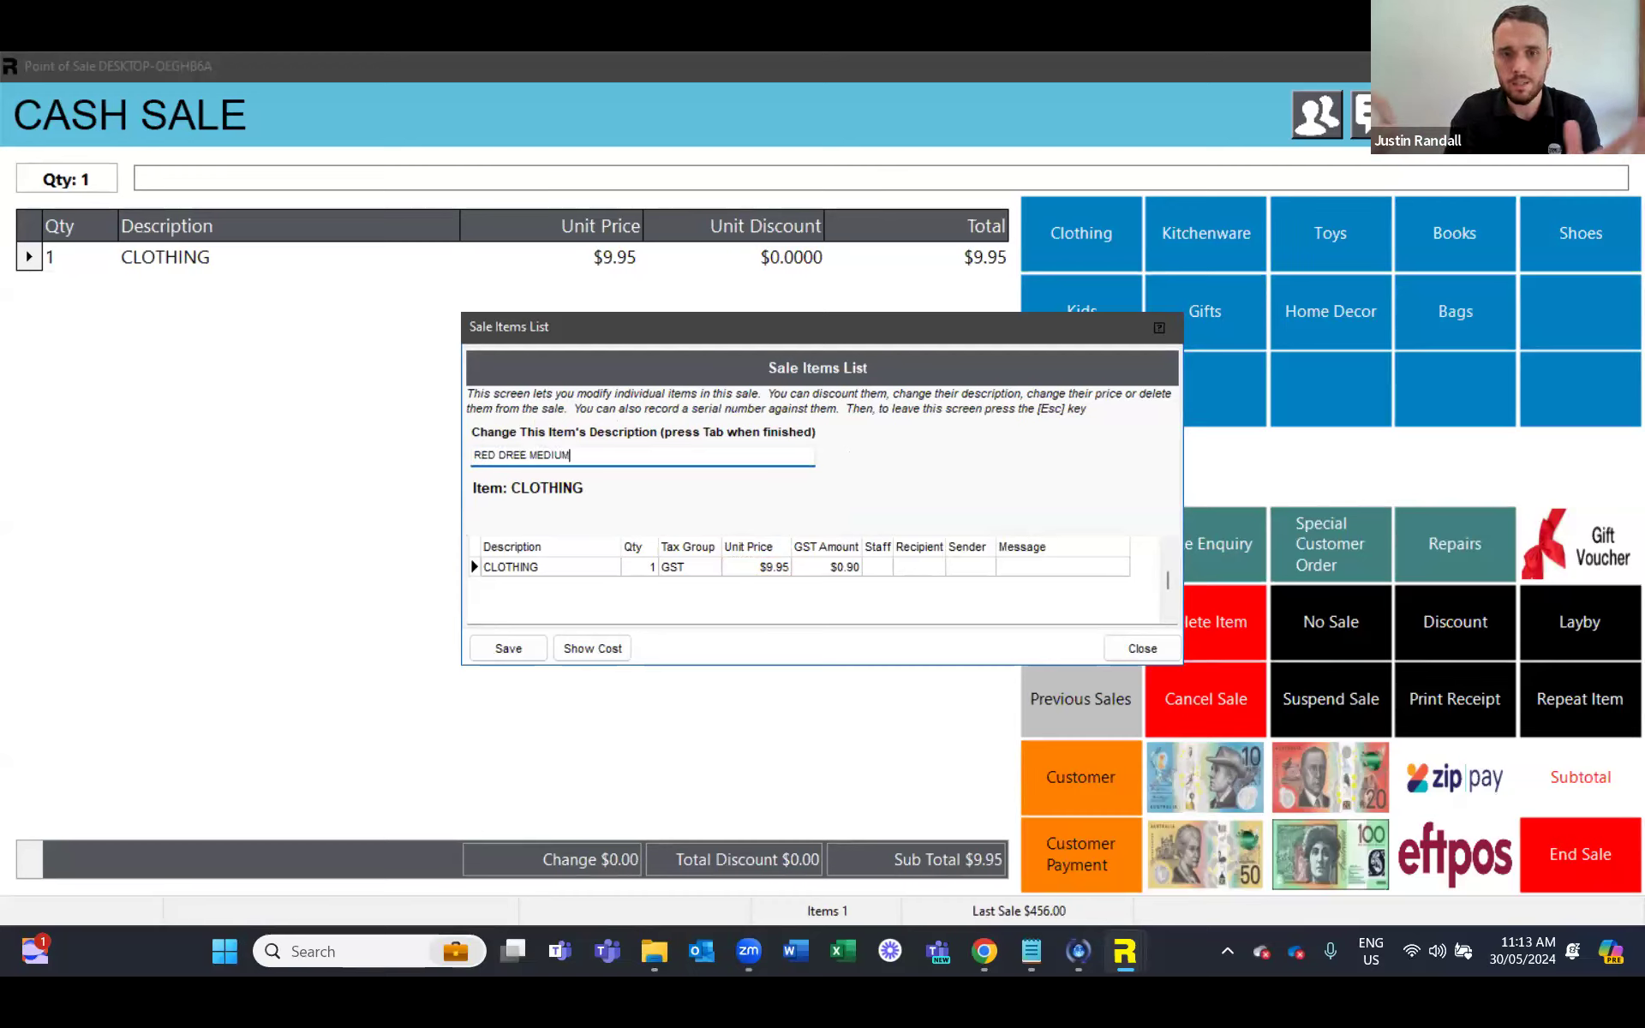
pyautogui.click(526, 651)
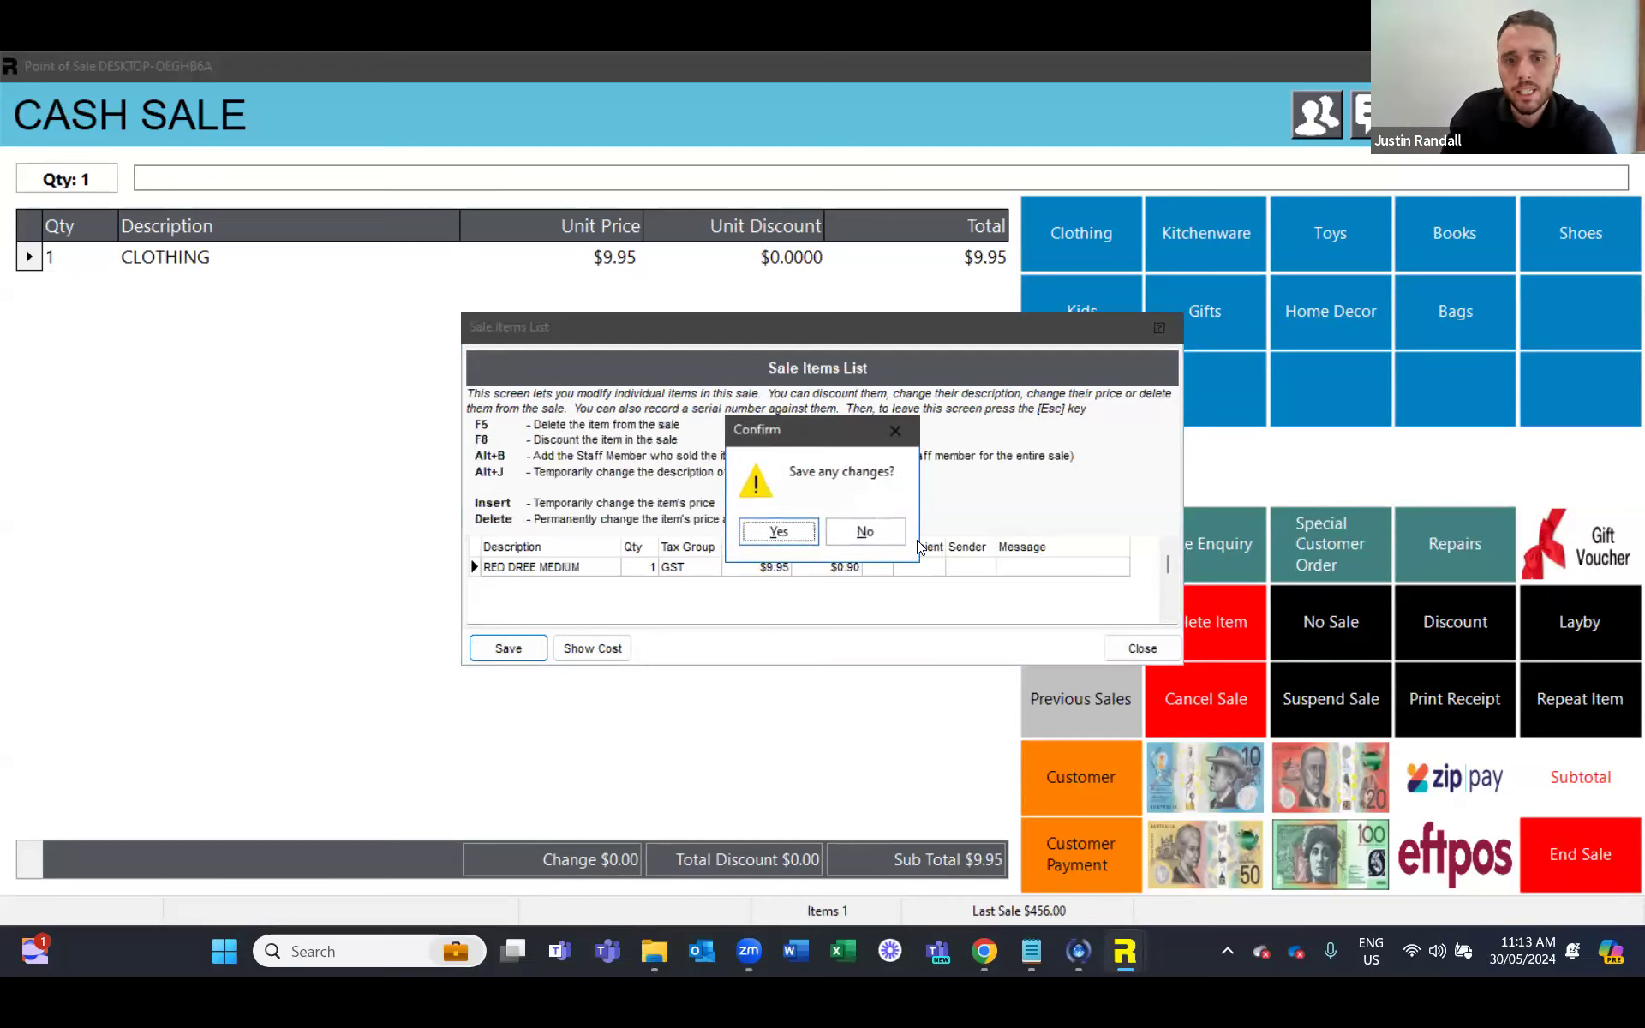
pyautogui.click(803, 531)
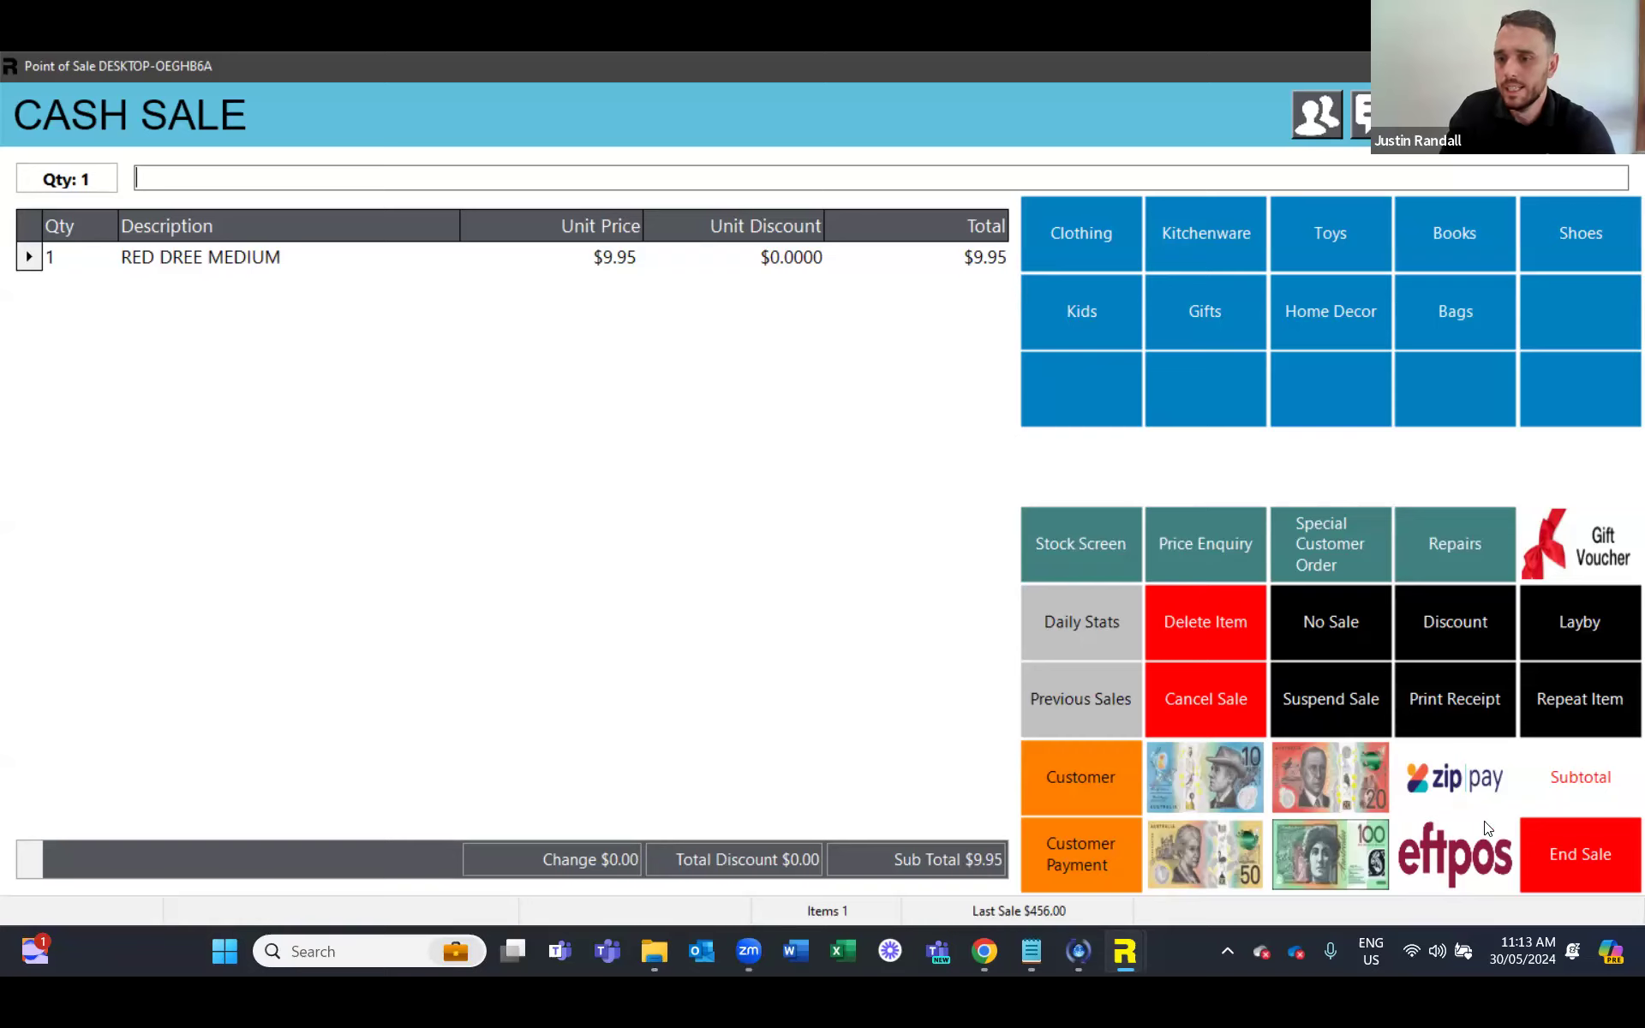
# Step: End the sale as a cash payment and confirm it with the staff member's initials
pyautogui.click(1512, 836)
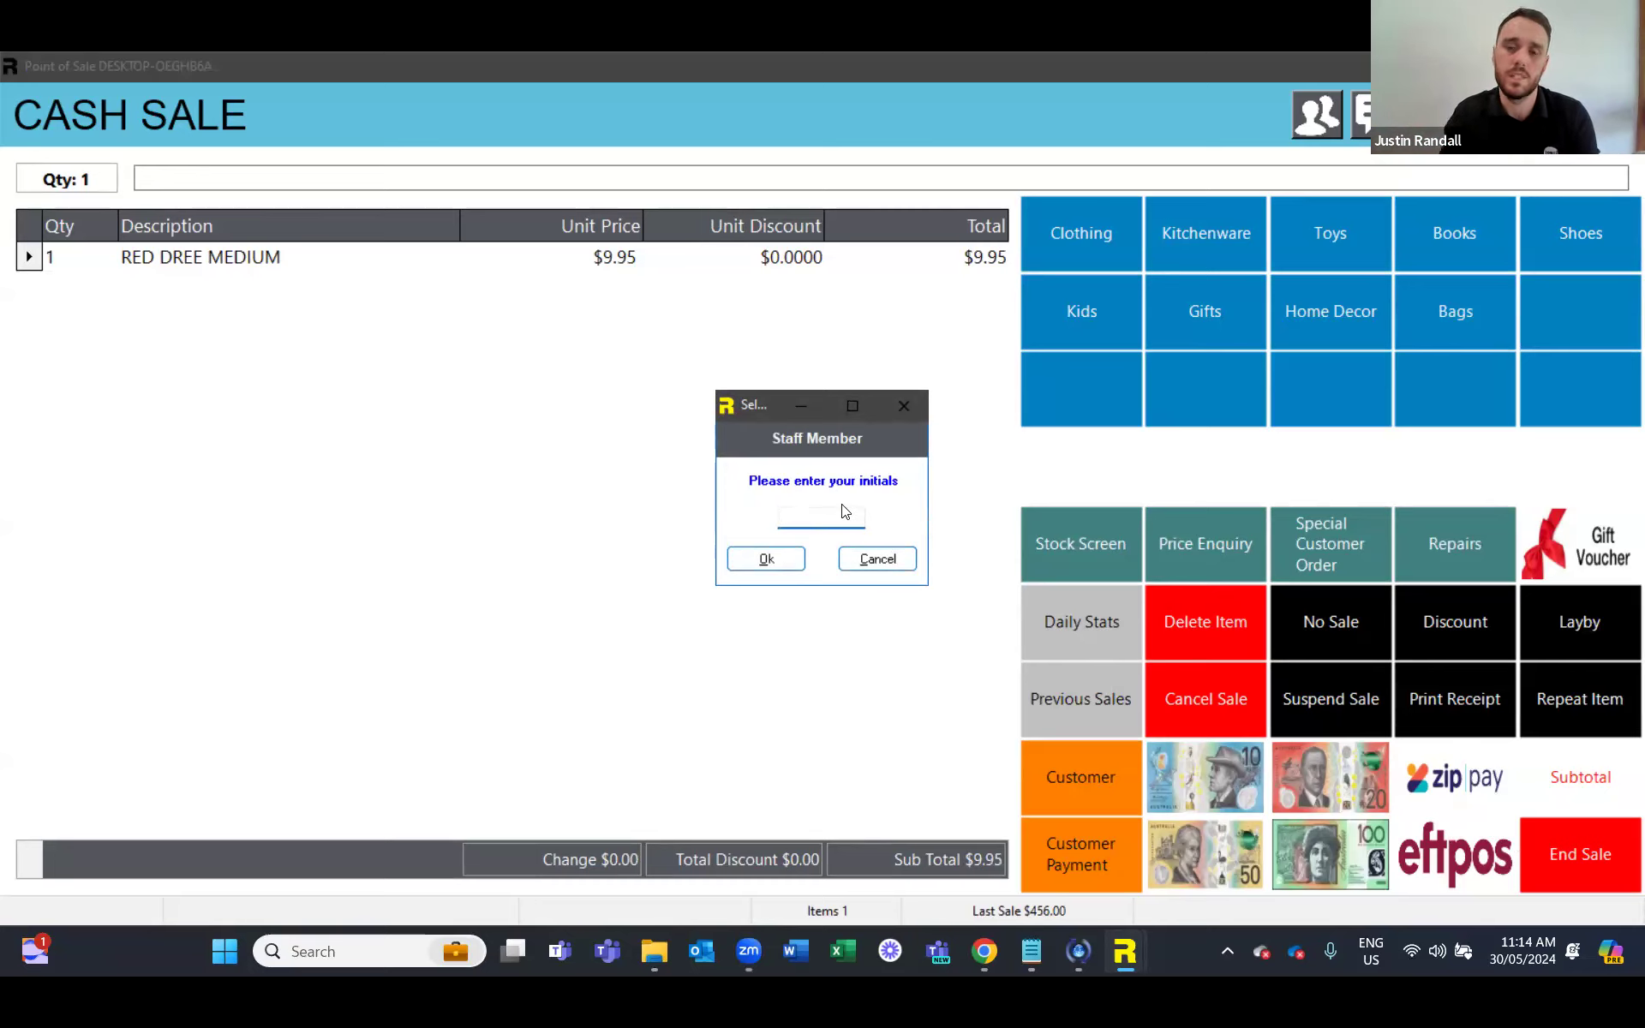
pyautogui.write('a')
pyautogui.press('Return')
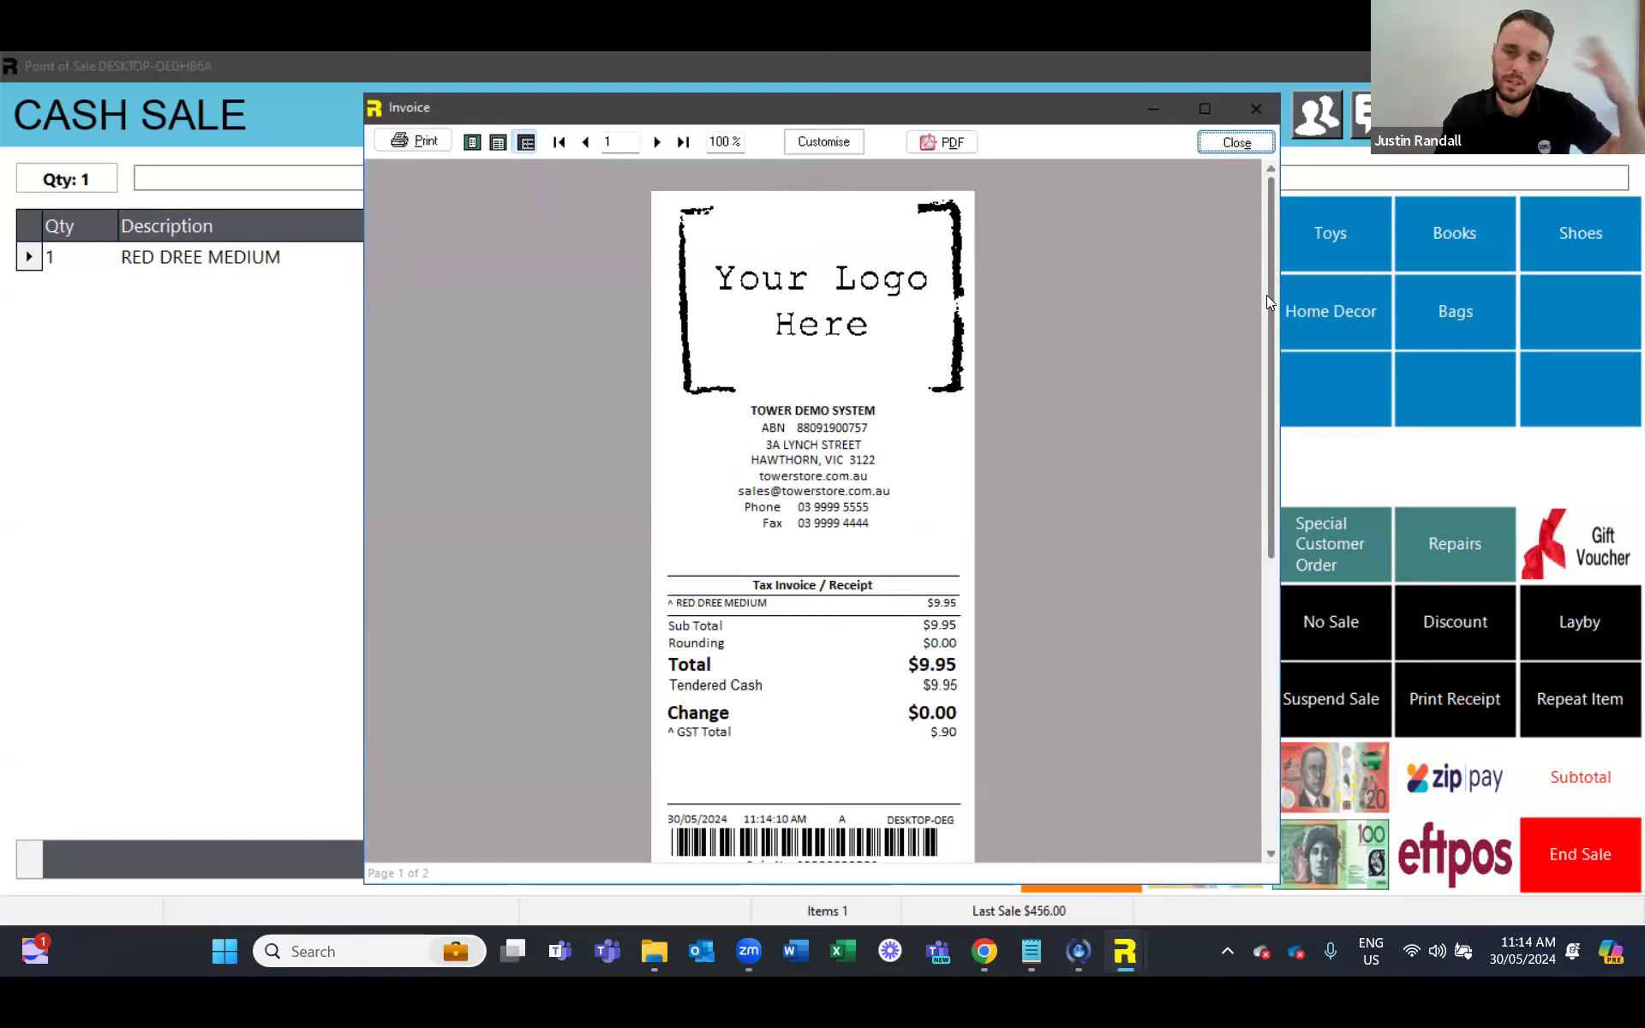
# Step: Examine the receipt preview down to the donation list and bonus cash voucher, and close it
pyautogui.moveTo(1266, 295); pyautogui.dragTo(1268, 333)
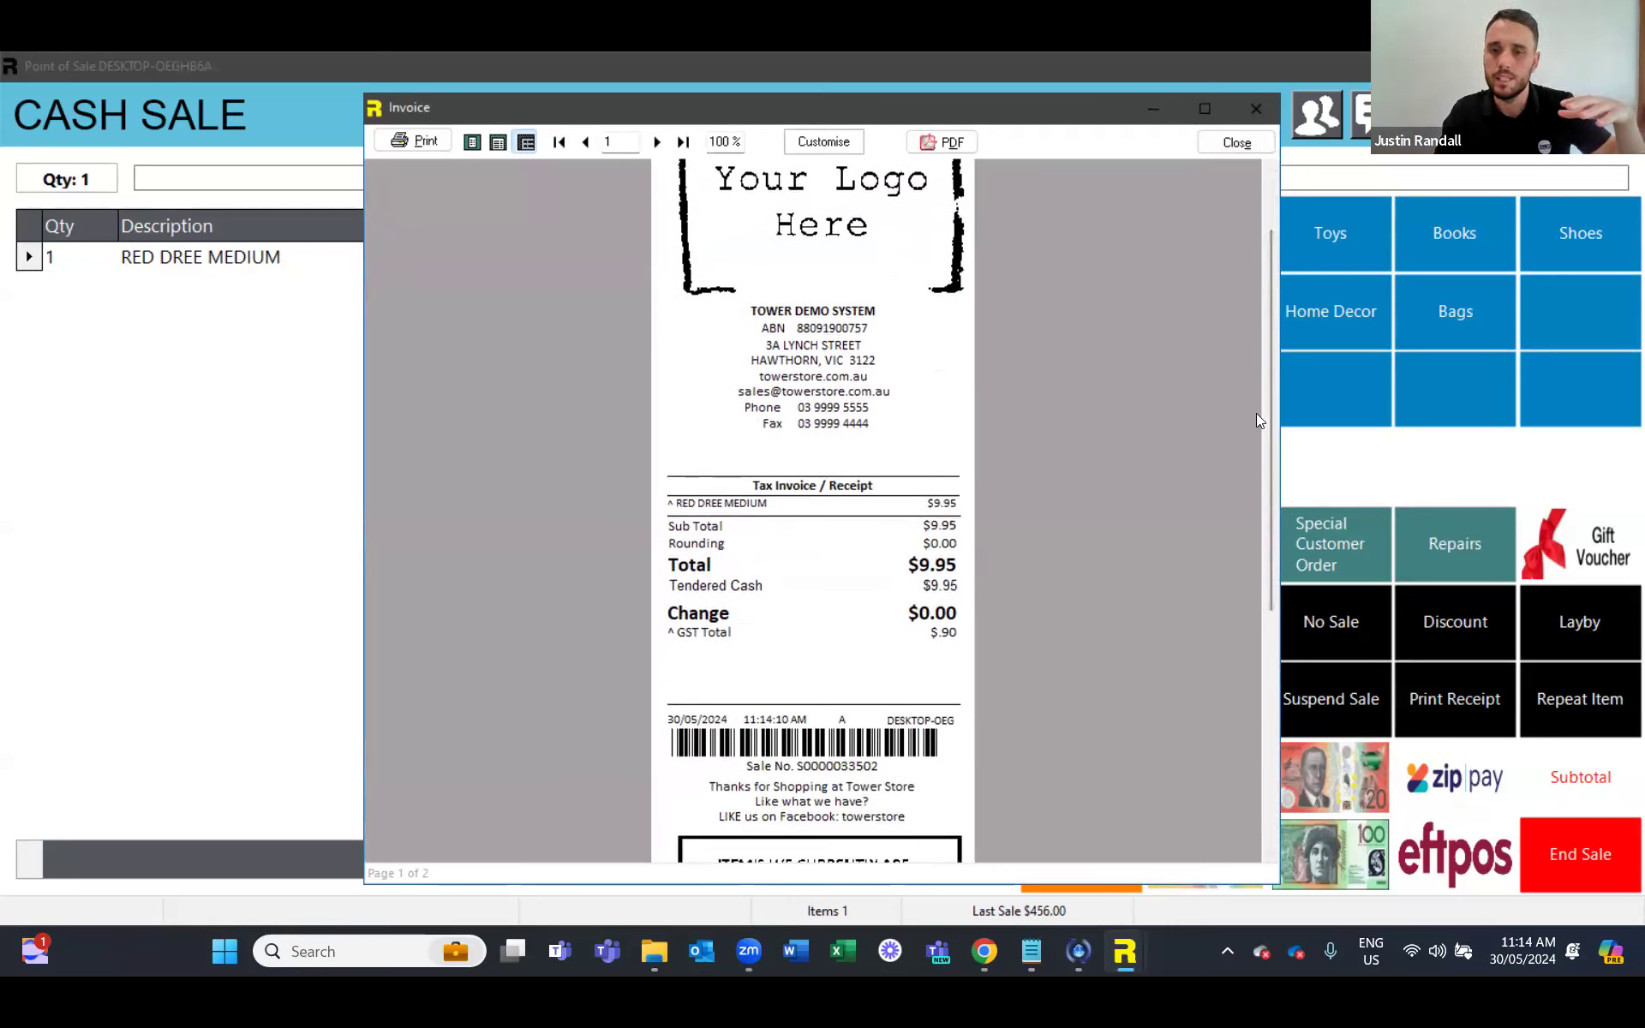
pyautogui.moveTo(1266, 398); pyautogui.dragTo(1275, 538)
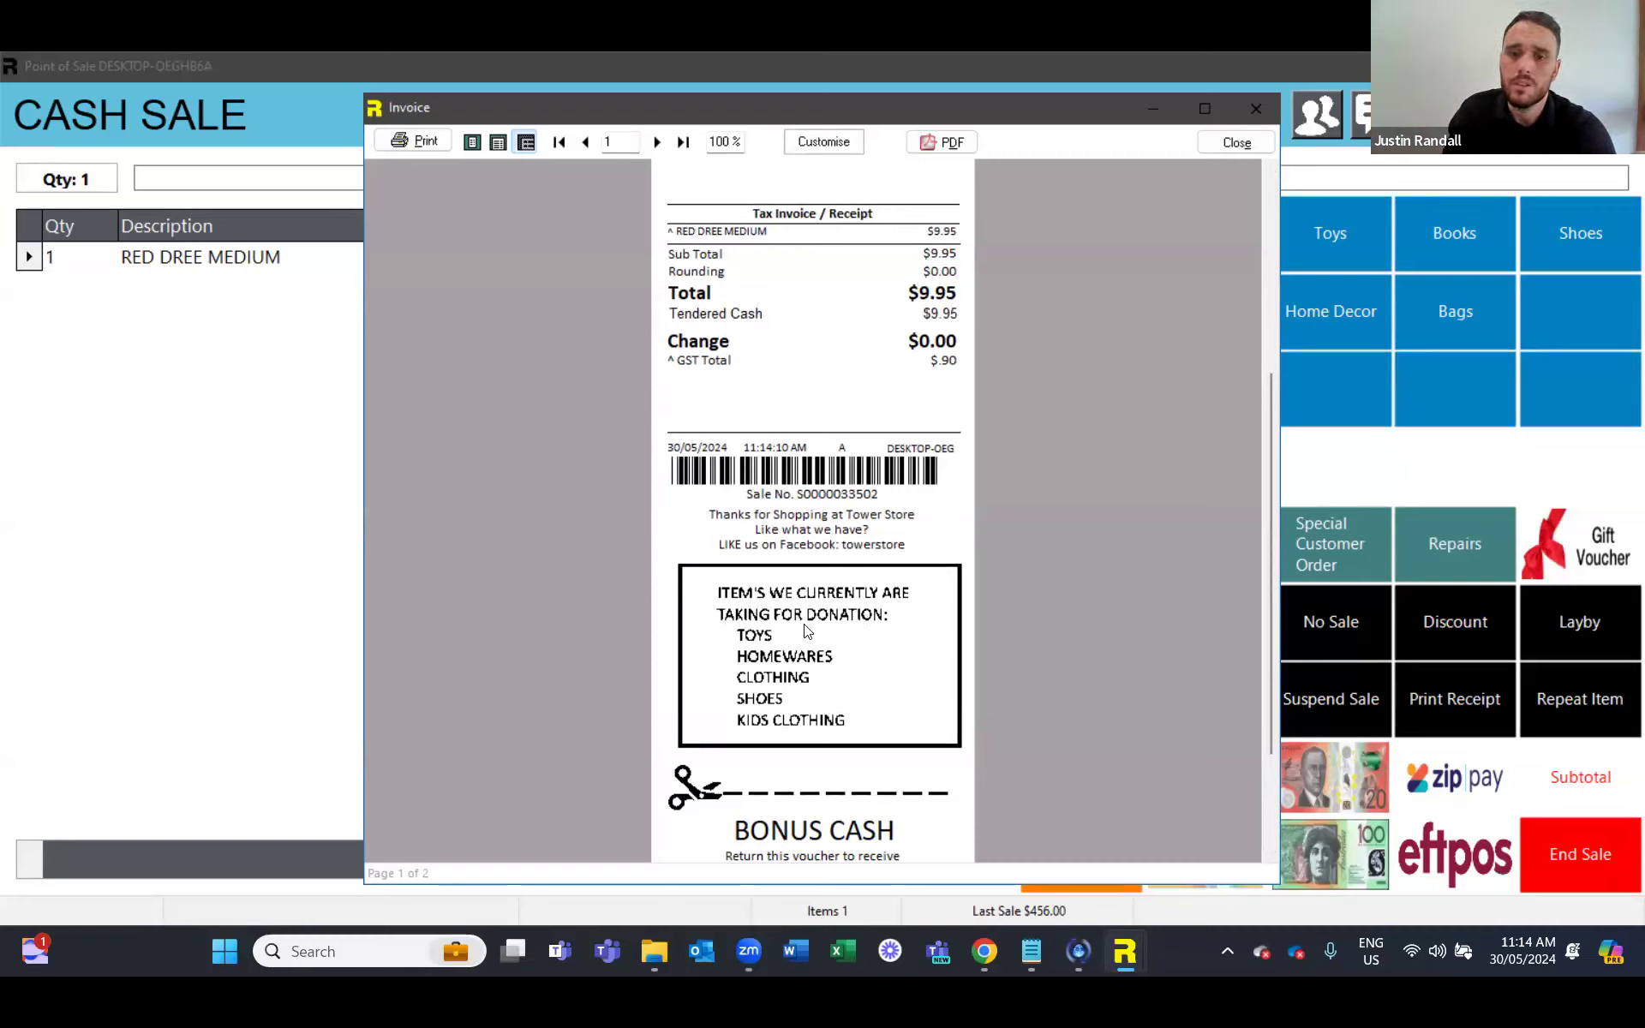
pyautogui.scroll(-3, 1272, 485)
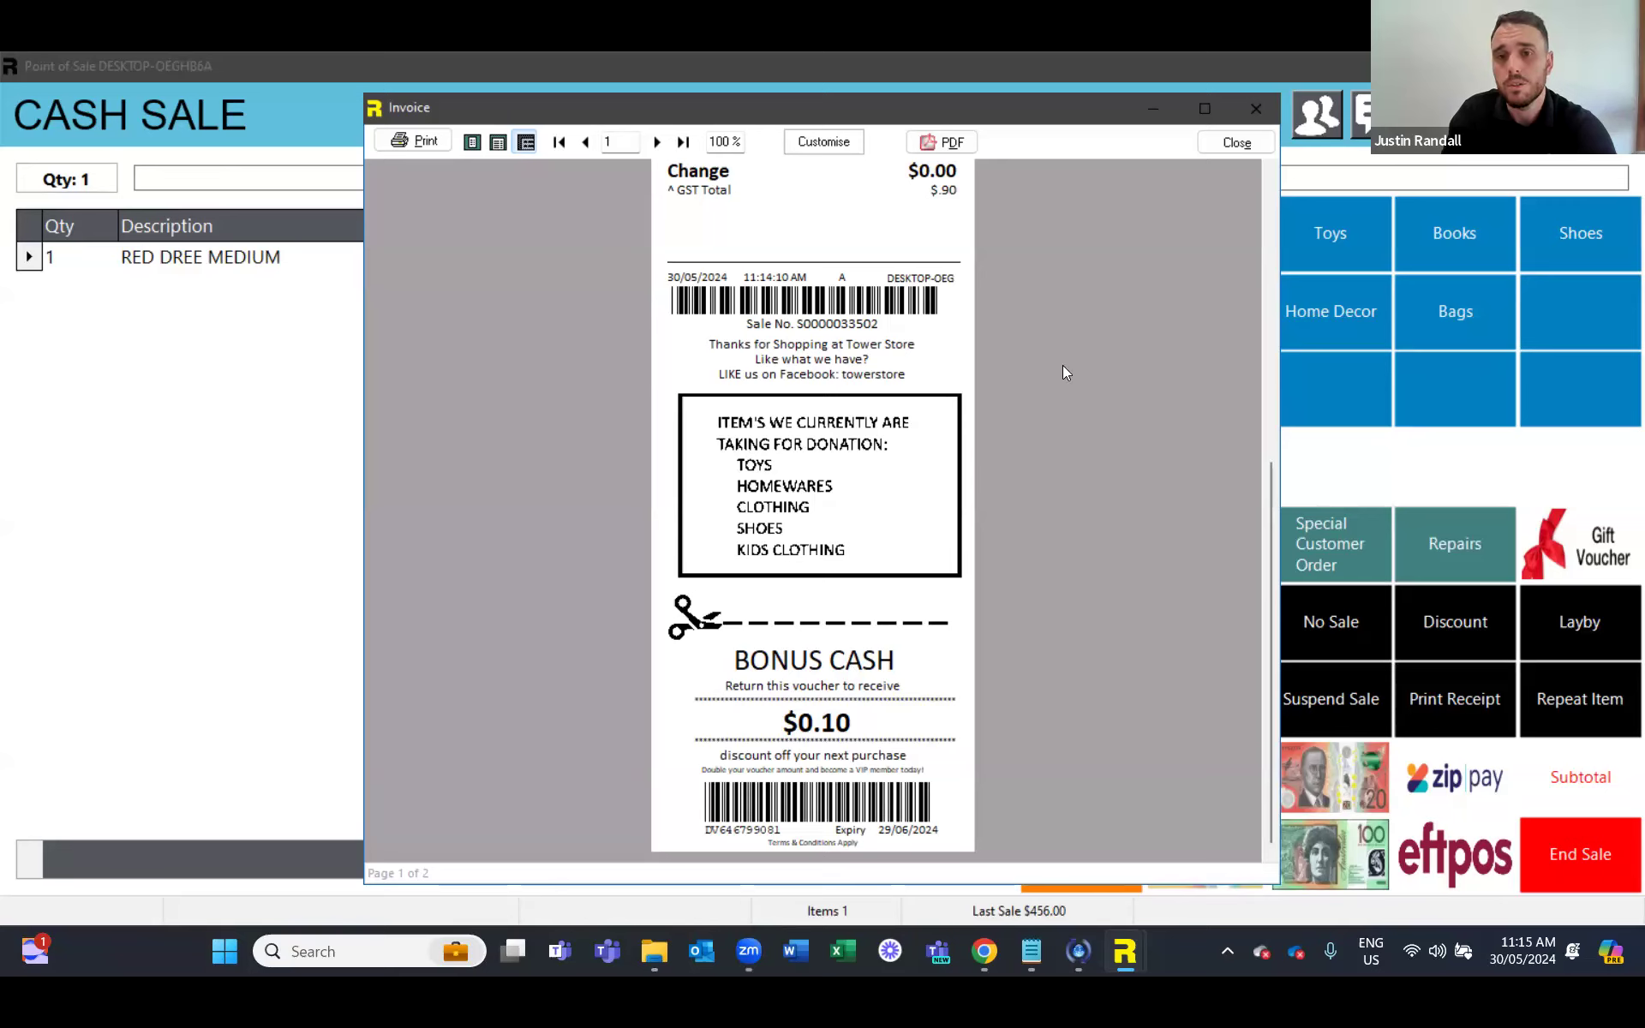
pyautogui.click(1261, 149)
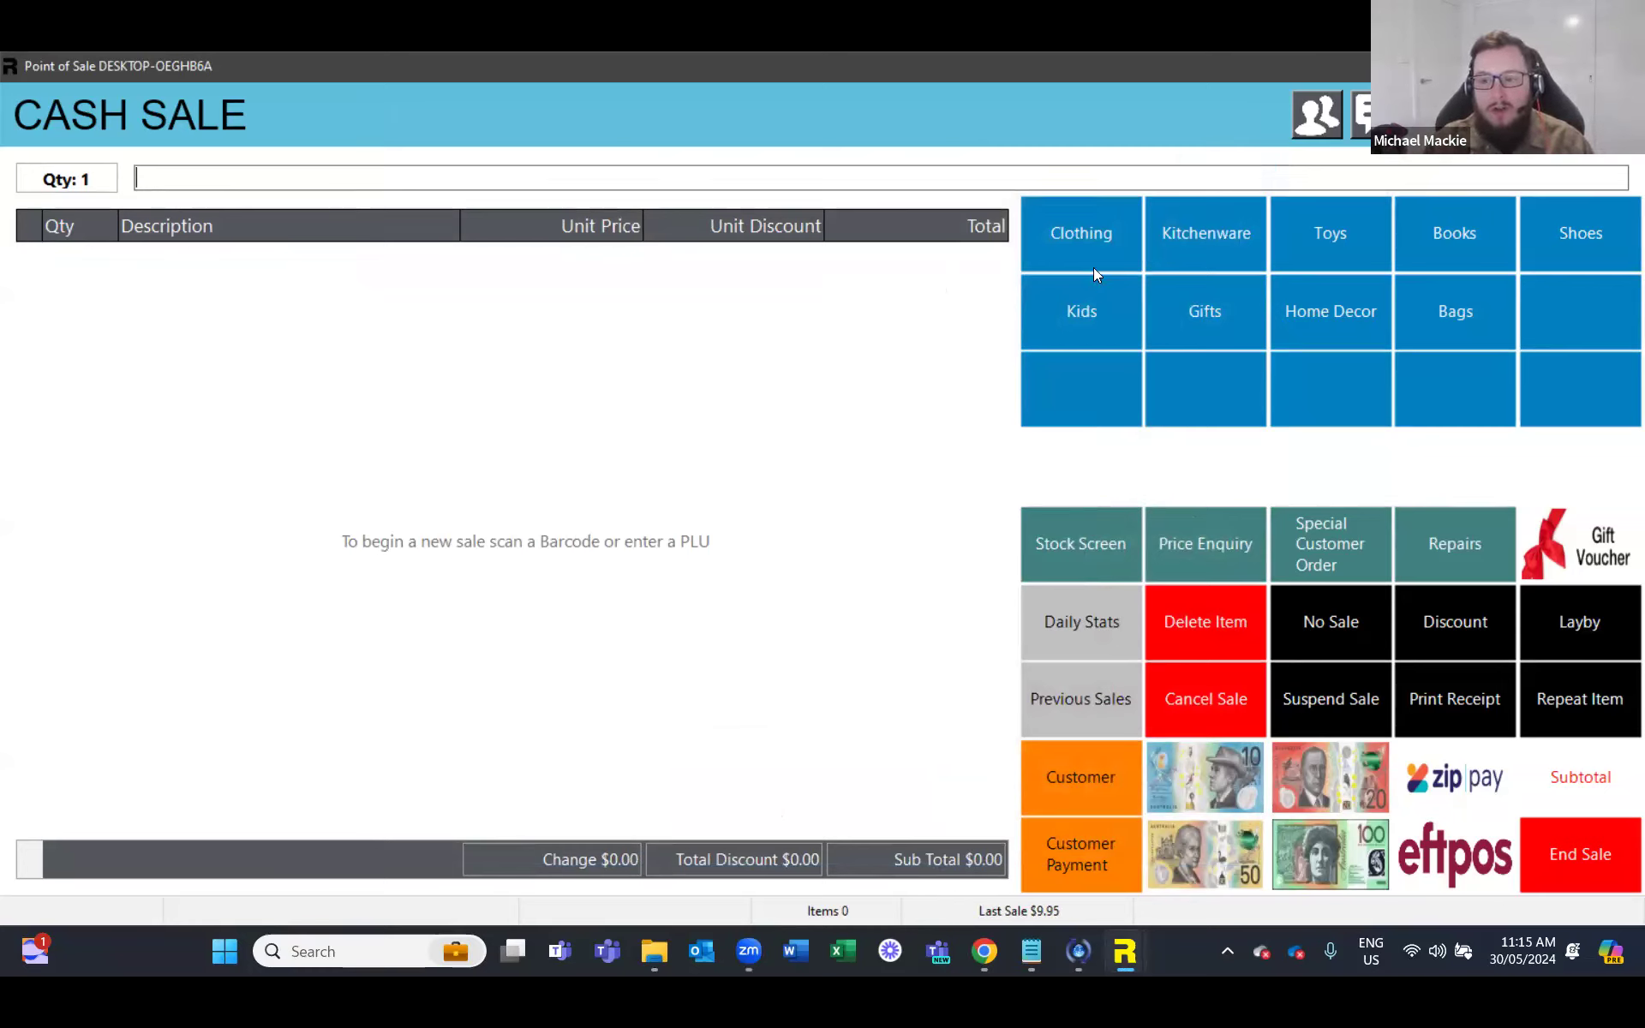
# Step: Start a new sale with a clothing item at $9.95 and a kitchenware item at $54.95
pyautogui.write('20110055')
pyautogui.press('Return')
pyautogui.write('9.95')
pyautogui.press('Return')
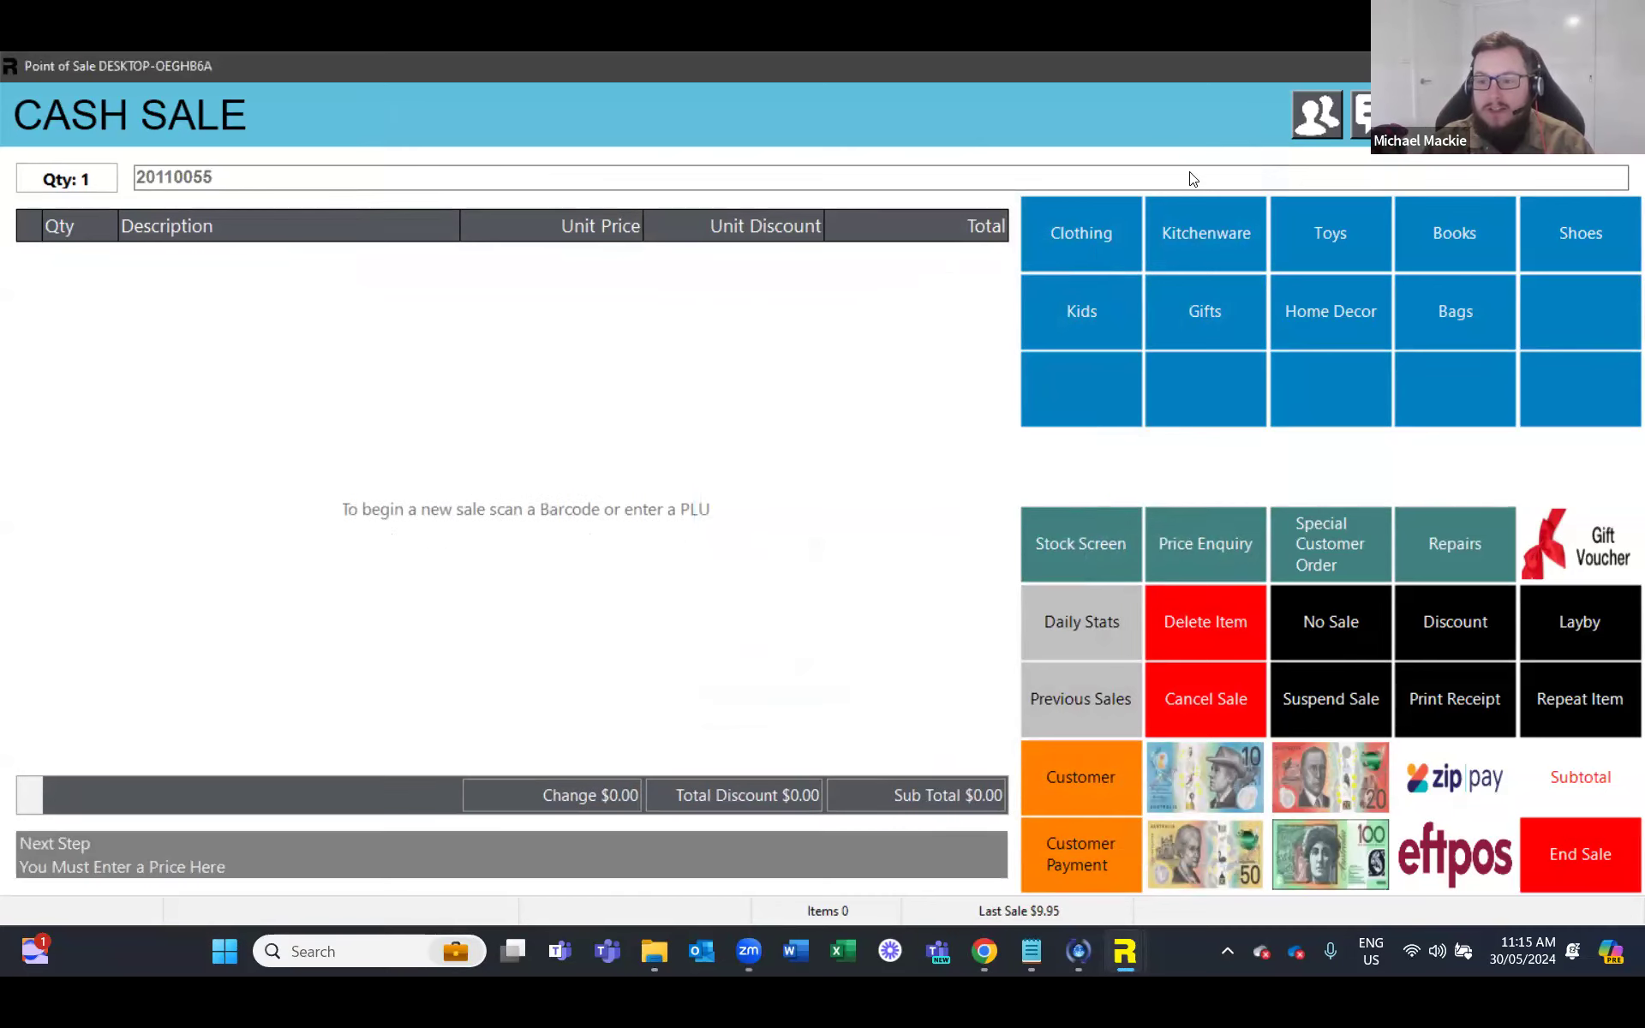
pyautogui.click(1248, 250)
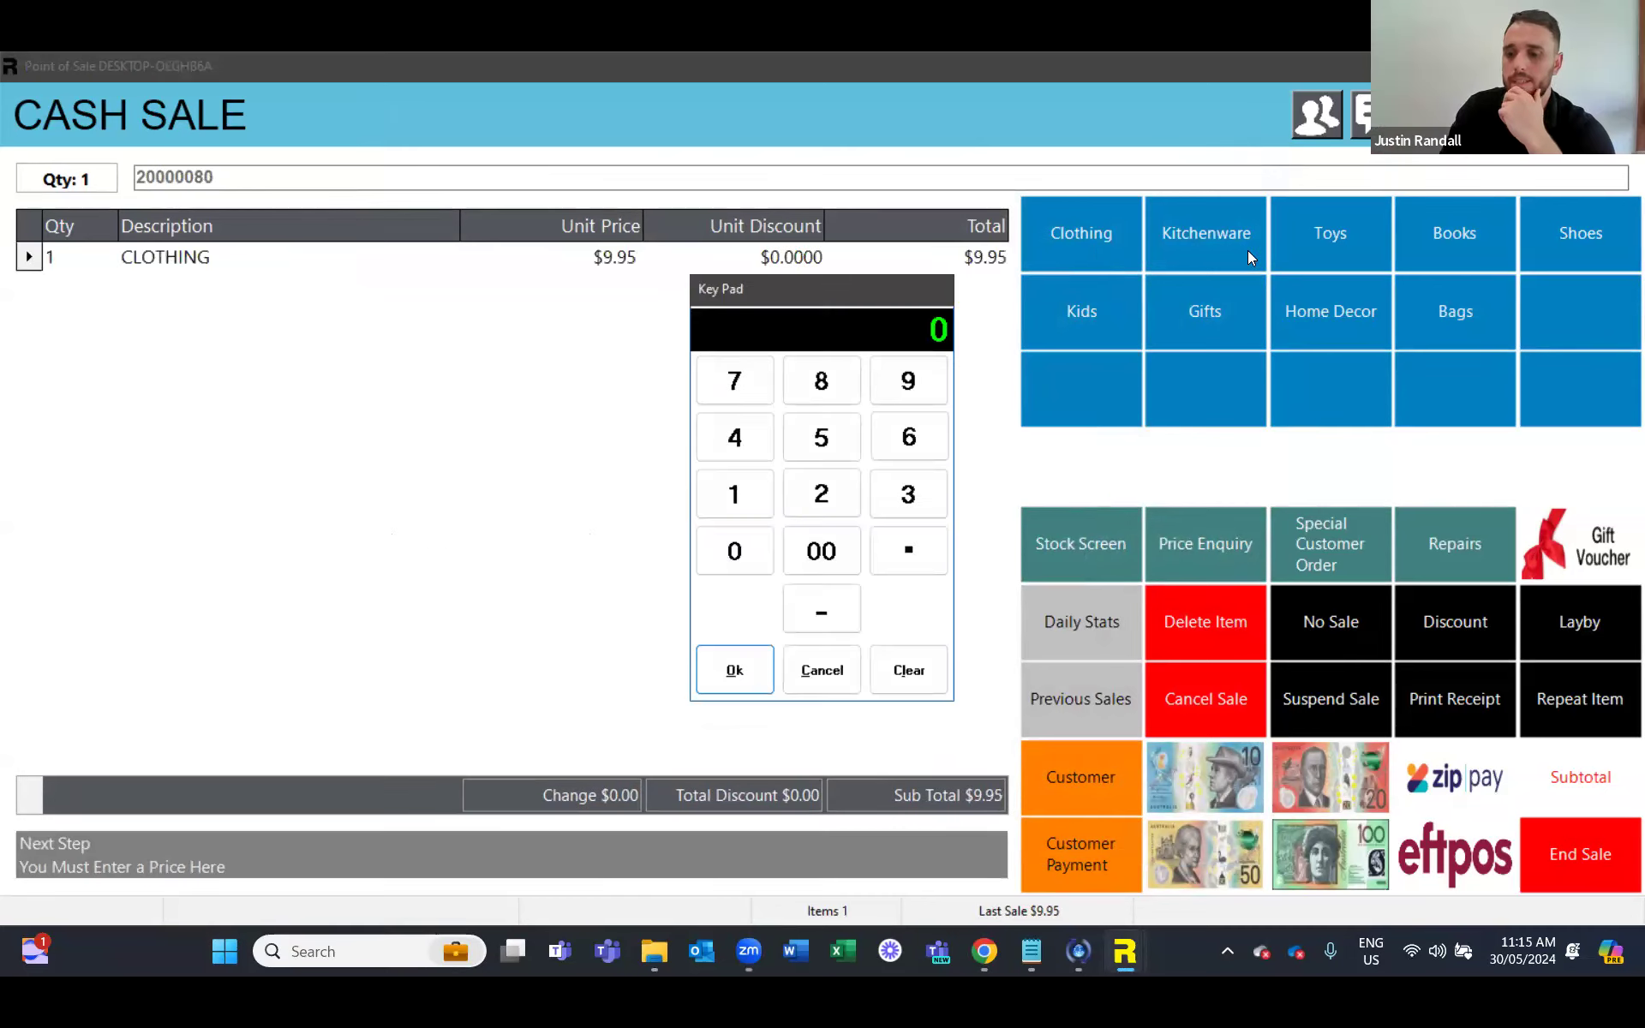
pyautogui.write('54.95')
pyautogui.press('Return')
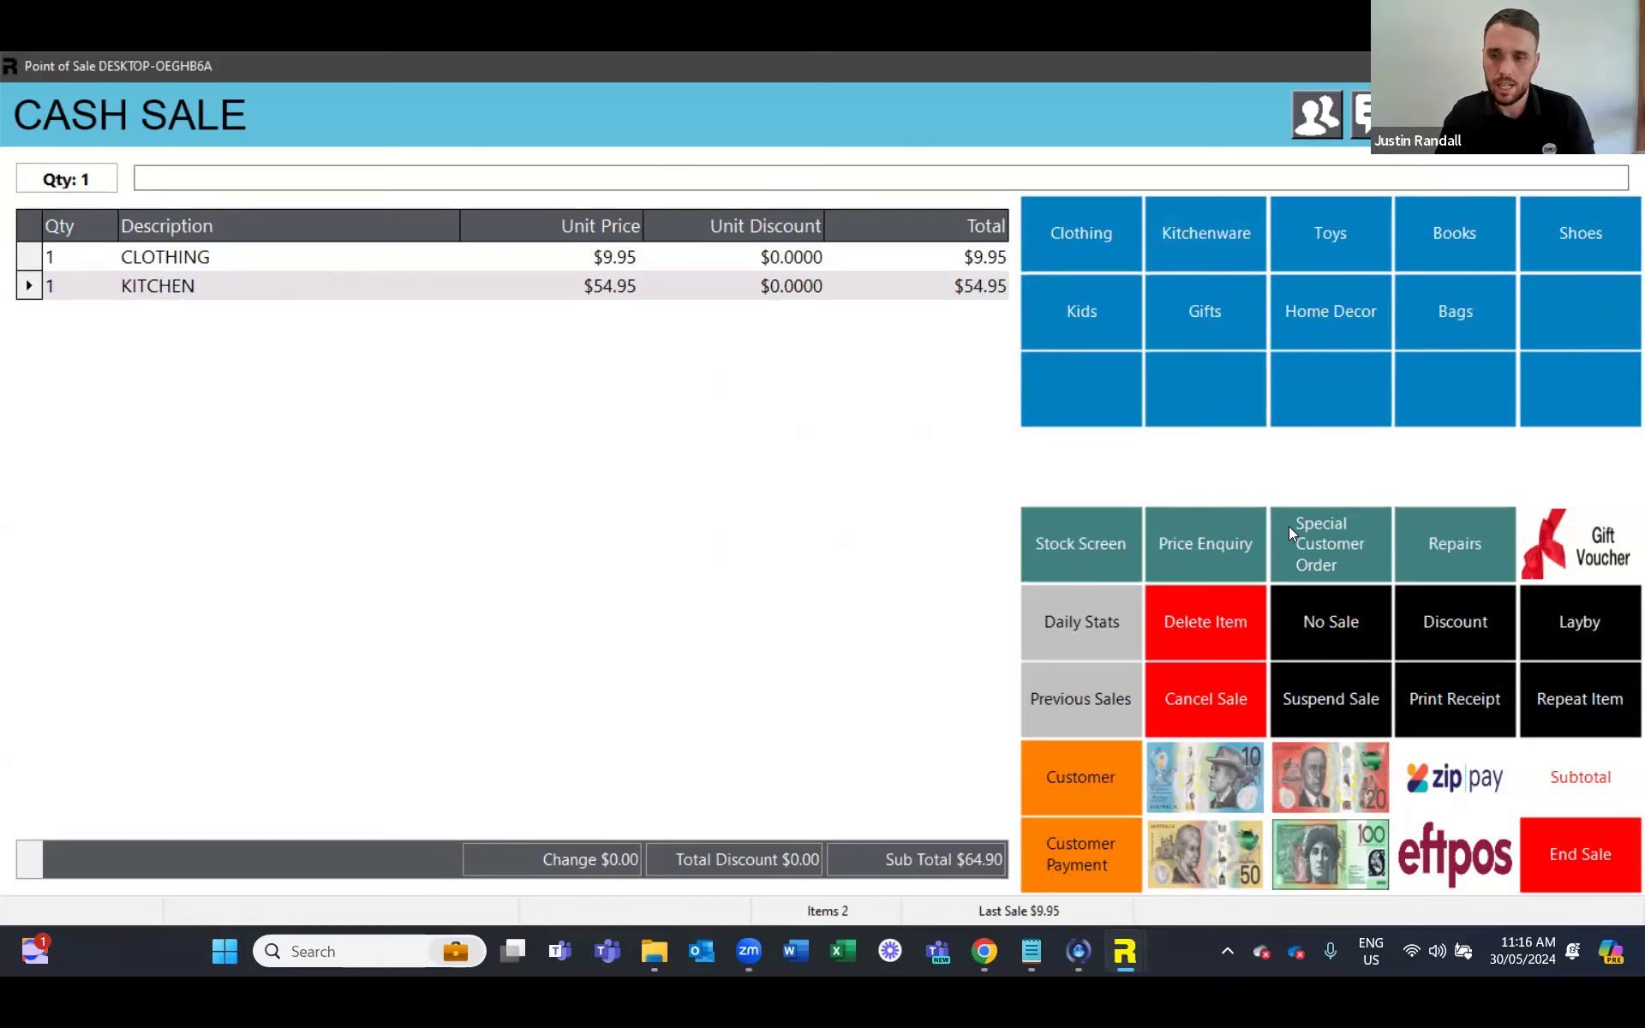
# Step: Suspend all items of the sale with the reminder note RED HAT, confirming with staff initials
pyautogui.click(1329, 712)
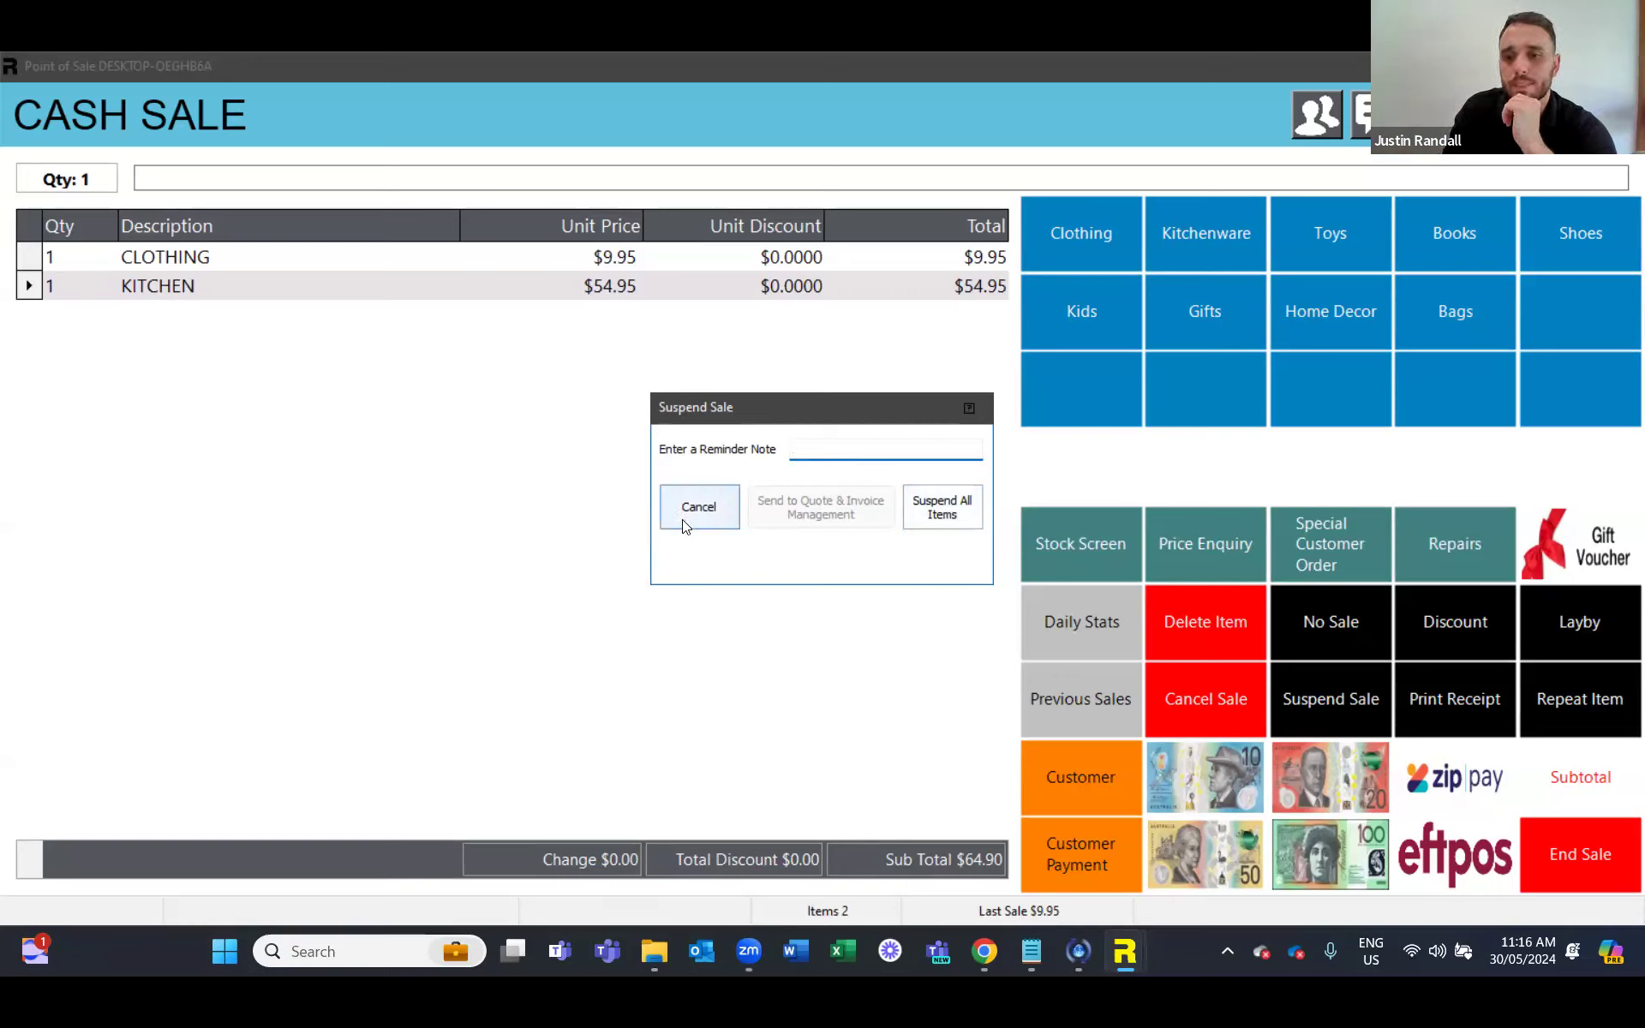
pyautogui.write('RED HAT')
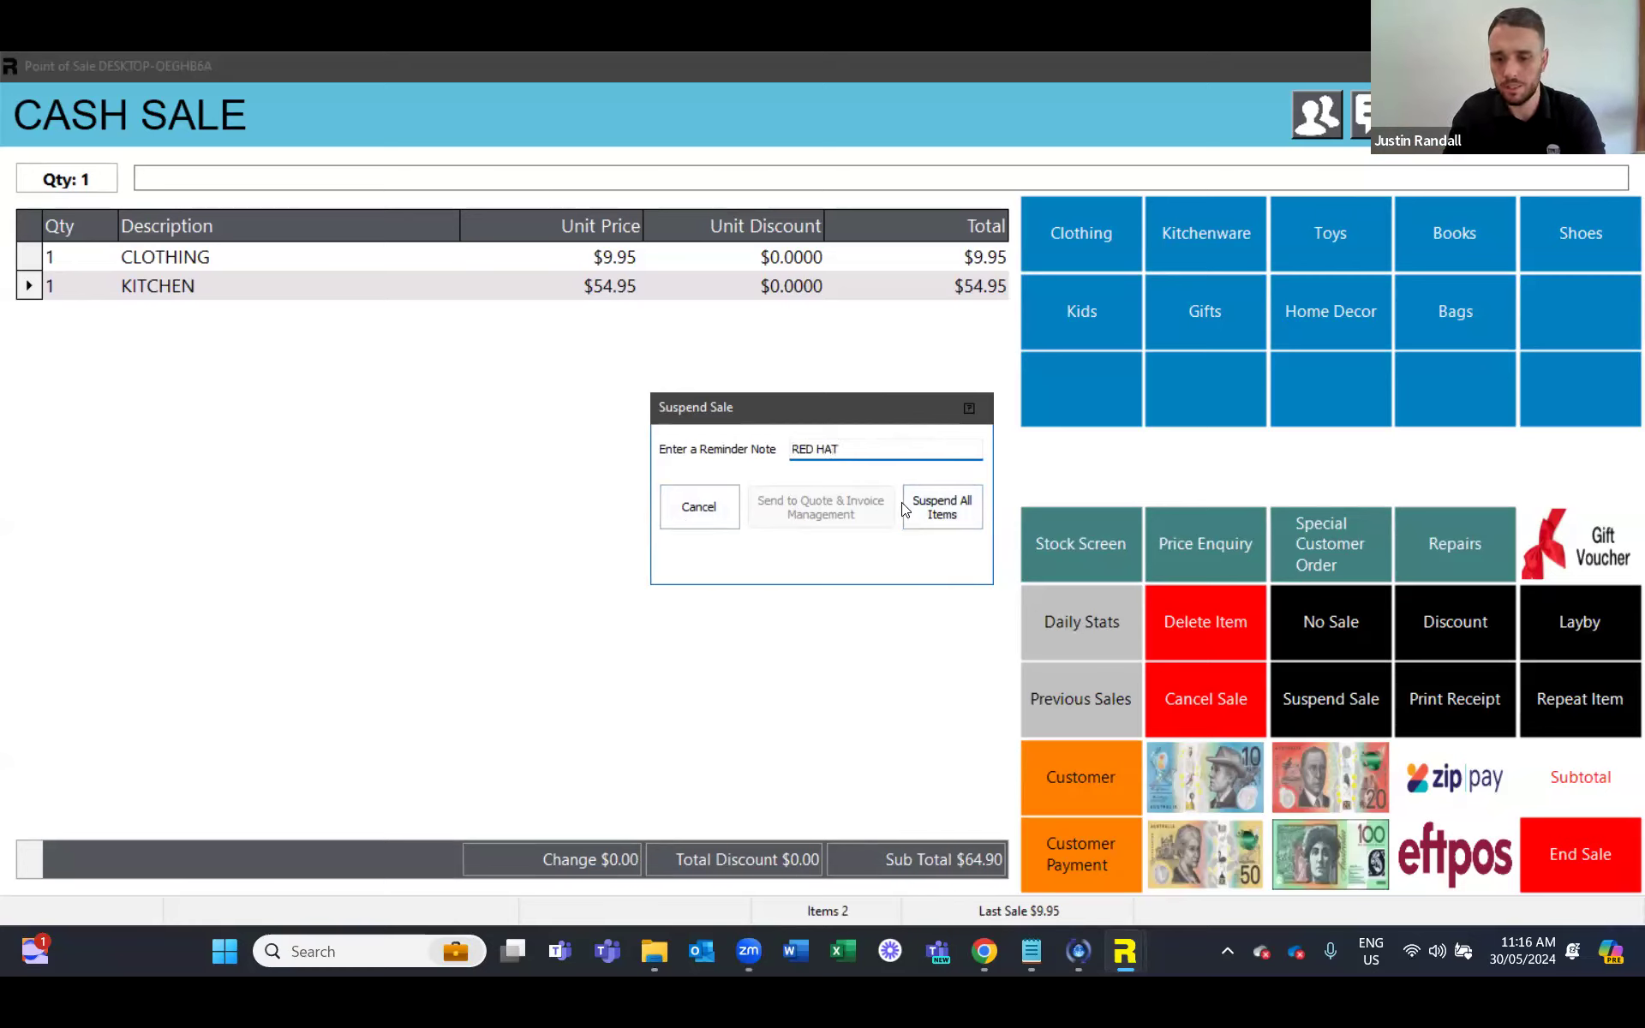
pyautogui.click(949, 508)
pyautogui.write('R')
pyautogui.press('Return')
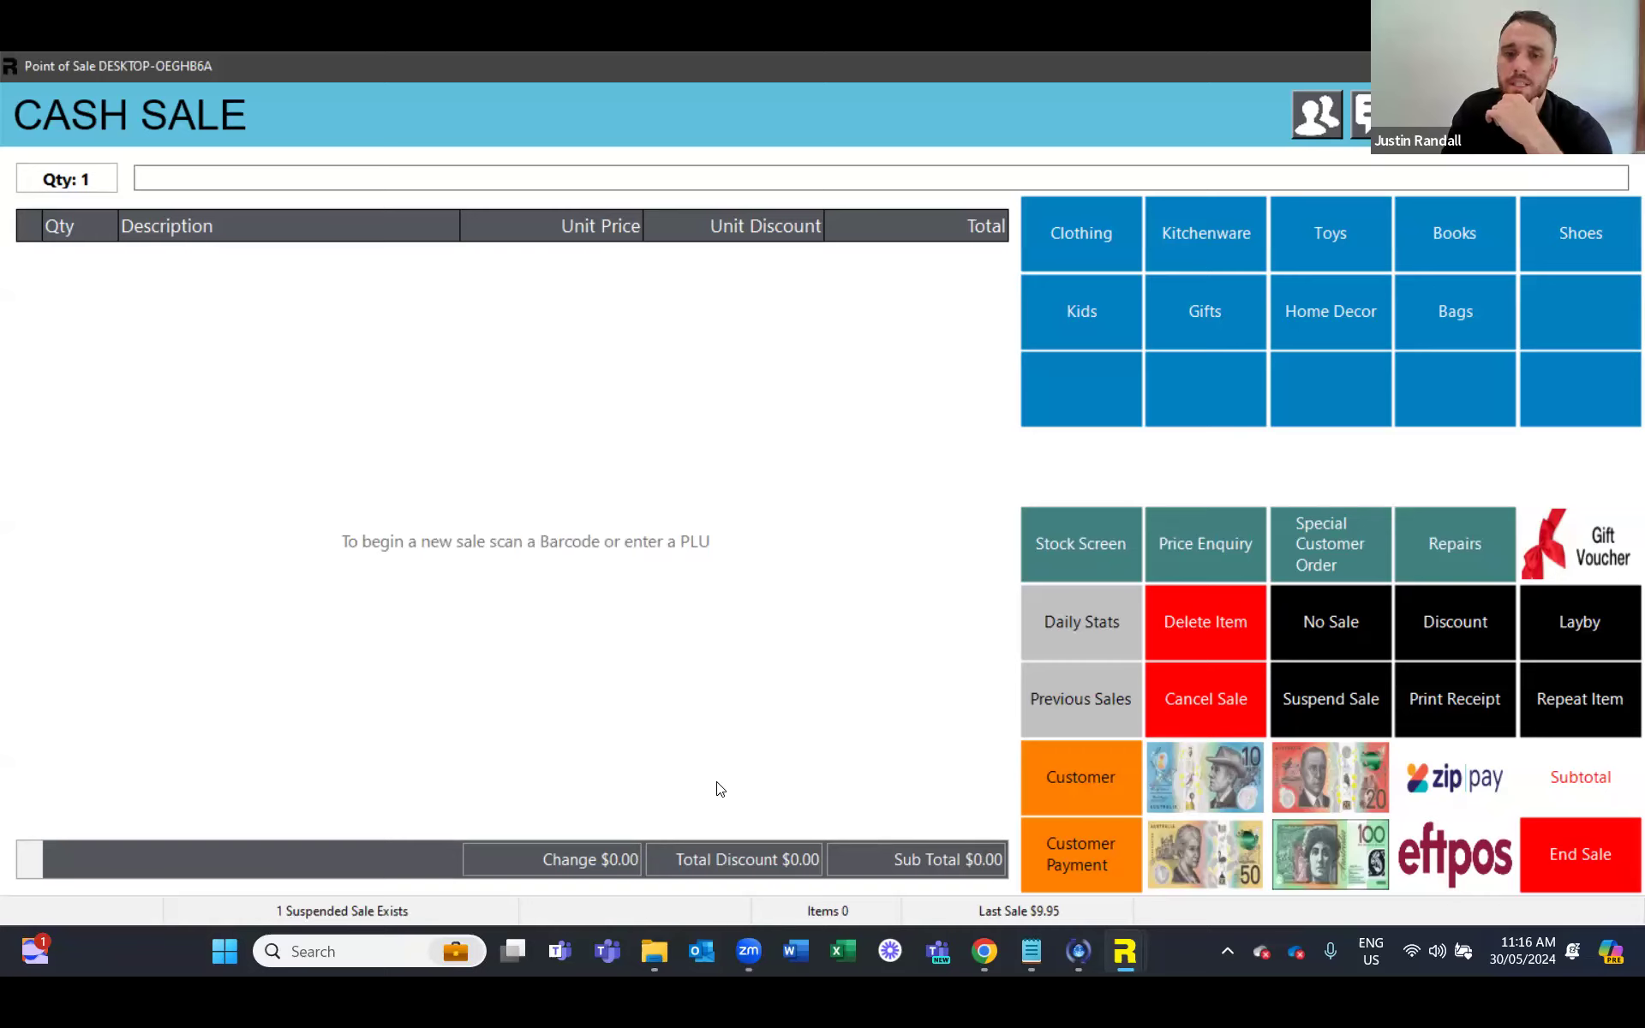
# Step: Retrieve the suspended sale, identifying the staff member by initials
pyautogui.click(1316, 698)
pyautogui.write('#')
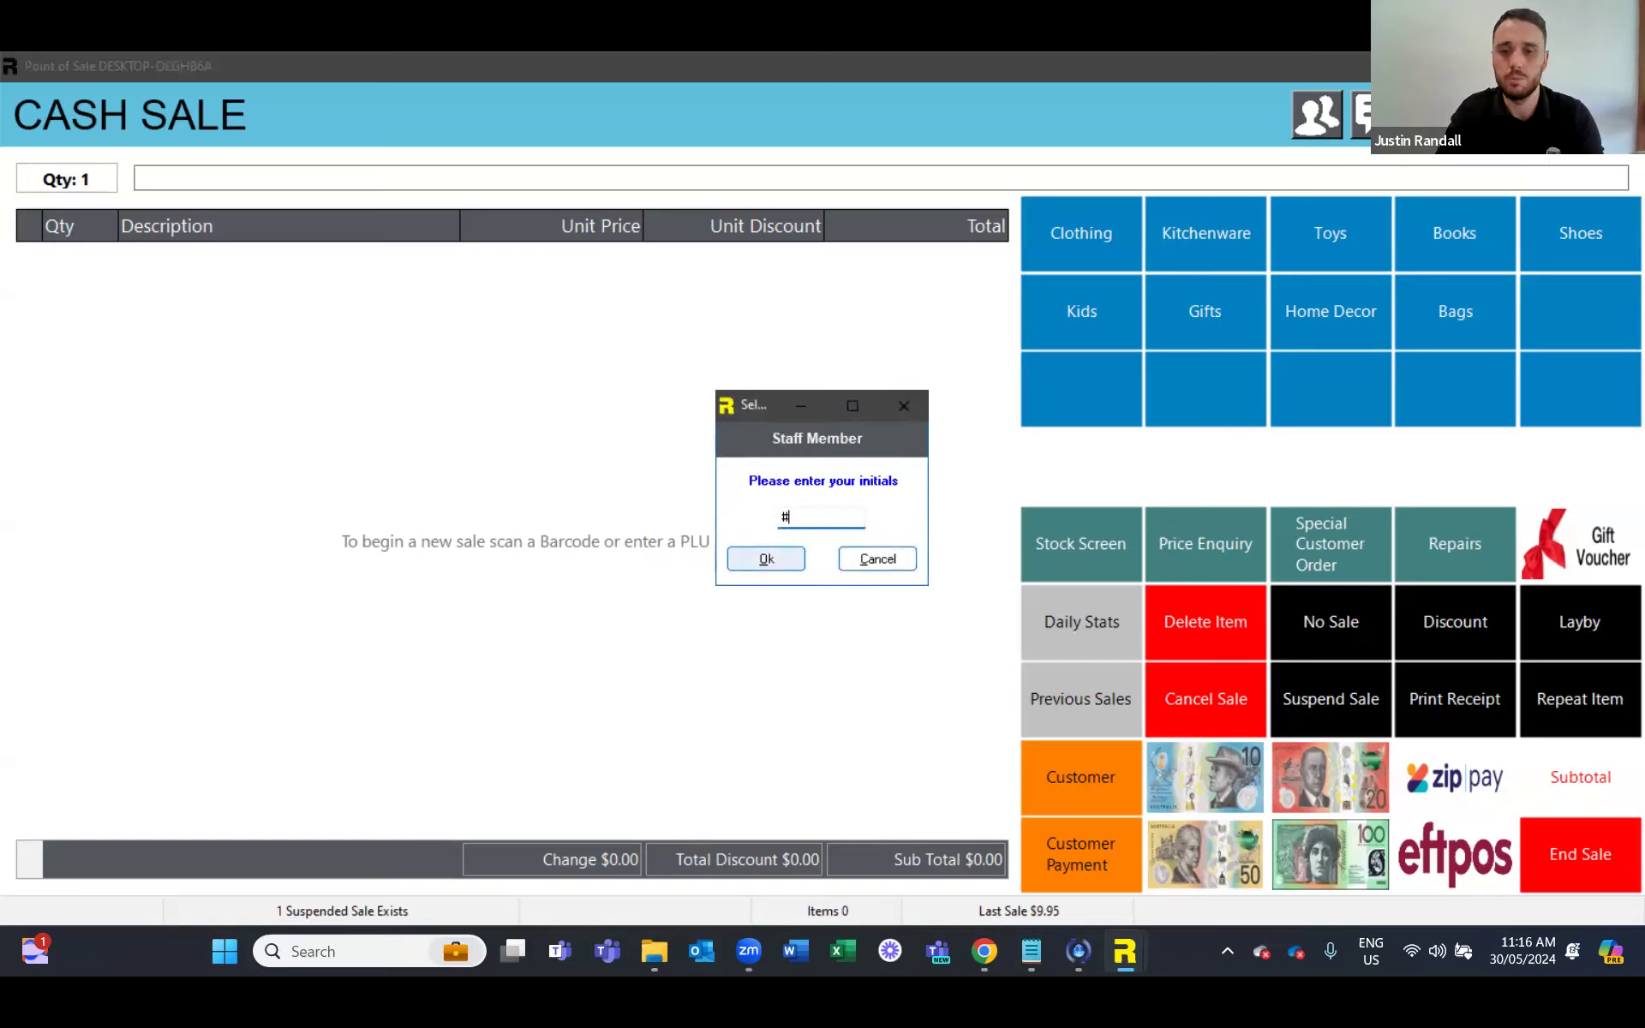
pyautogui.press('Return')
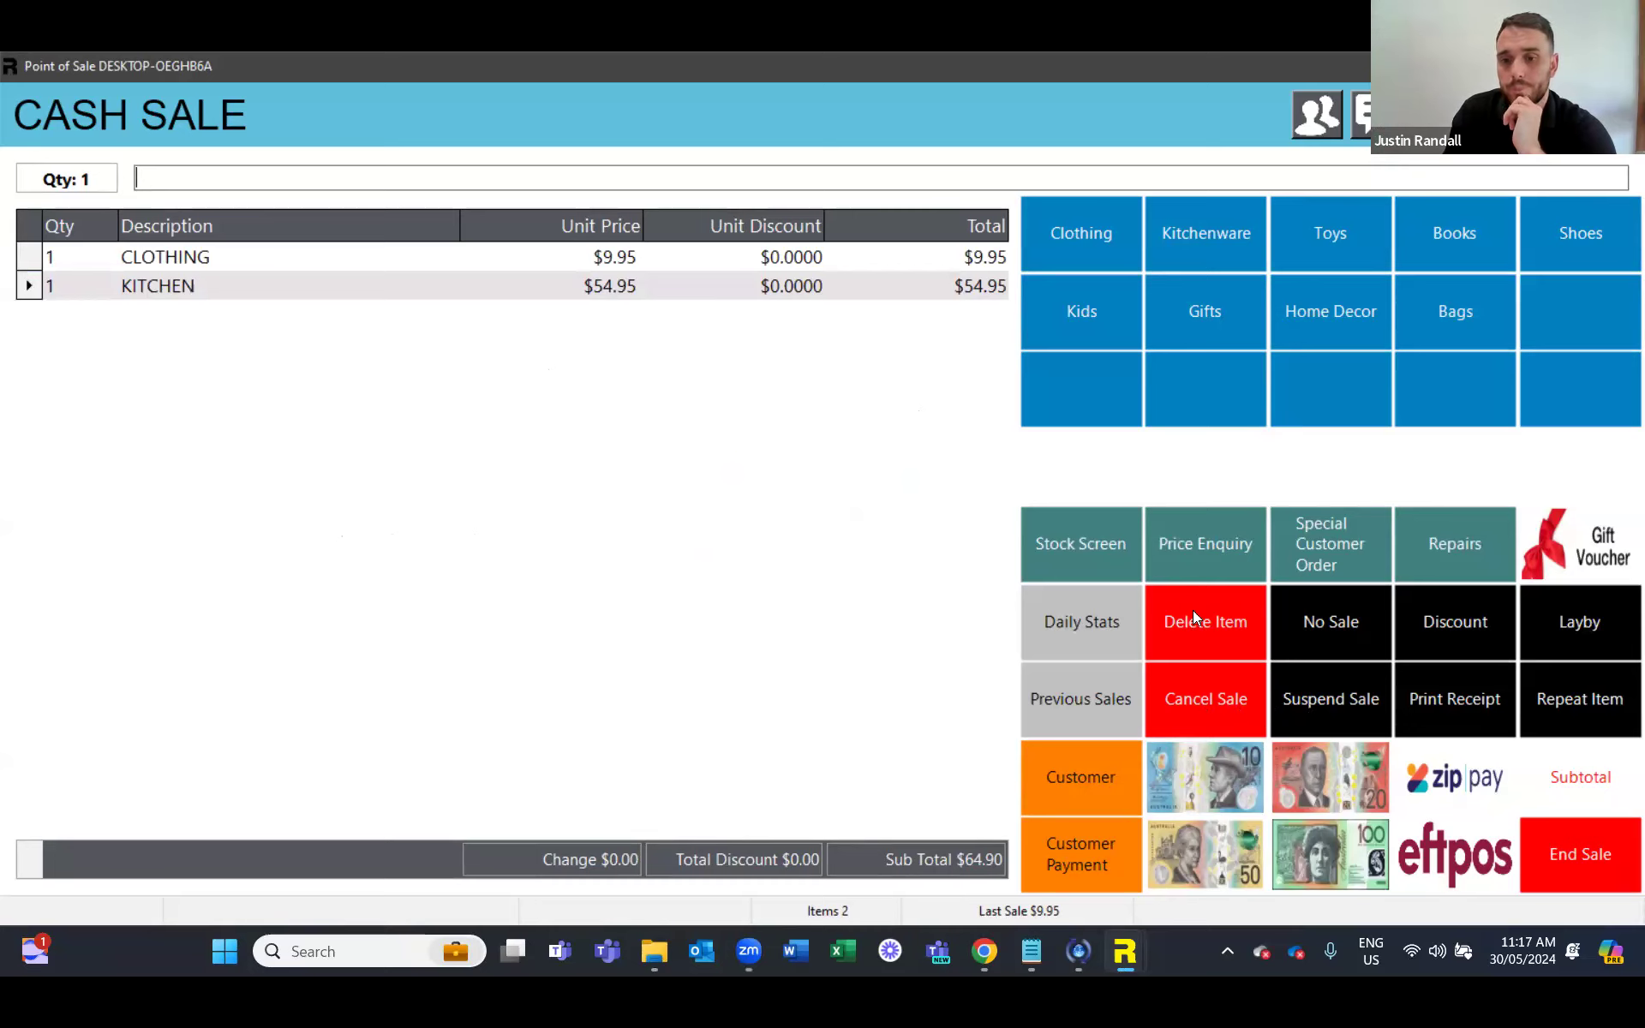
# Step: Add a $50 gift voucher to the retrieved sale and cancel the whole sale
pyautogui.click(1556, 533)
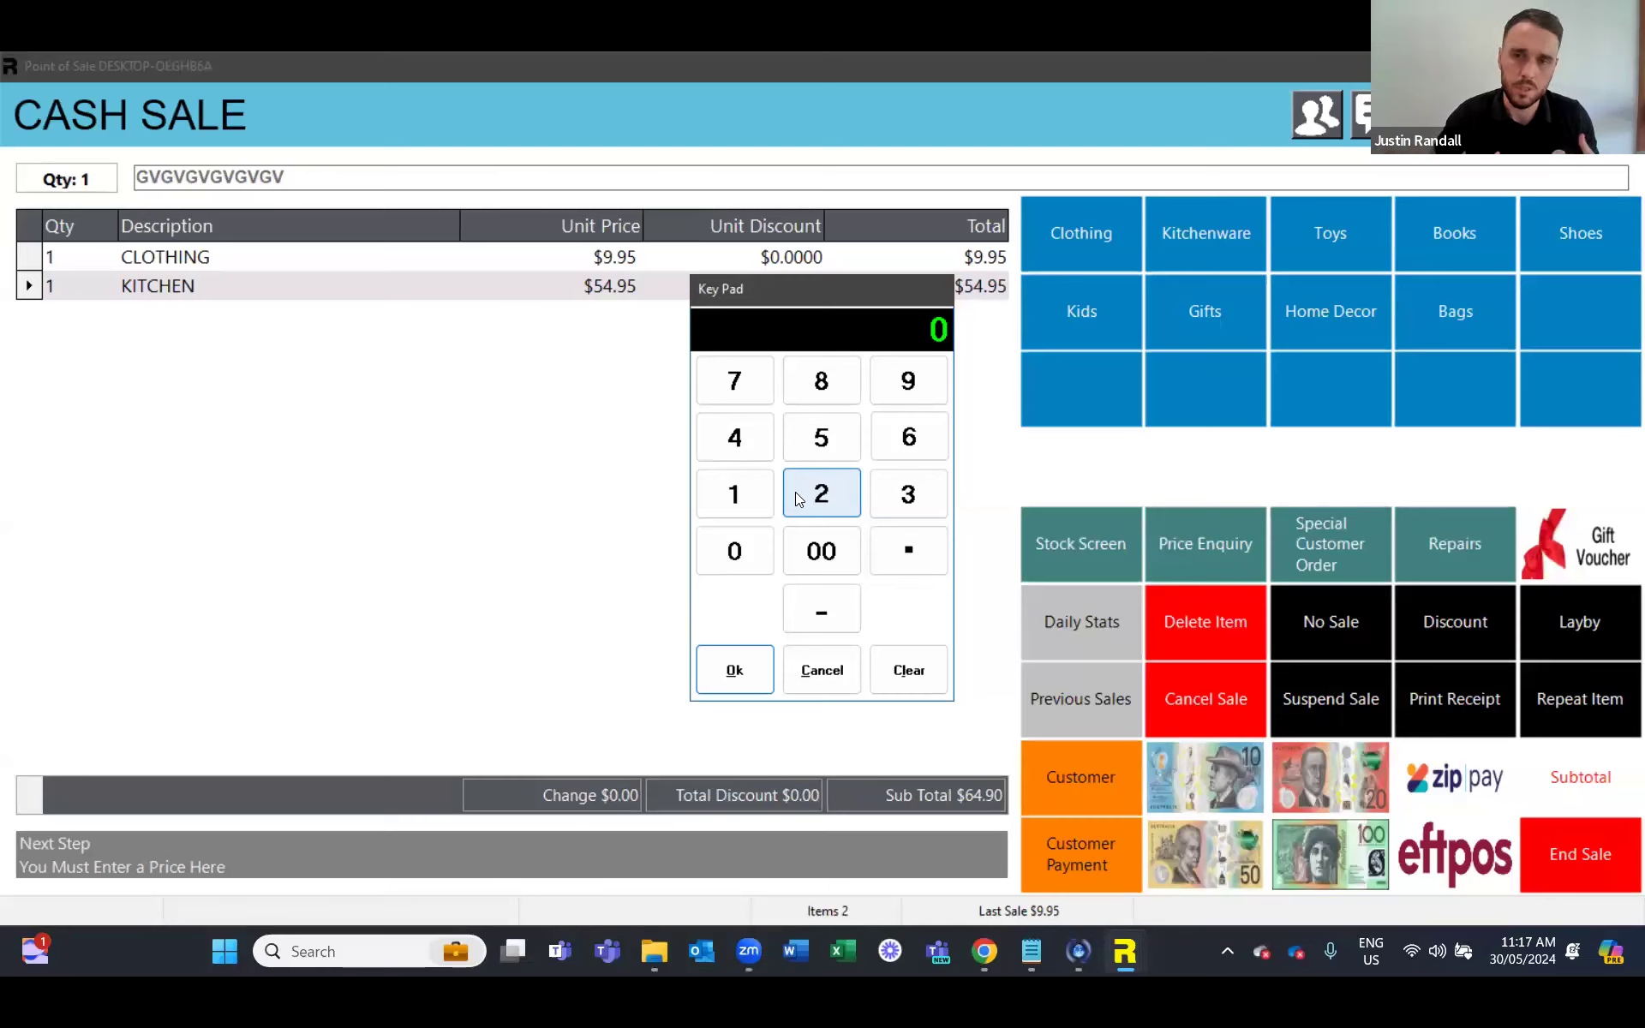
pyautogui.write('50')
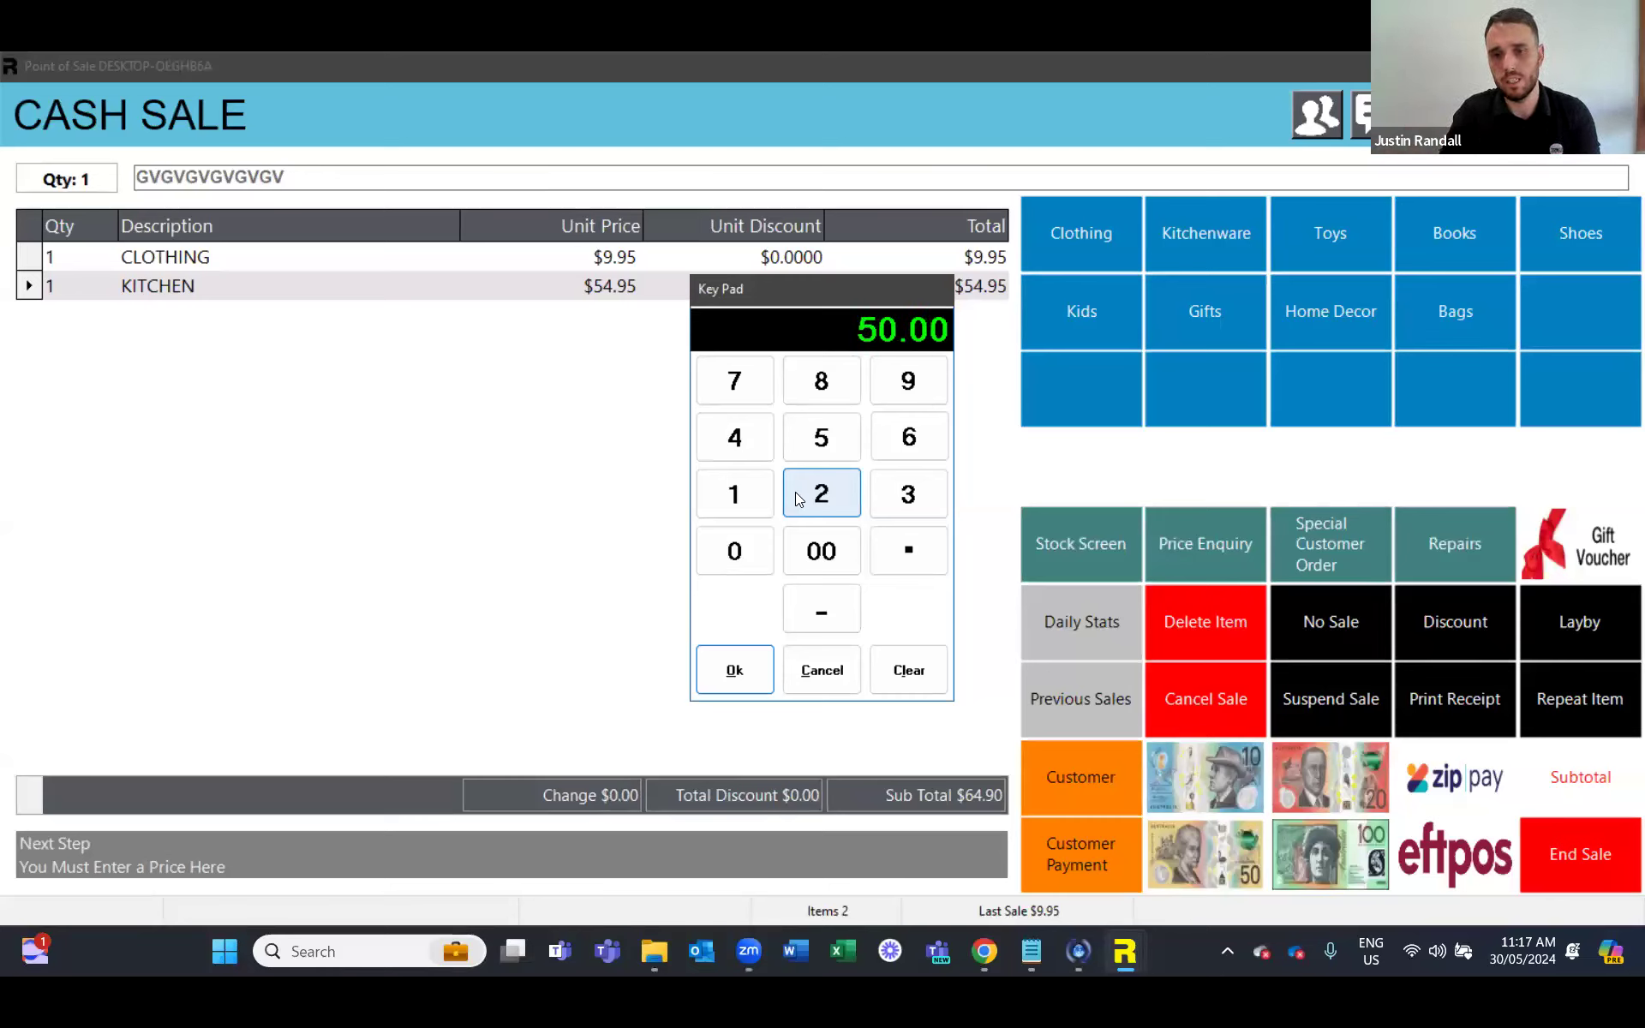
pyautogui.press('Return')
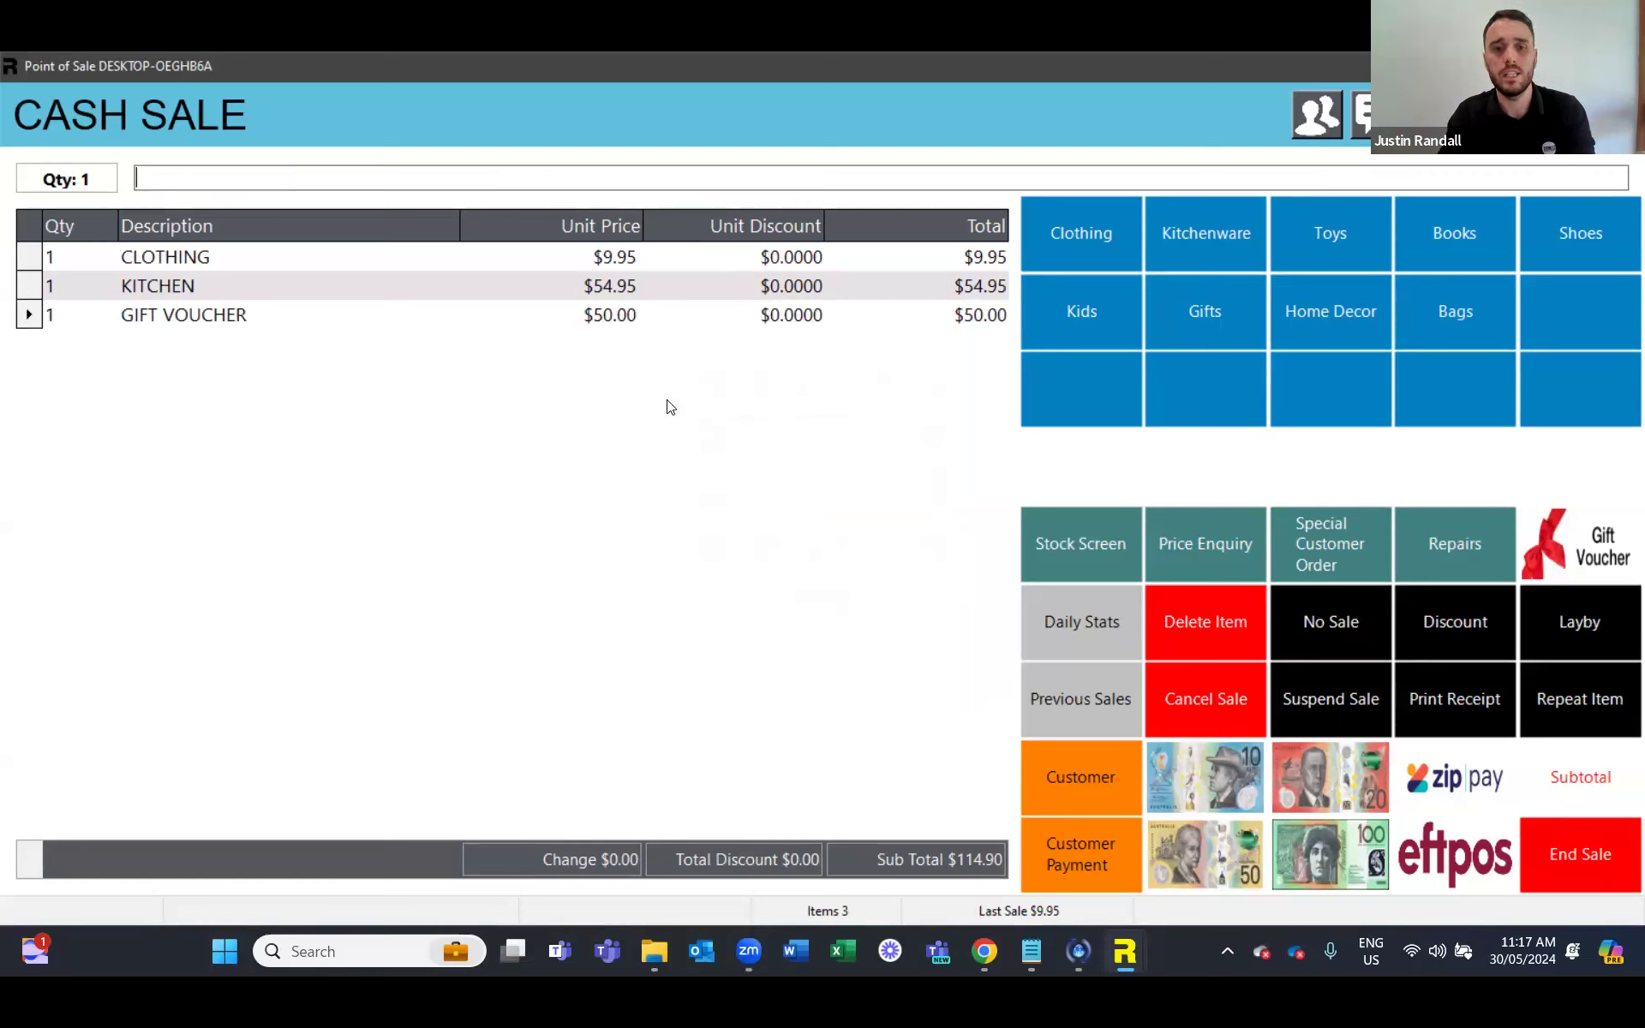
pyautogui.click(1193, 682)
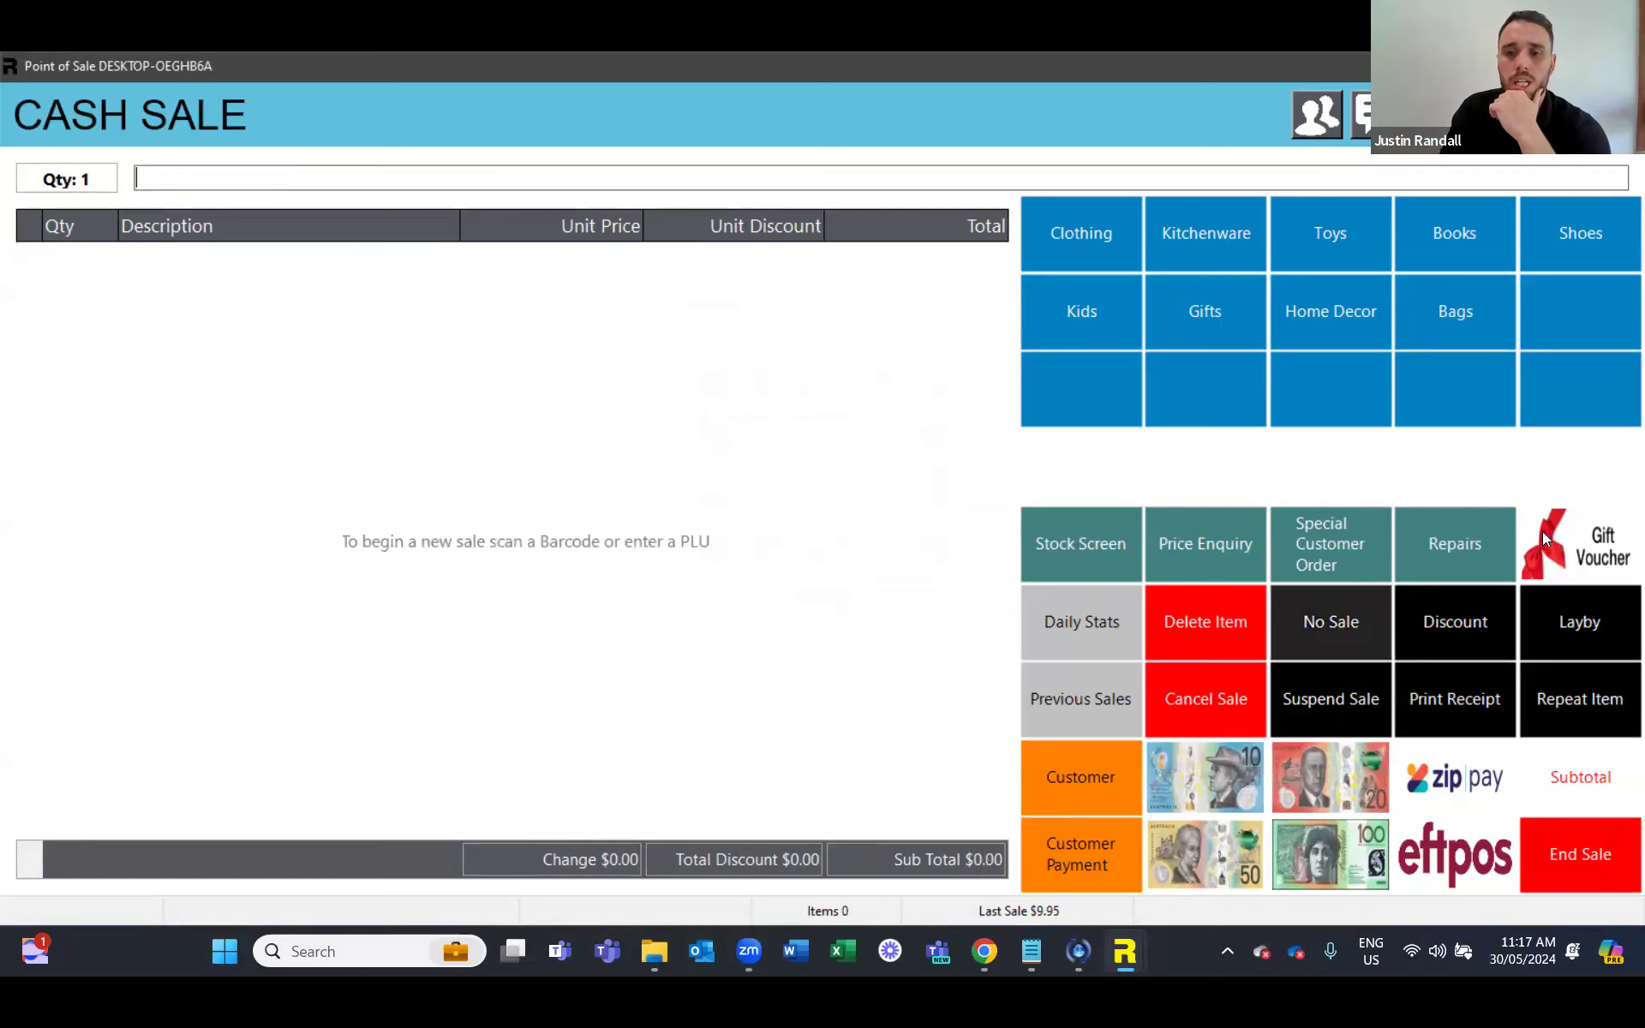
# Step: Try selling a $50 gift voucher on its own, cancelling both the voucher details and the sale
pyautogui.click(1544, 531)
pyautogui.write('50.00')
pyautogui.press('Return')
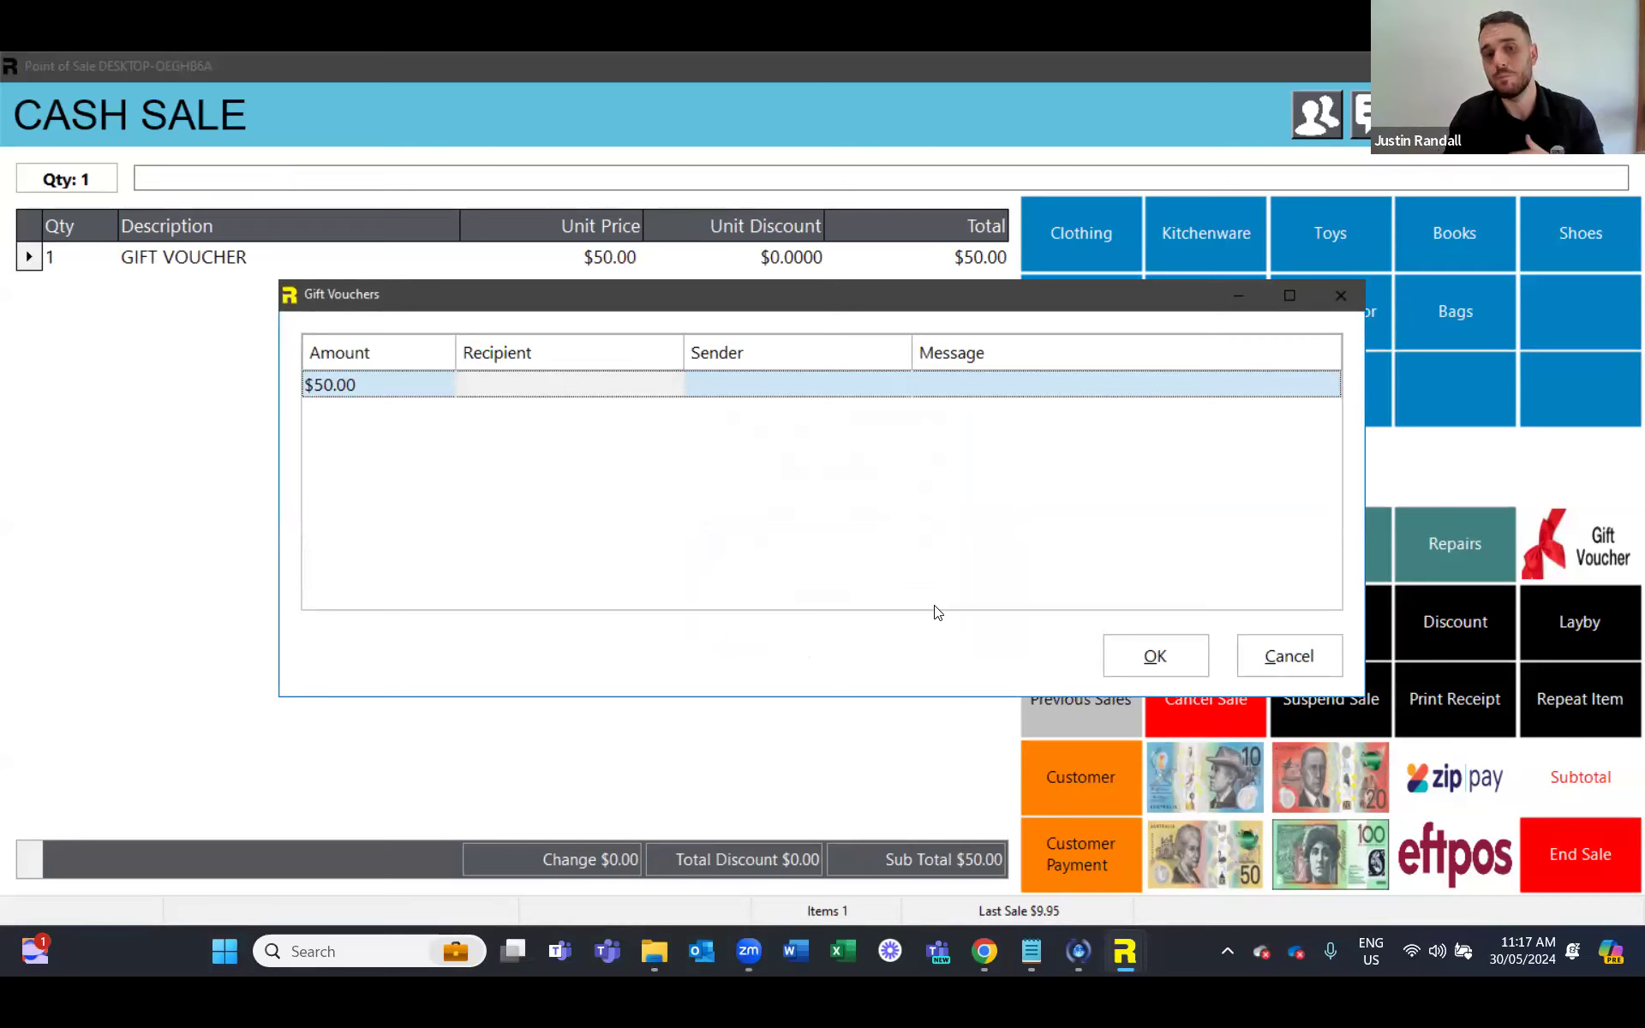
pyautogui.click(1266, 659)
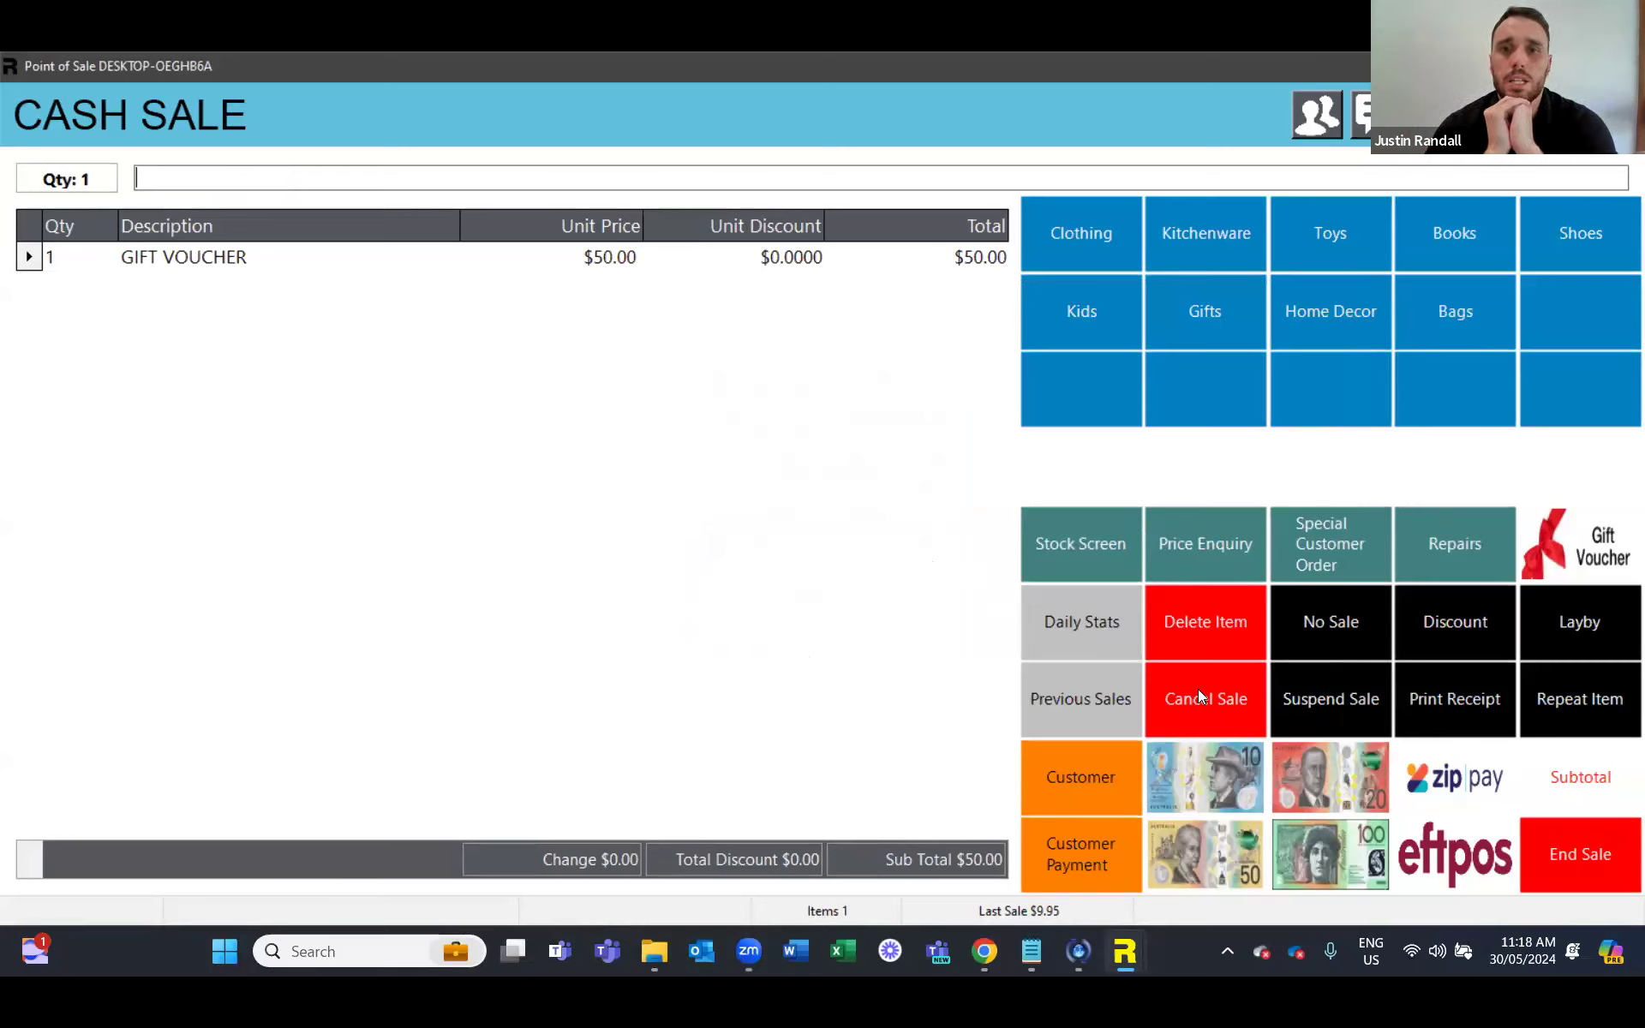
pyautogui.click(1222, 723)
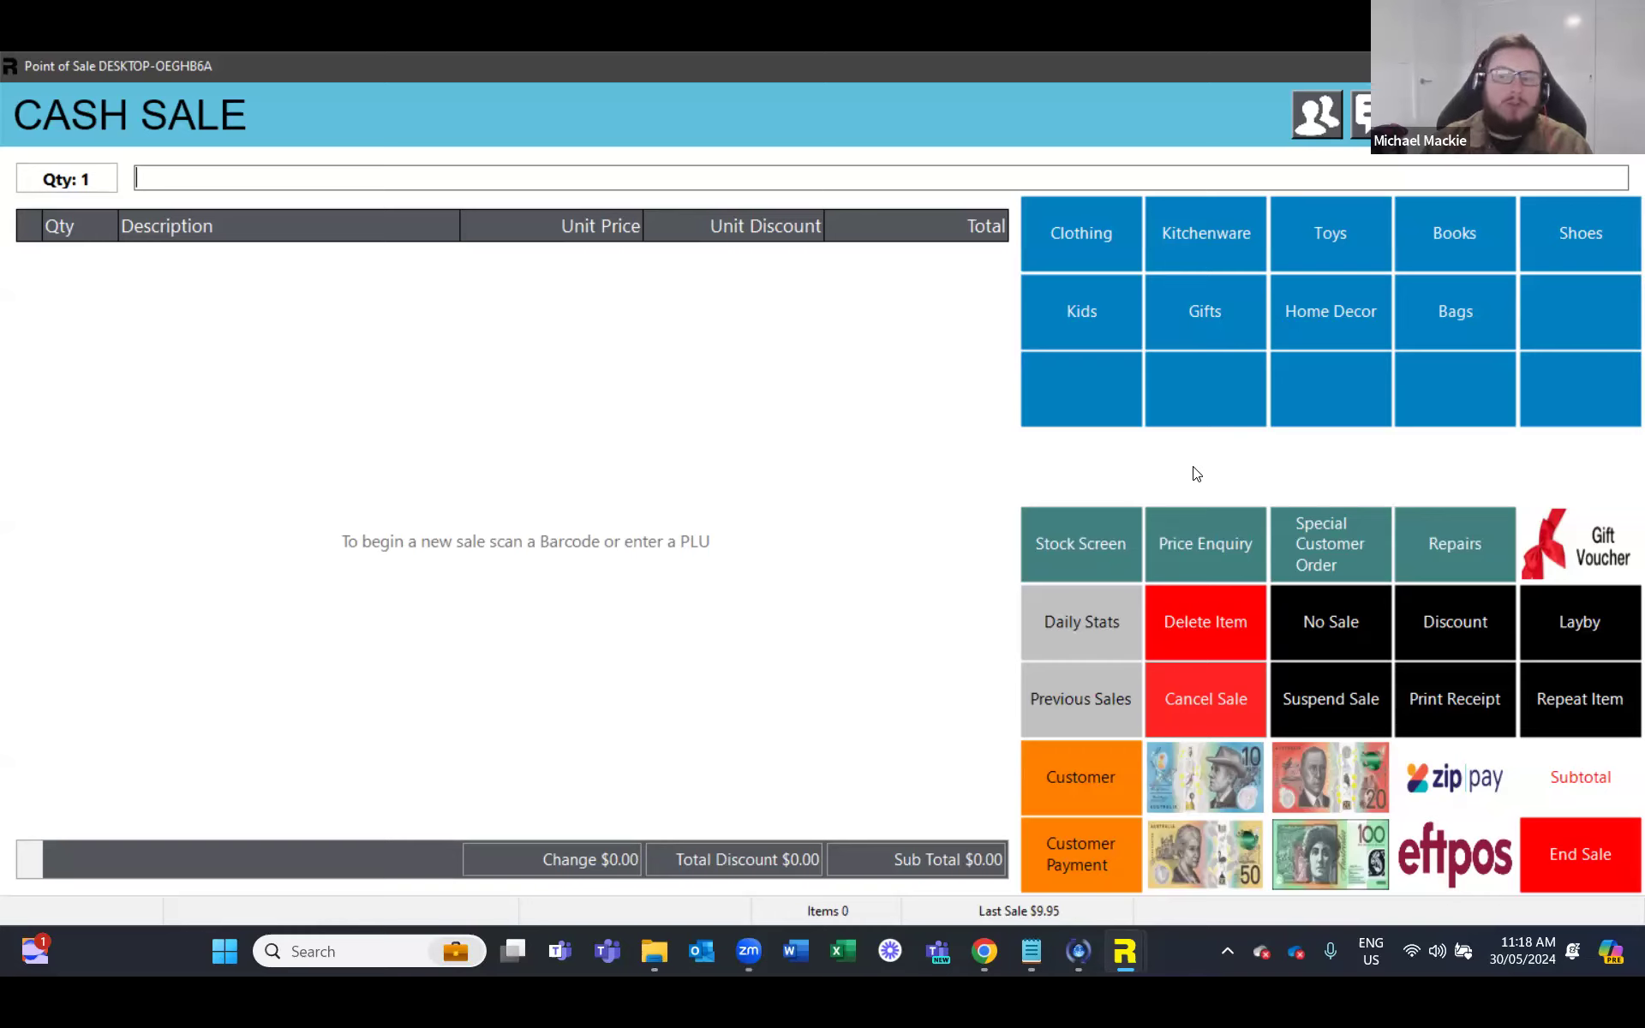
# Step: Ring up a clothing item at $9.95 and a kitchenware item at $49.95, and cancel the whole sale
pyautogui.click(1099, 228)
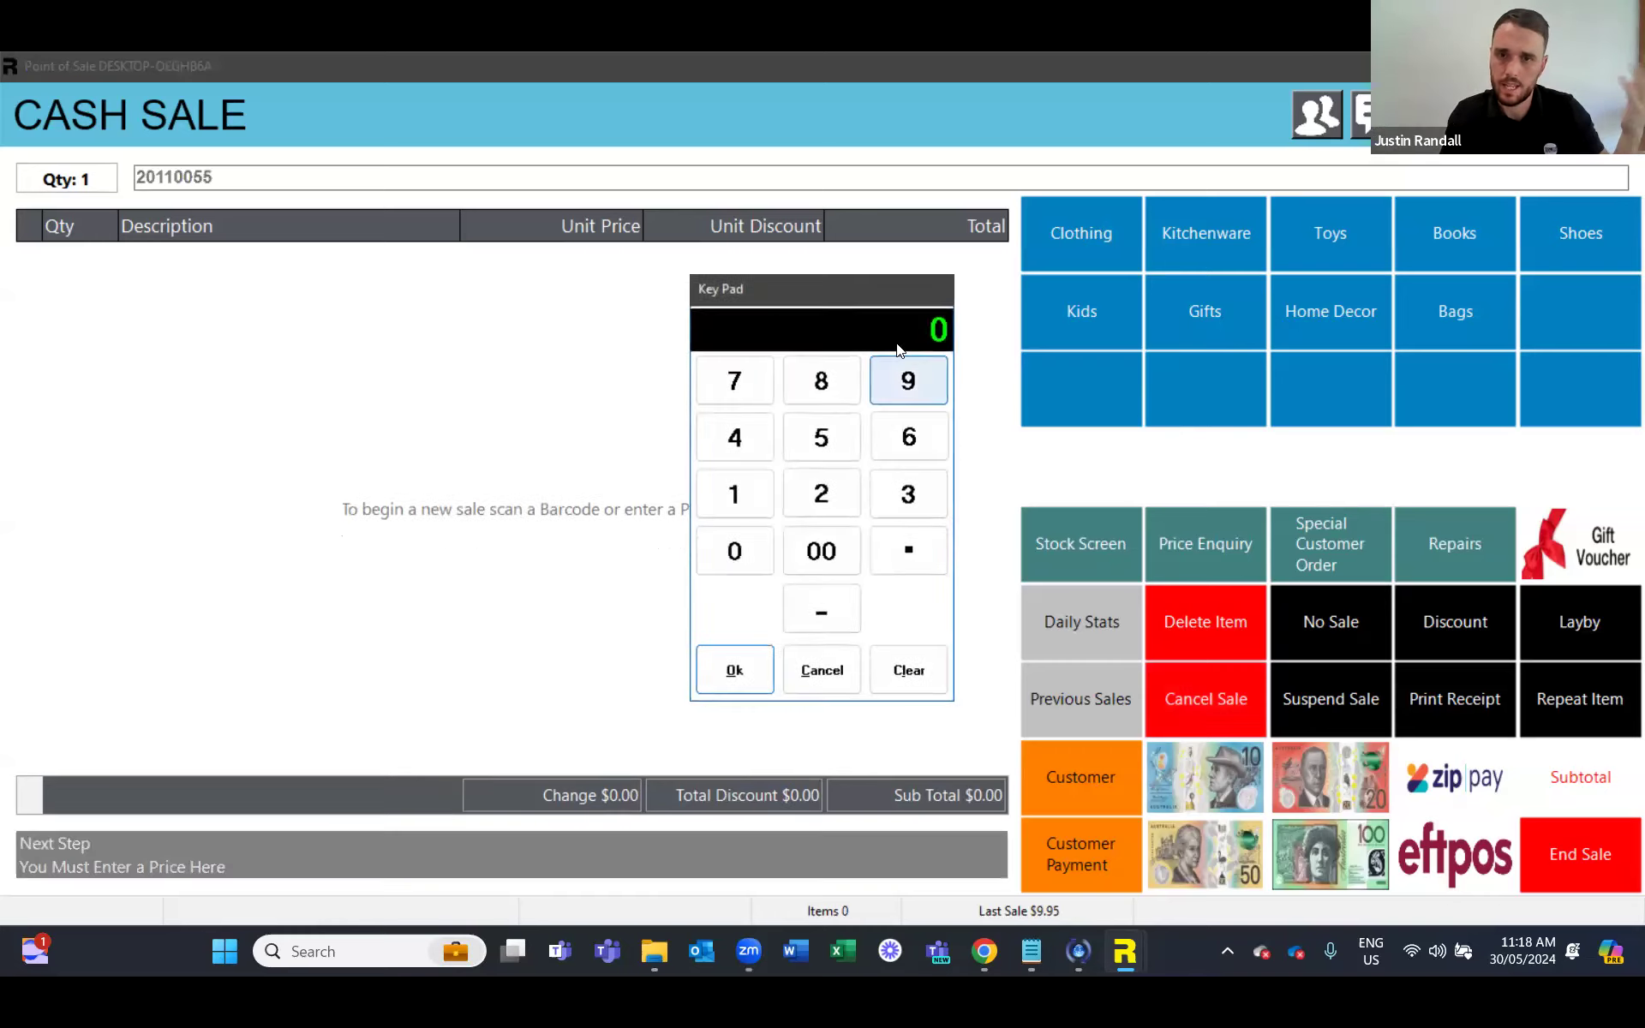
pyautogui.write('9.95')
pyautogui.press('Return')
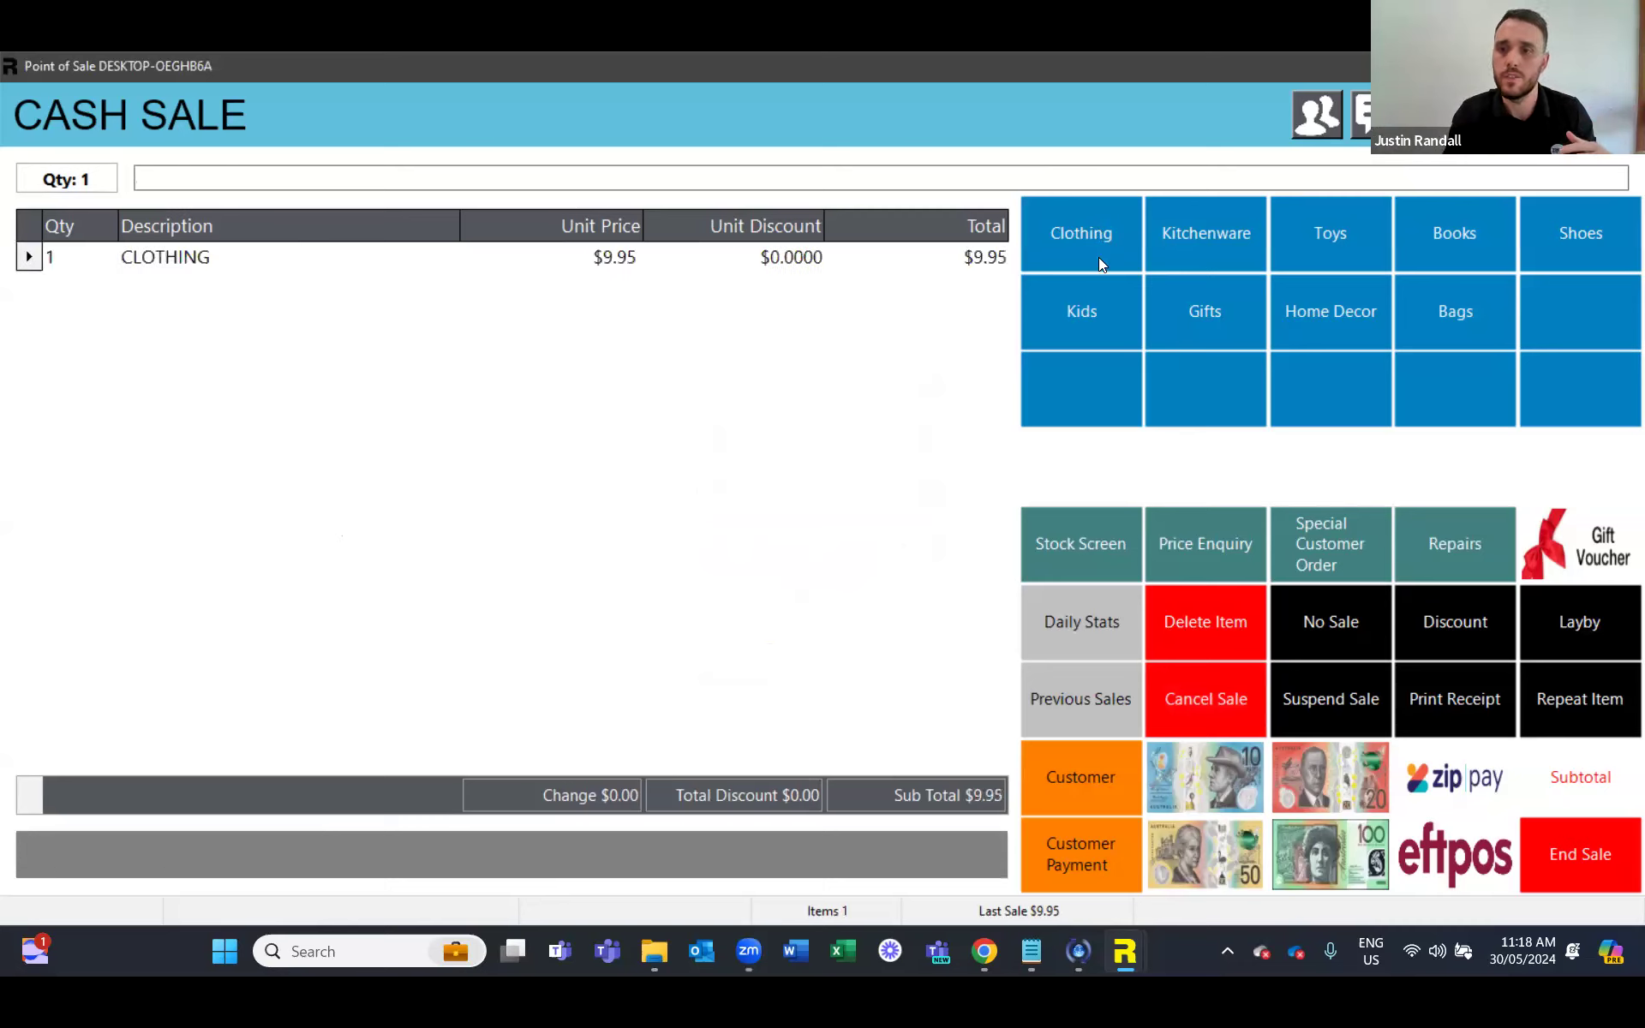
pyautogui.click(1163, 253)
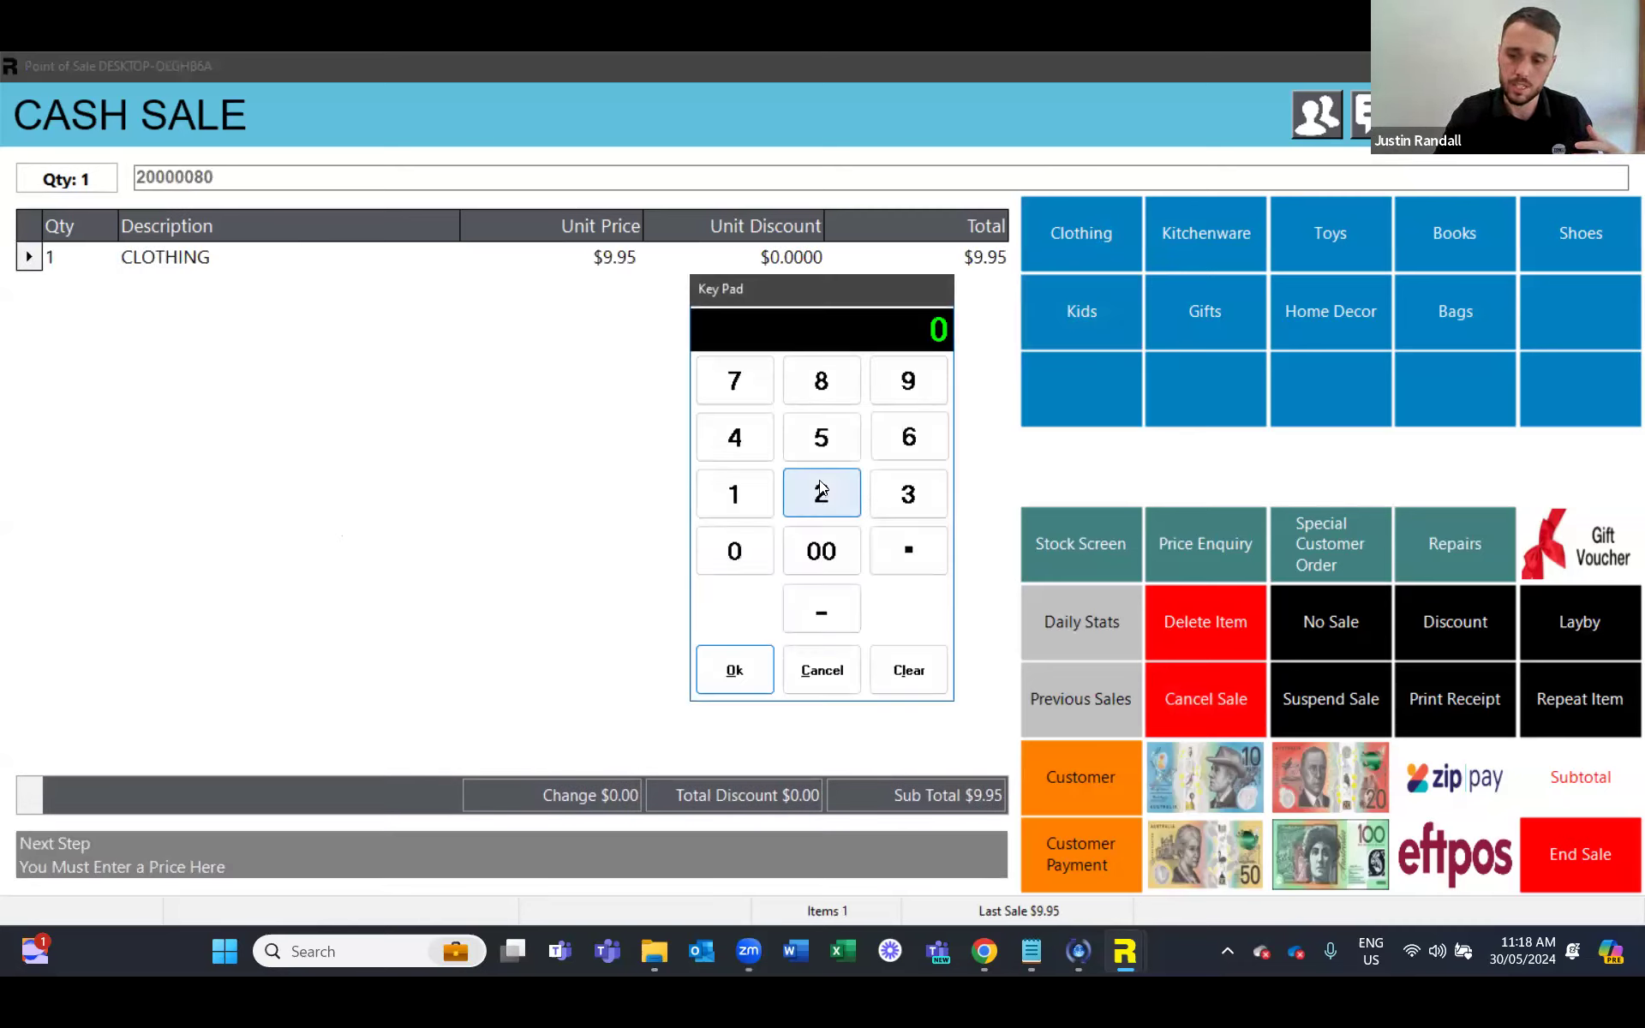
pyautogui.write('49.95')
pyautogui.press('Return')
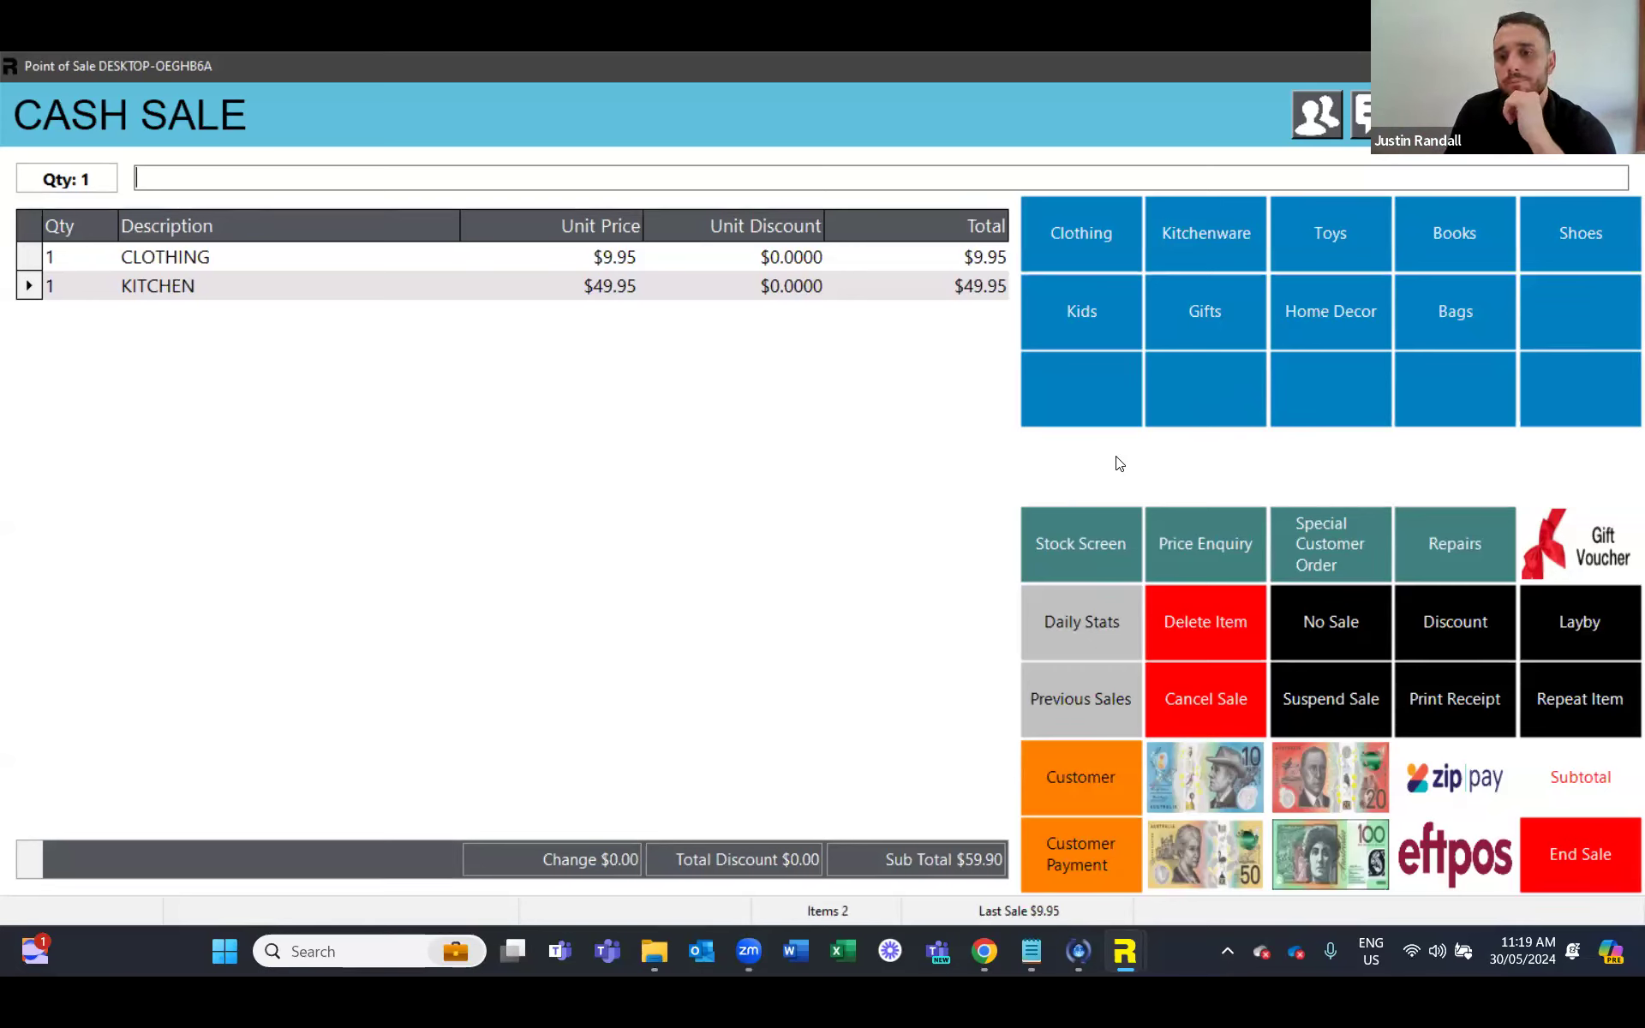
pyautogui.click(1232, 713)
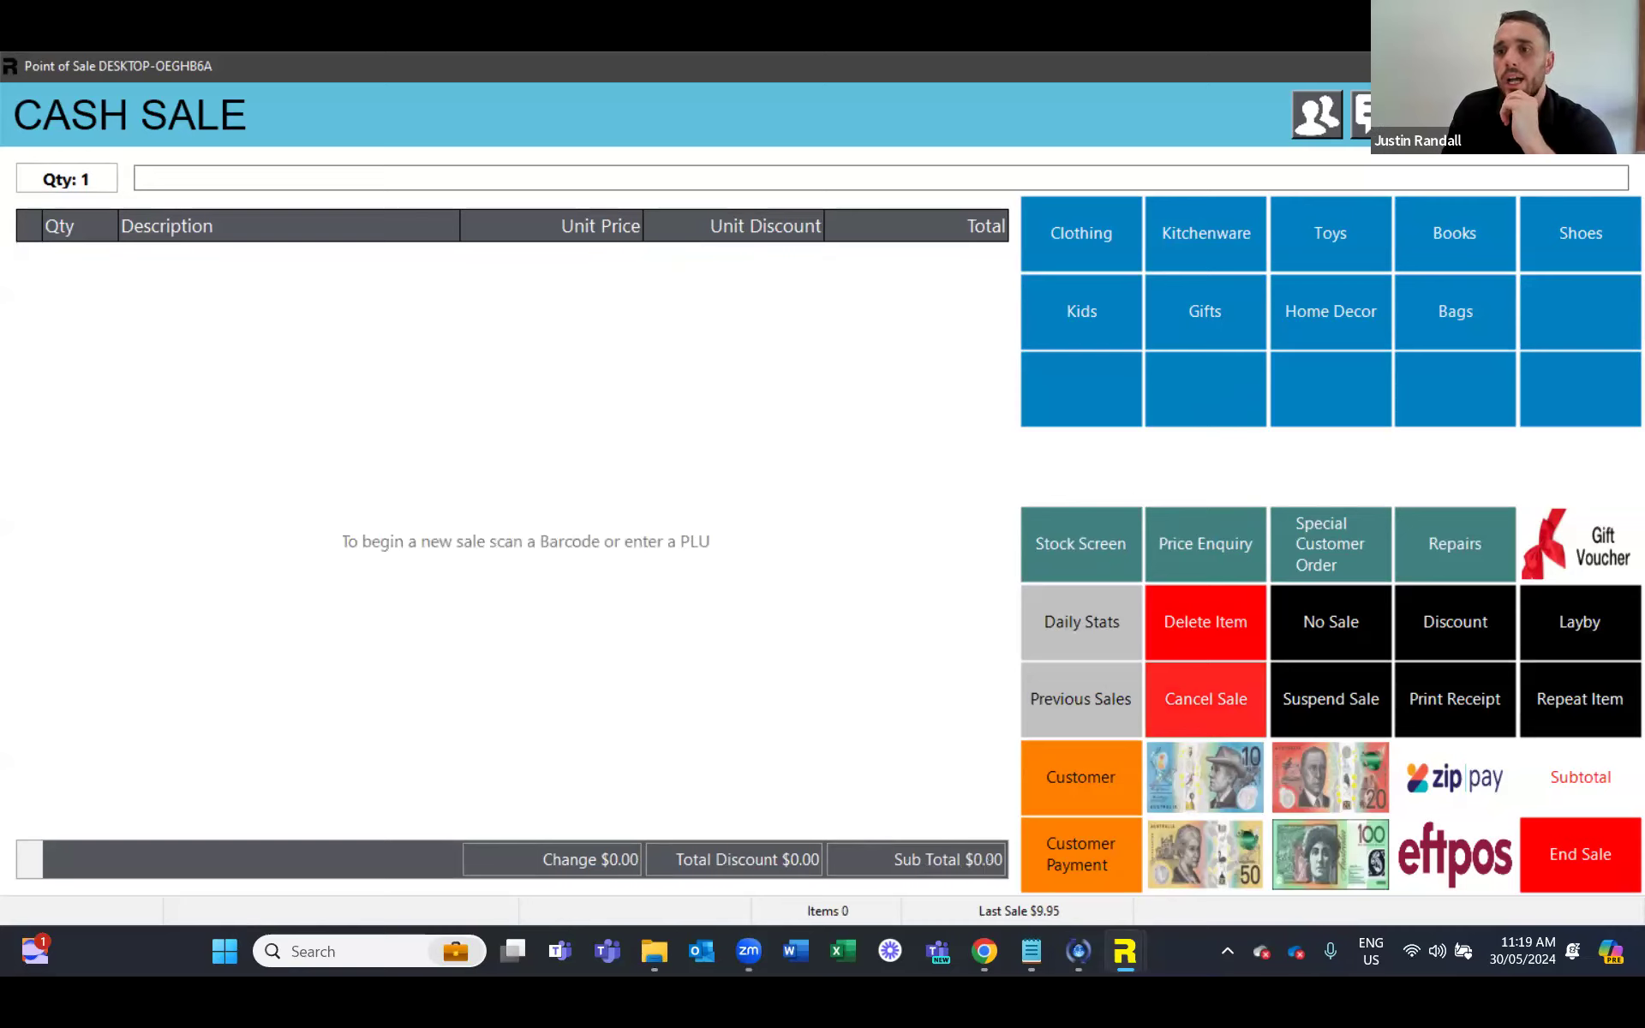
# Step: Exit the point of sale and start the End of Shift process, identifying the staff member by initials
pyautogui.press('Escape')
pyautogui.click(793, 533)
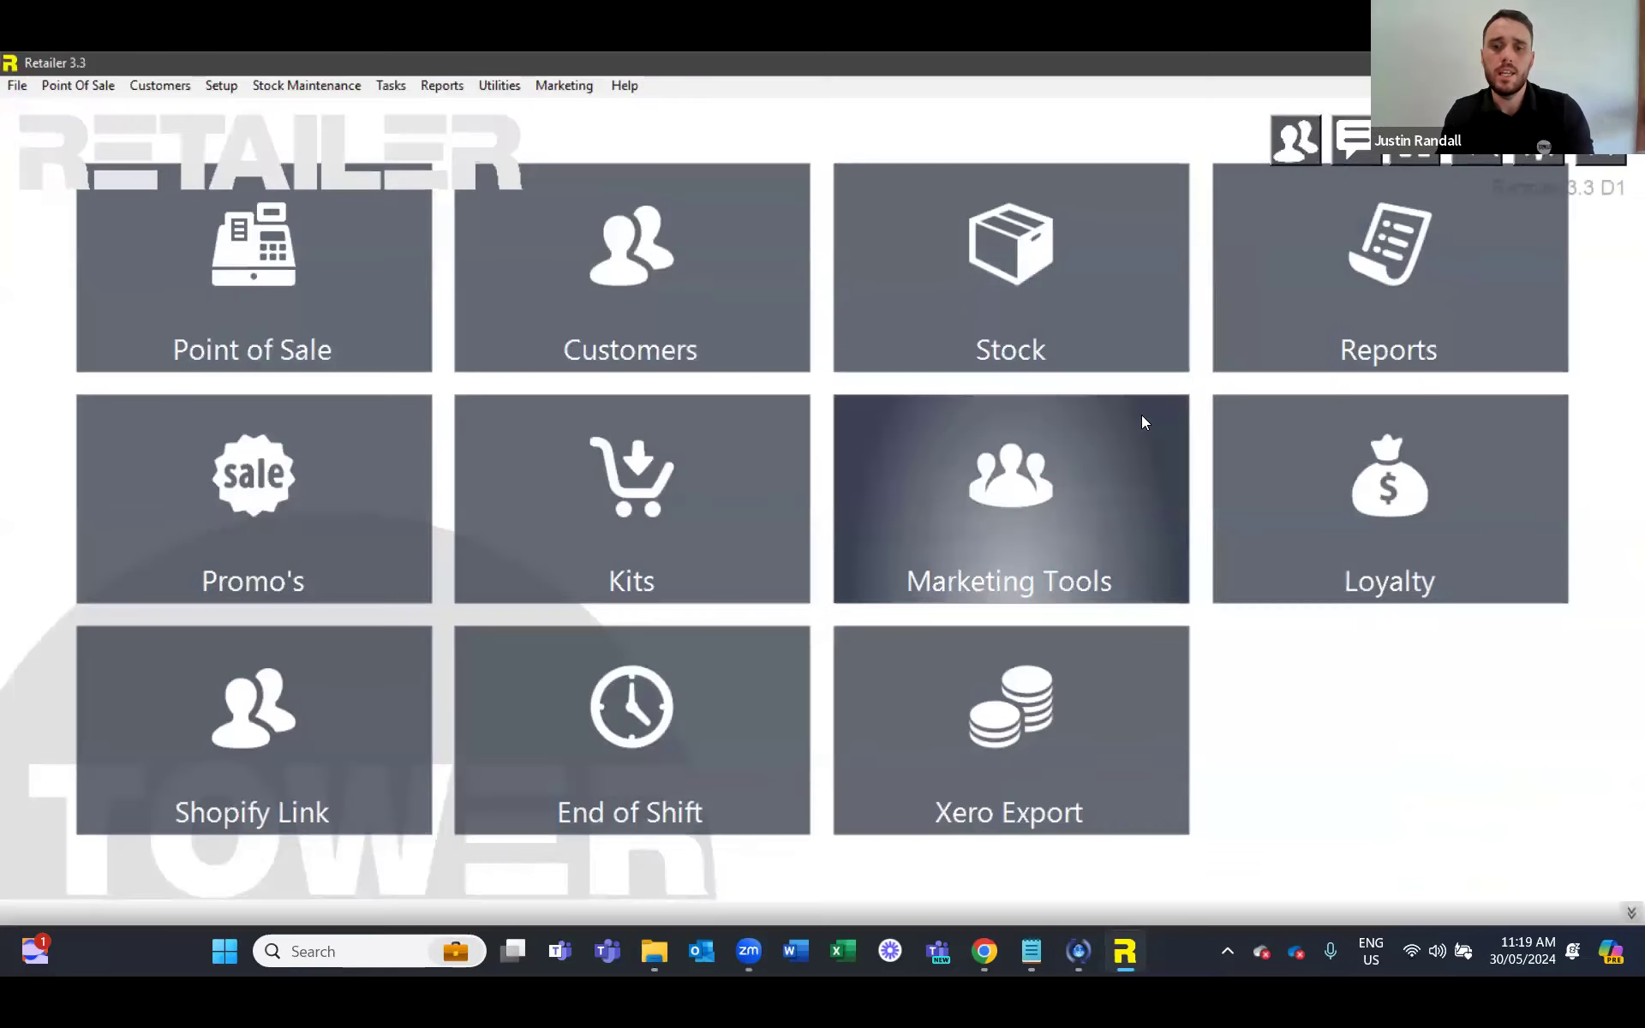
pyautogui.click(655, 696)
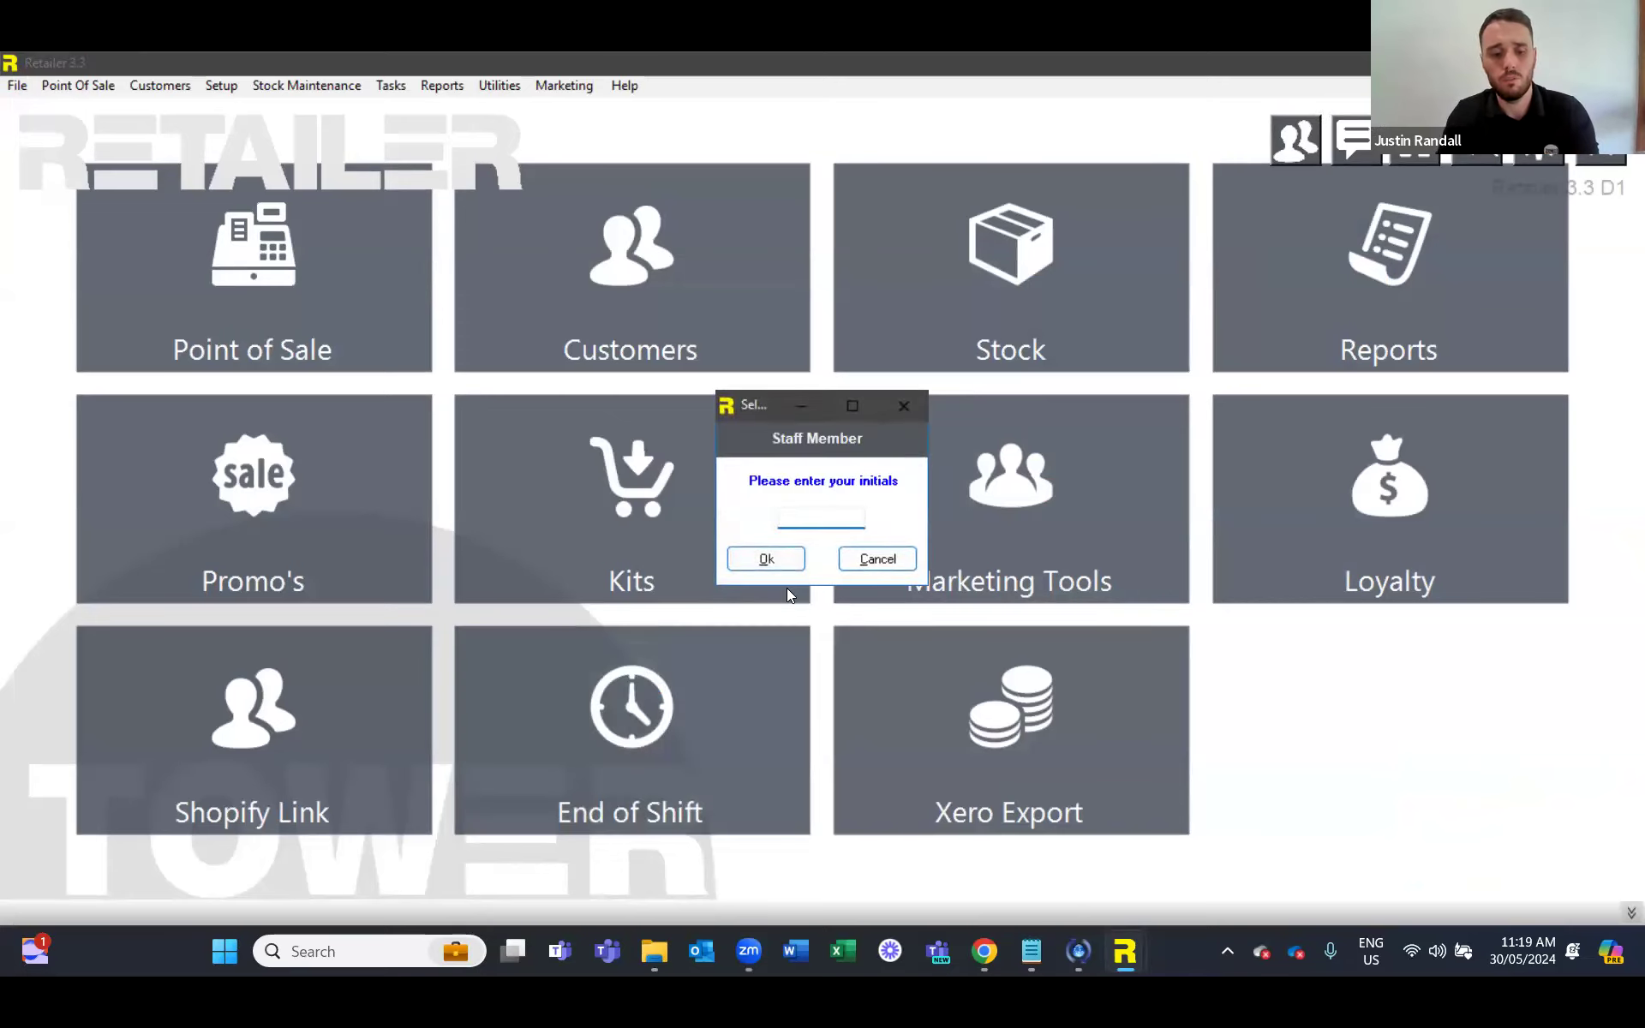
pyautogui.write('j')
pyautogui.press('Return')
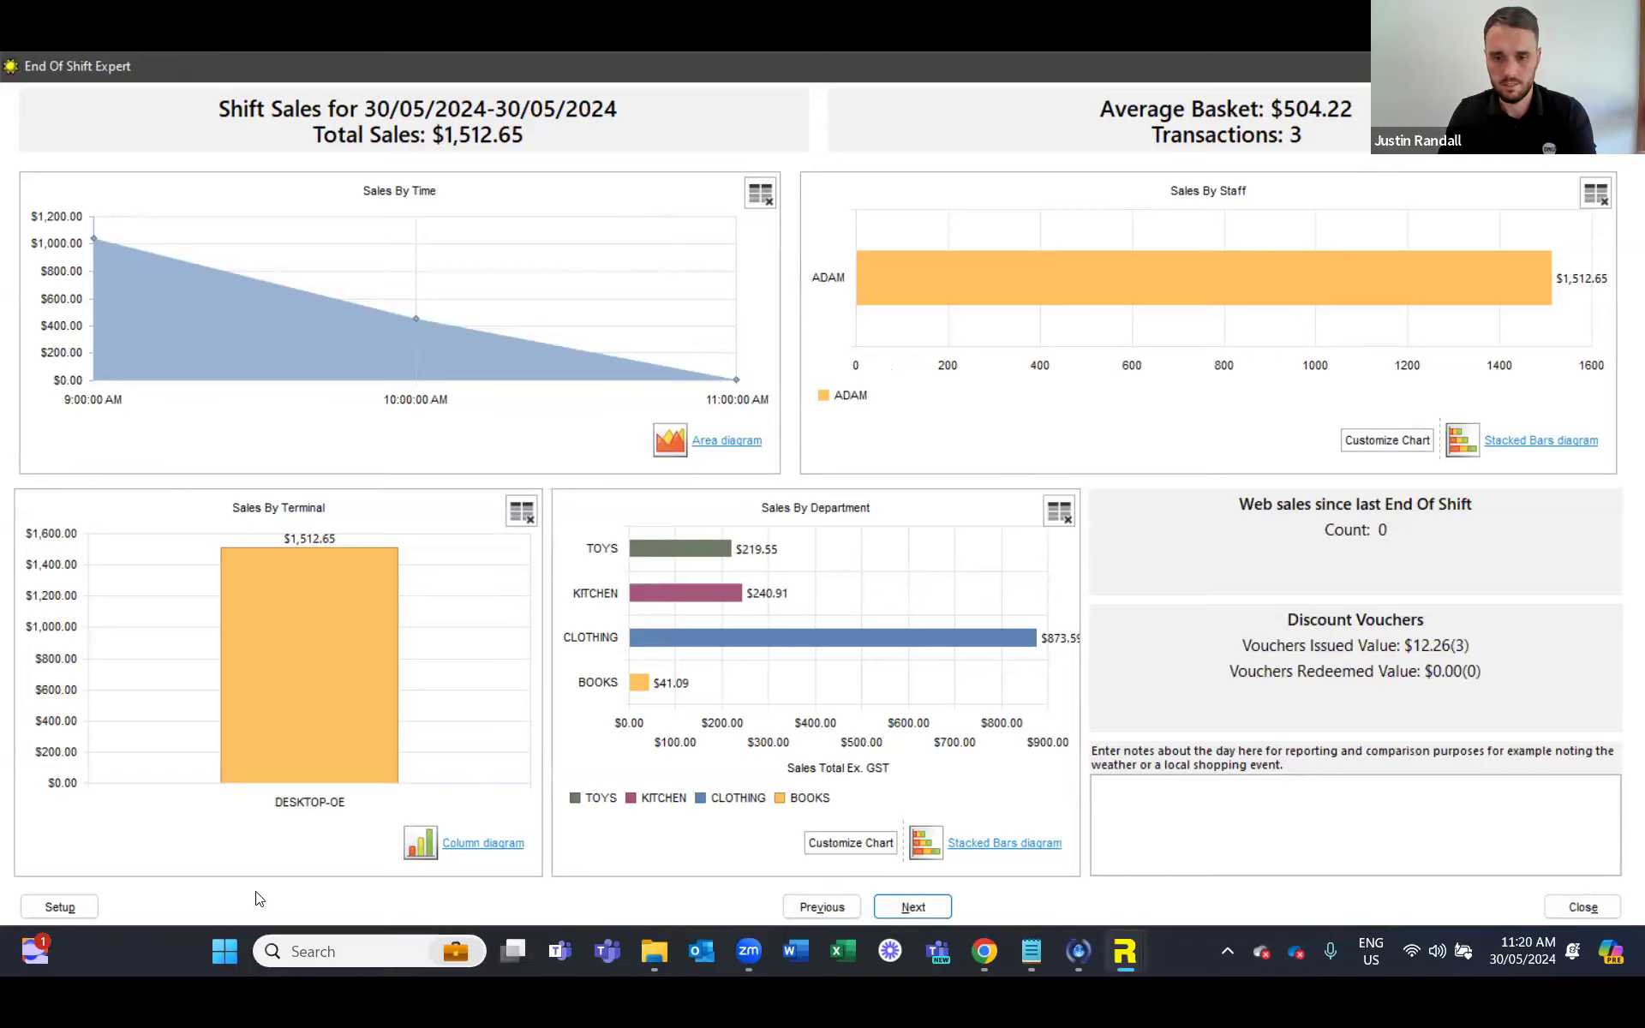
# Step: Review the Daily Sales Summary report from the department totals down to the top stock items and sale target
pyautogui.click(943, 904)
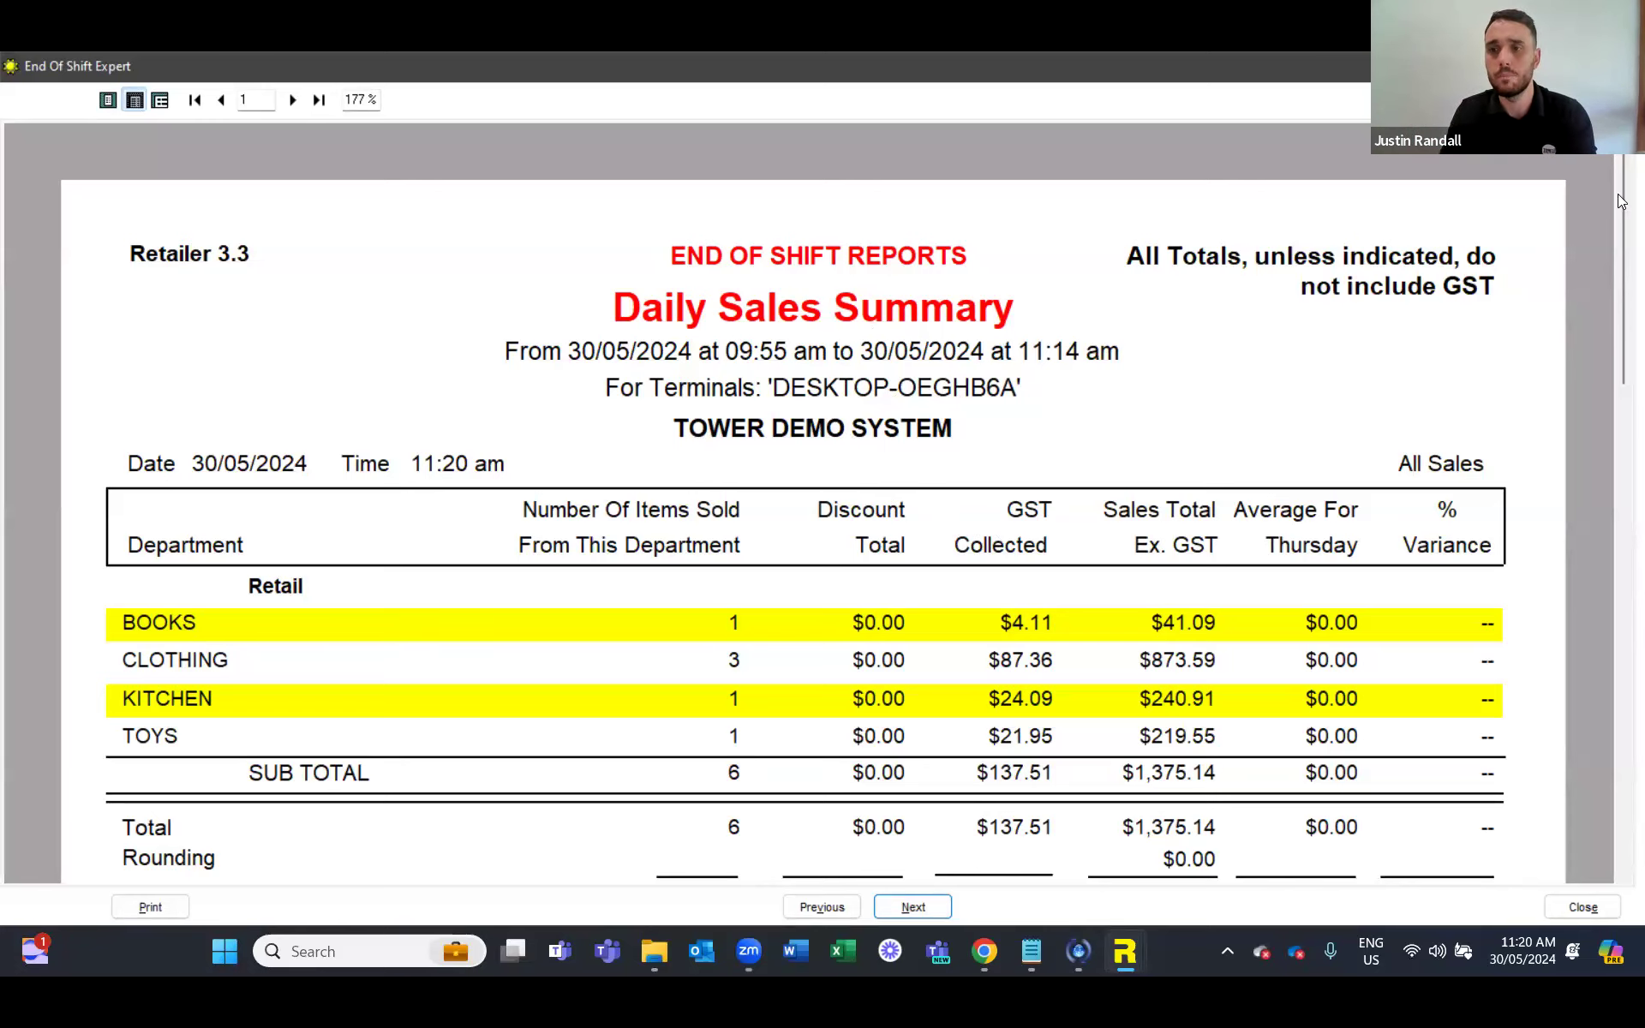
pyautogui.scroll(-3, 1618, 193)
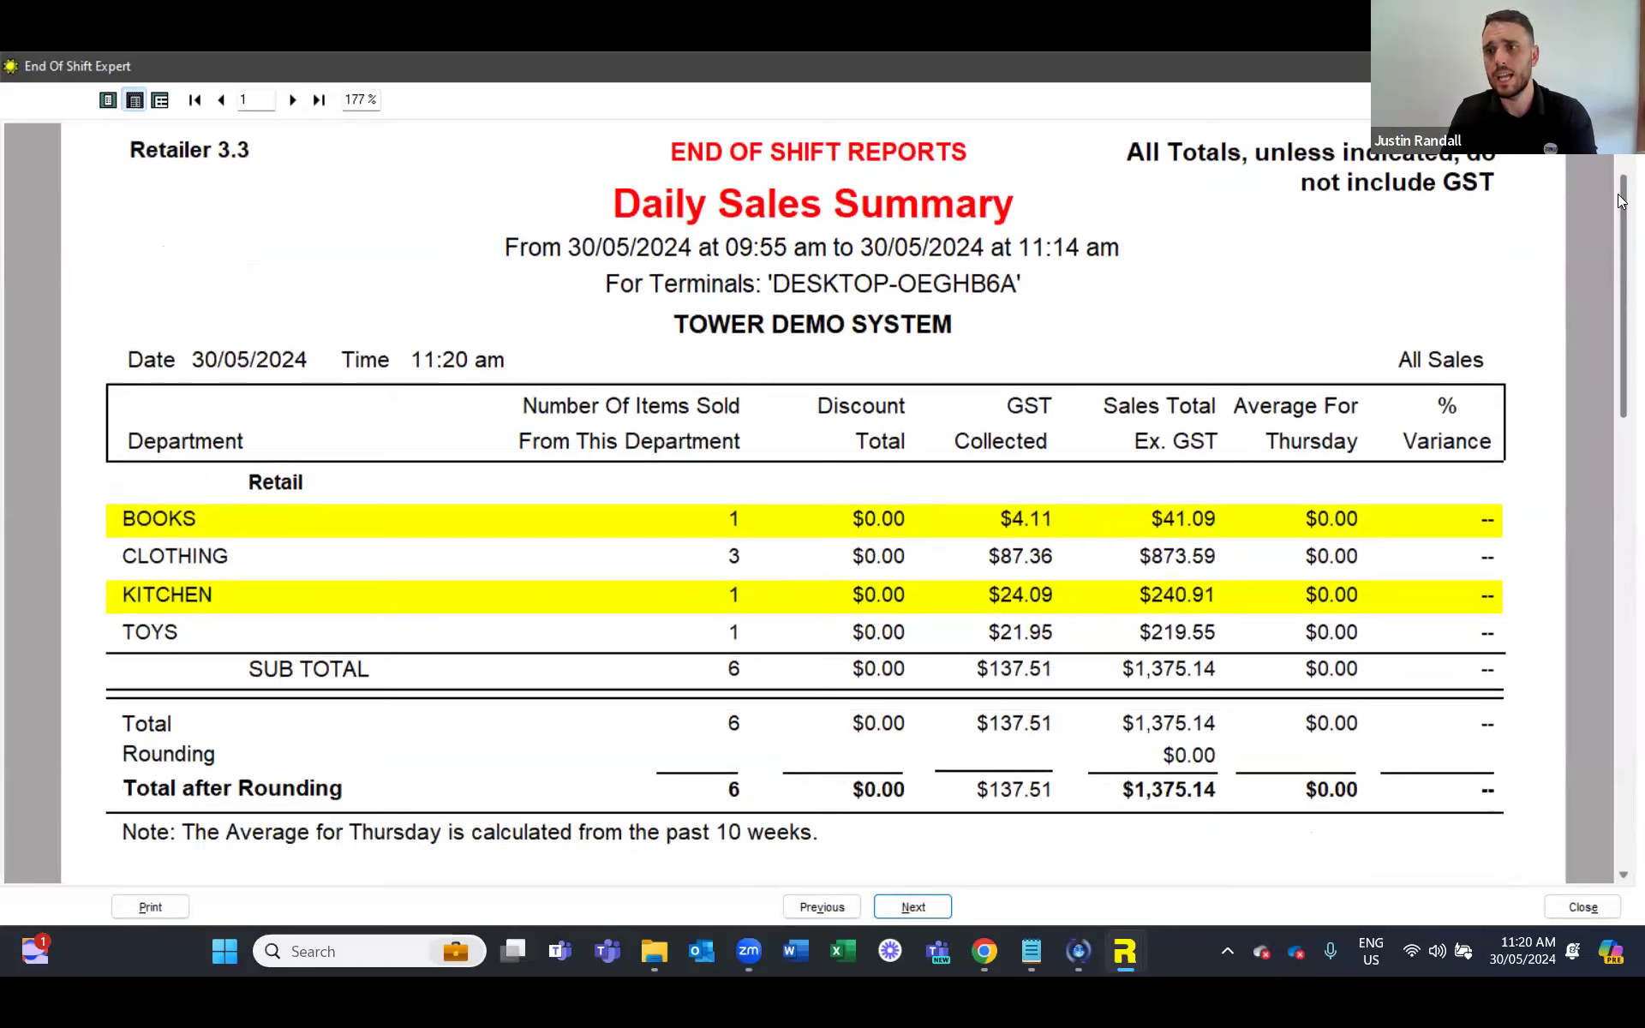
pyautogui.scroll(-12, 1620, 200)
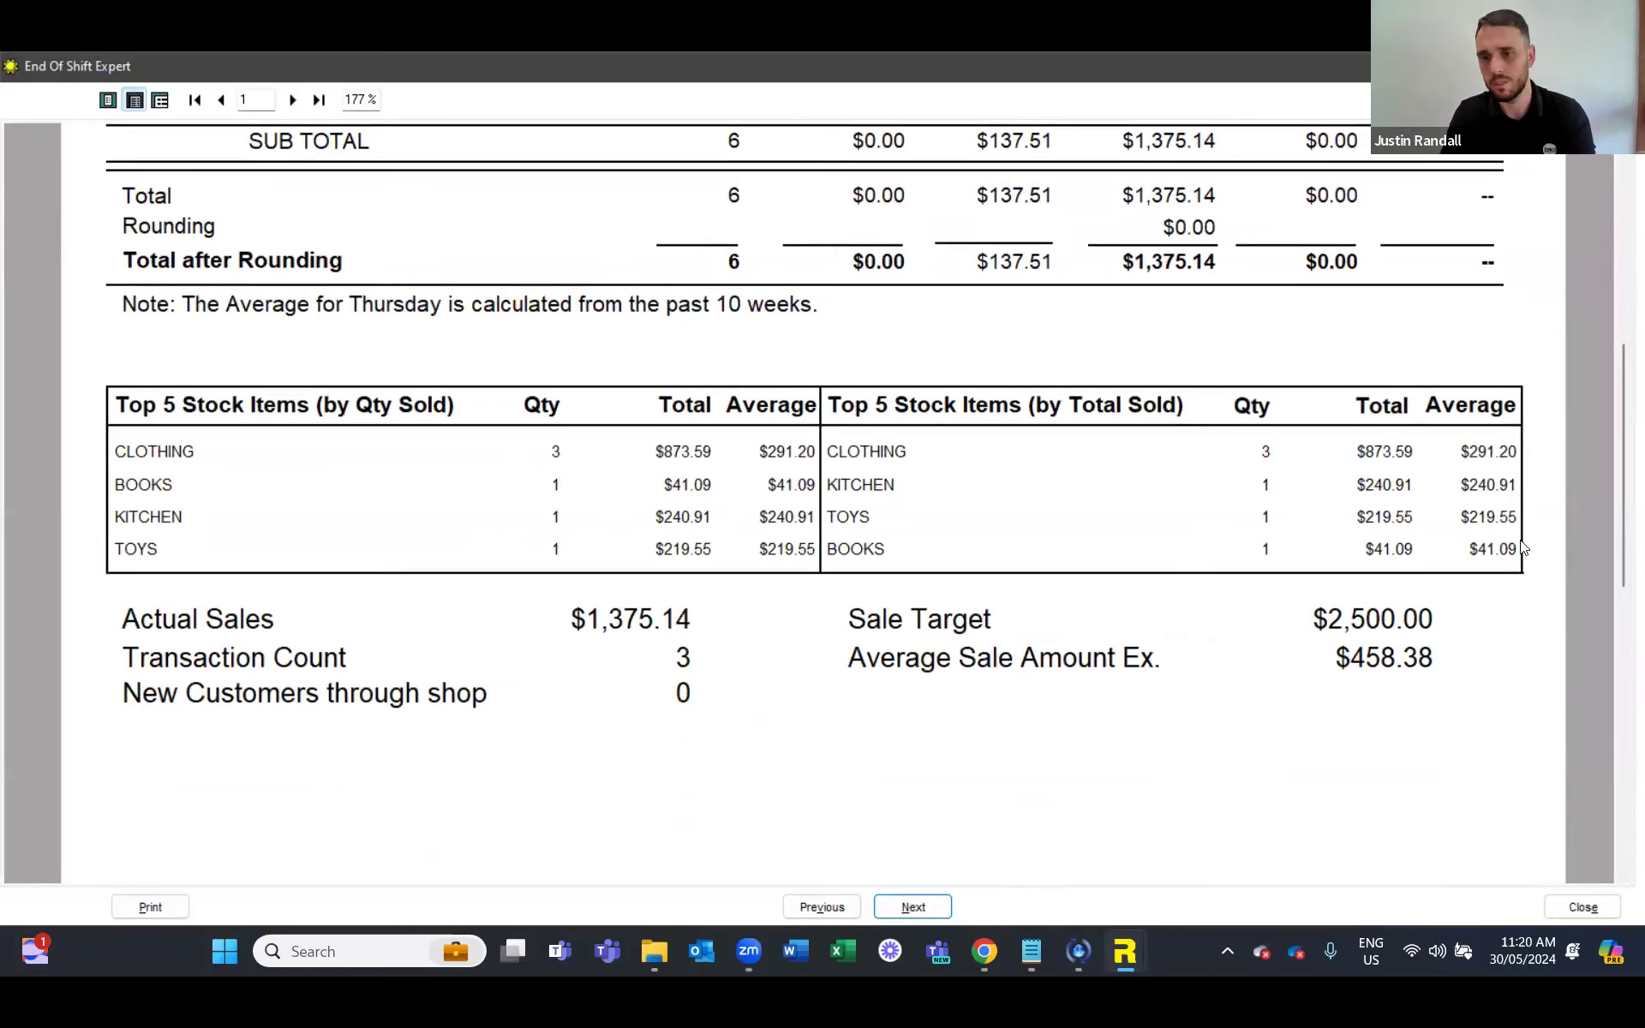
pyautogui.scroll(-1, 1619, 553)
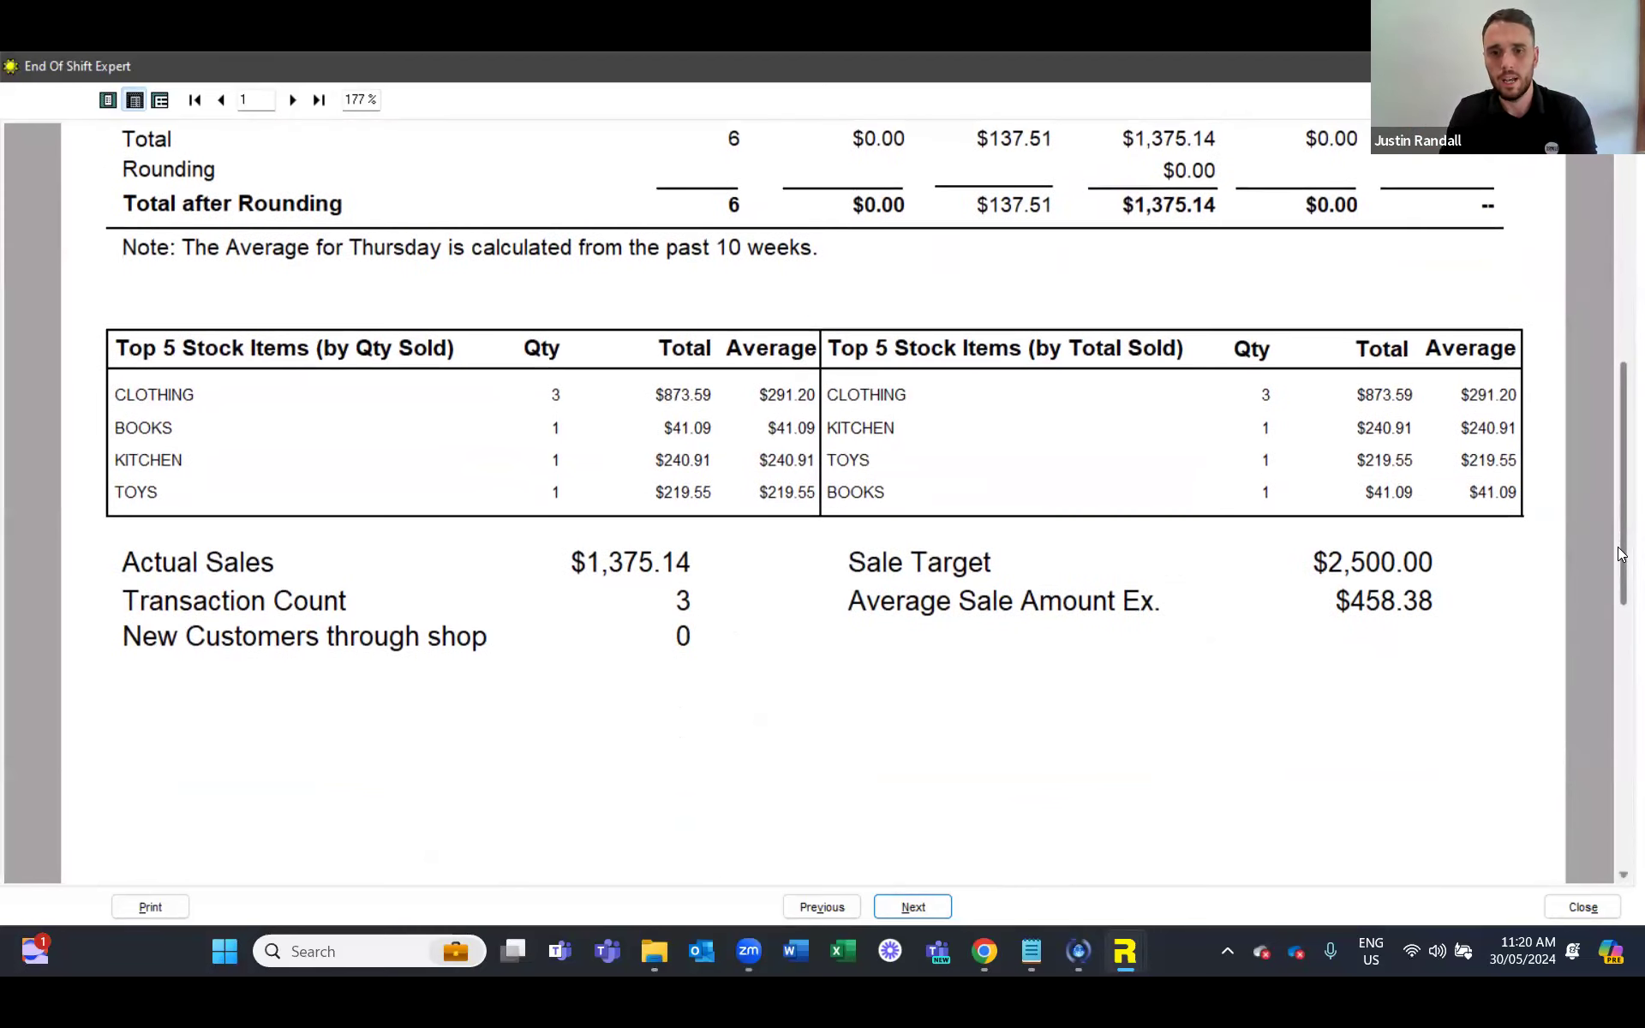
pyautogui.scroll(-3, 827, 685)
pyautogui.scroll(-1, 891, 746)
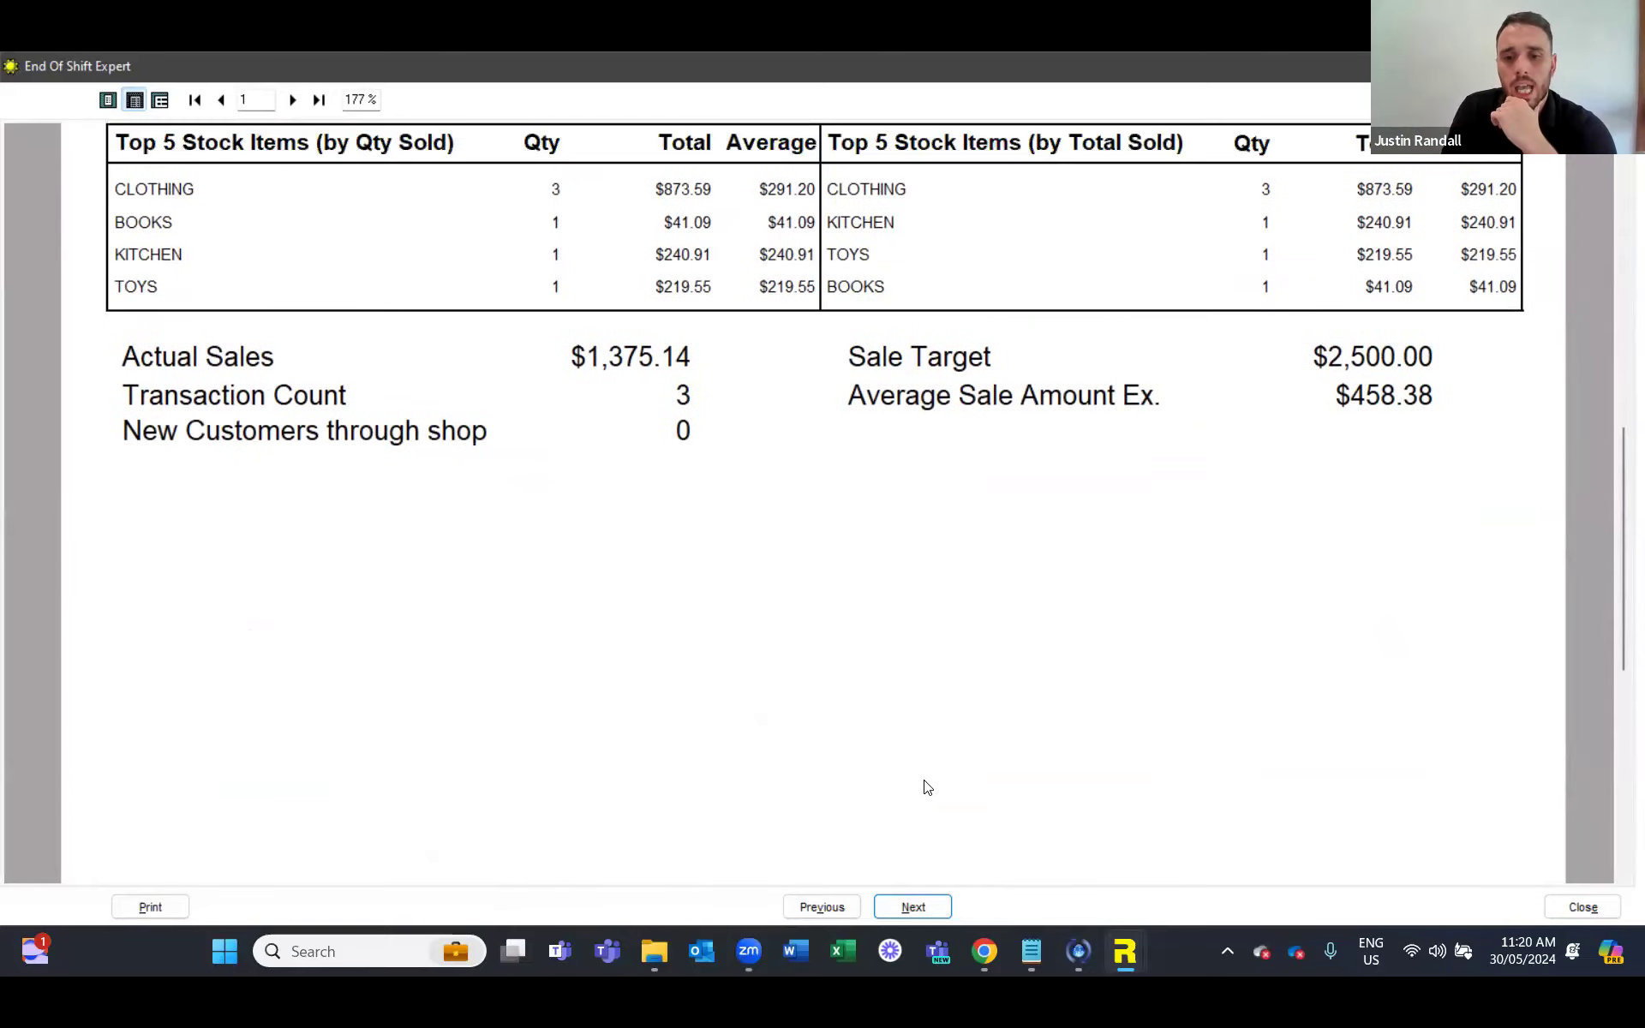
# Step: Enter the till count as 8 $100, 8 $50, 6 $20, 5 $10 and 2 $5 notes, leaving all coins at zero
pyautogui.click(919, 905)
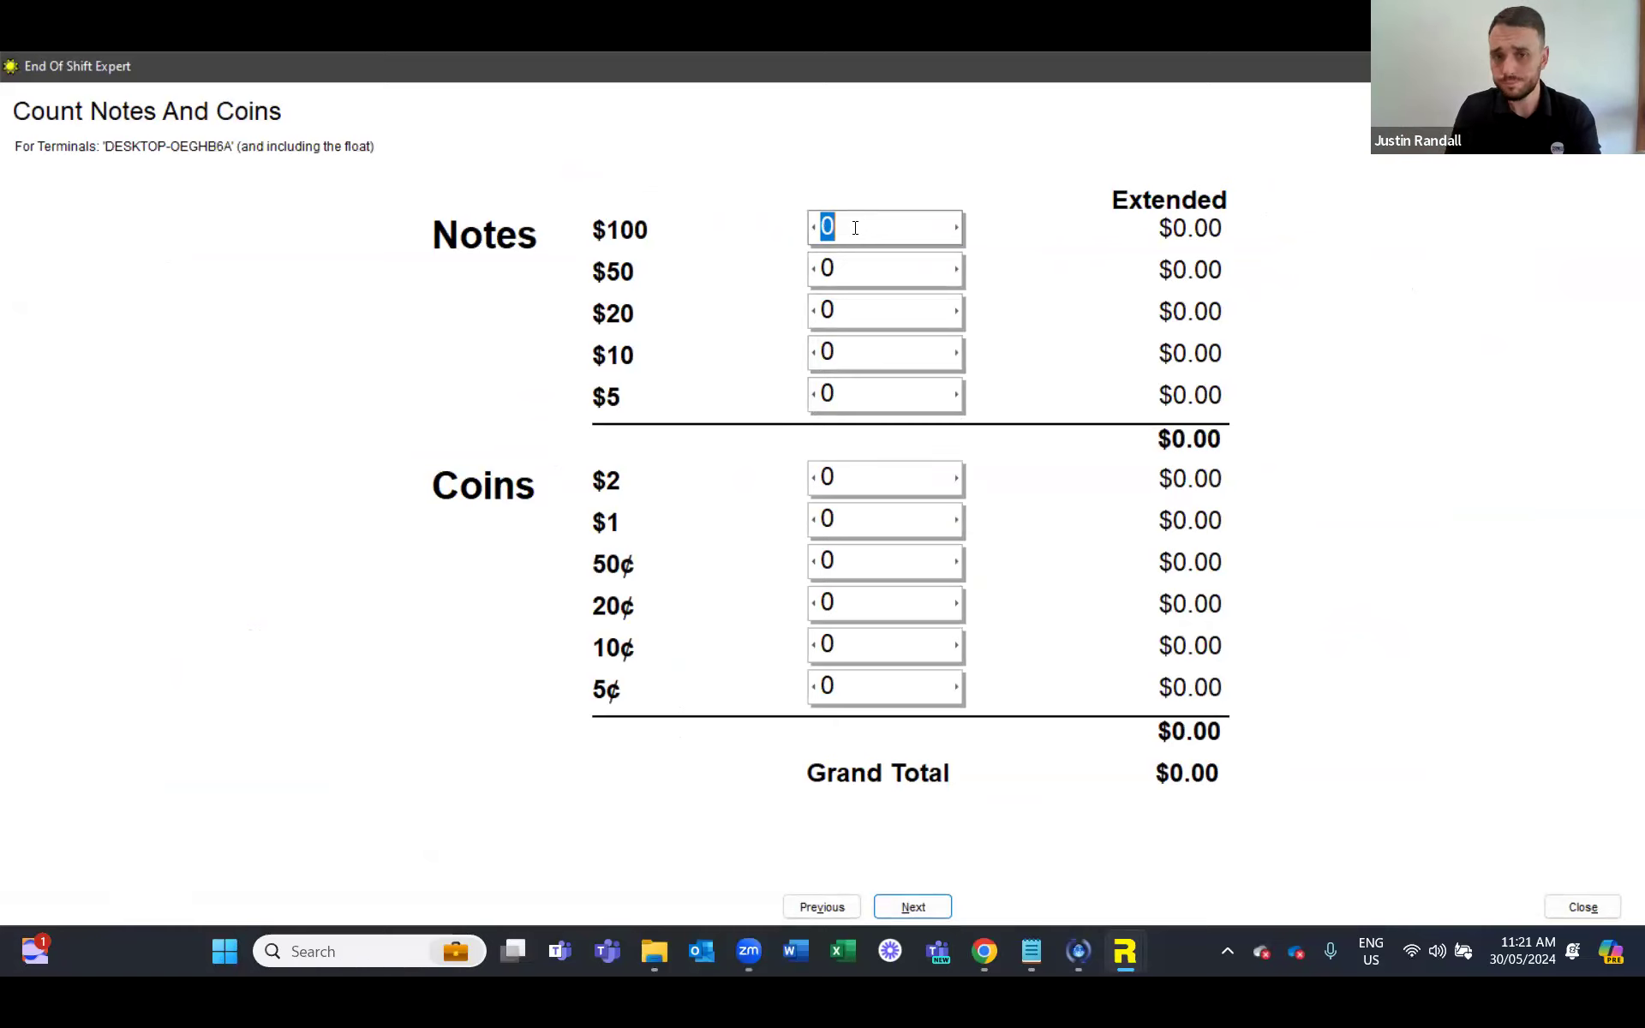
pyautogui.write('8')
pyautogui.press('Tab')
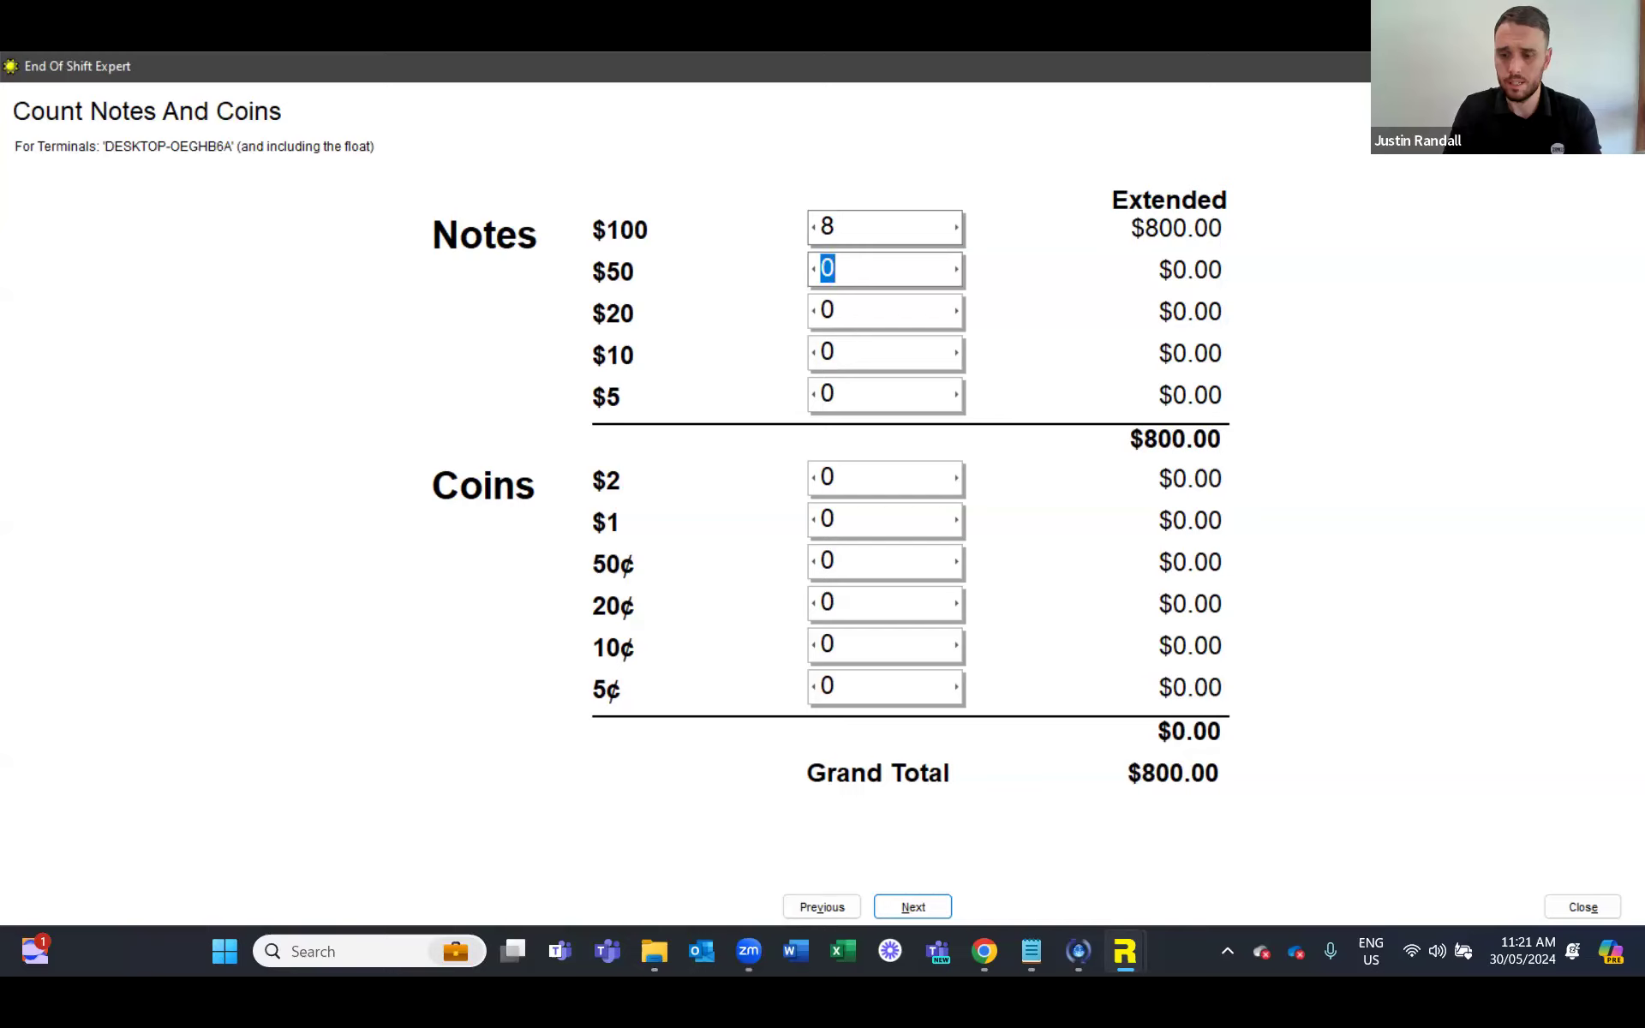
pyautogui.write('8')
pyautogui.press('Tab')
pyautogui.write('6')
pyautogui.press('Tab')
pyautogui.write('5')
pyautogui.press('Tab')
pyautogui.write('2')
pyautogui.press('Tab')
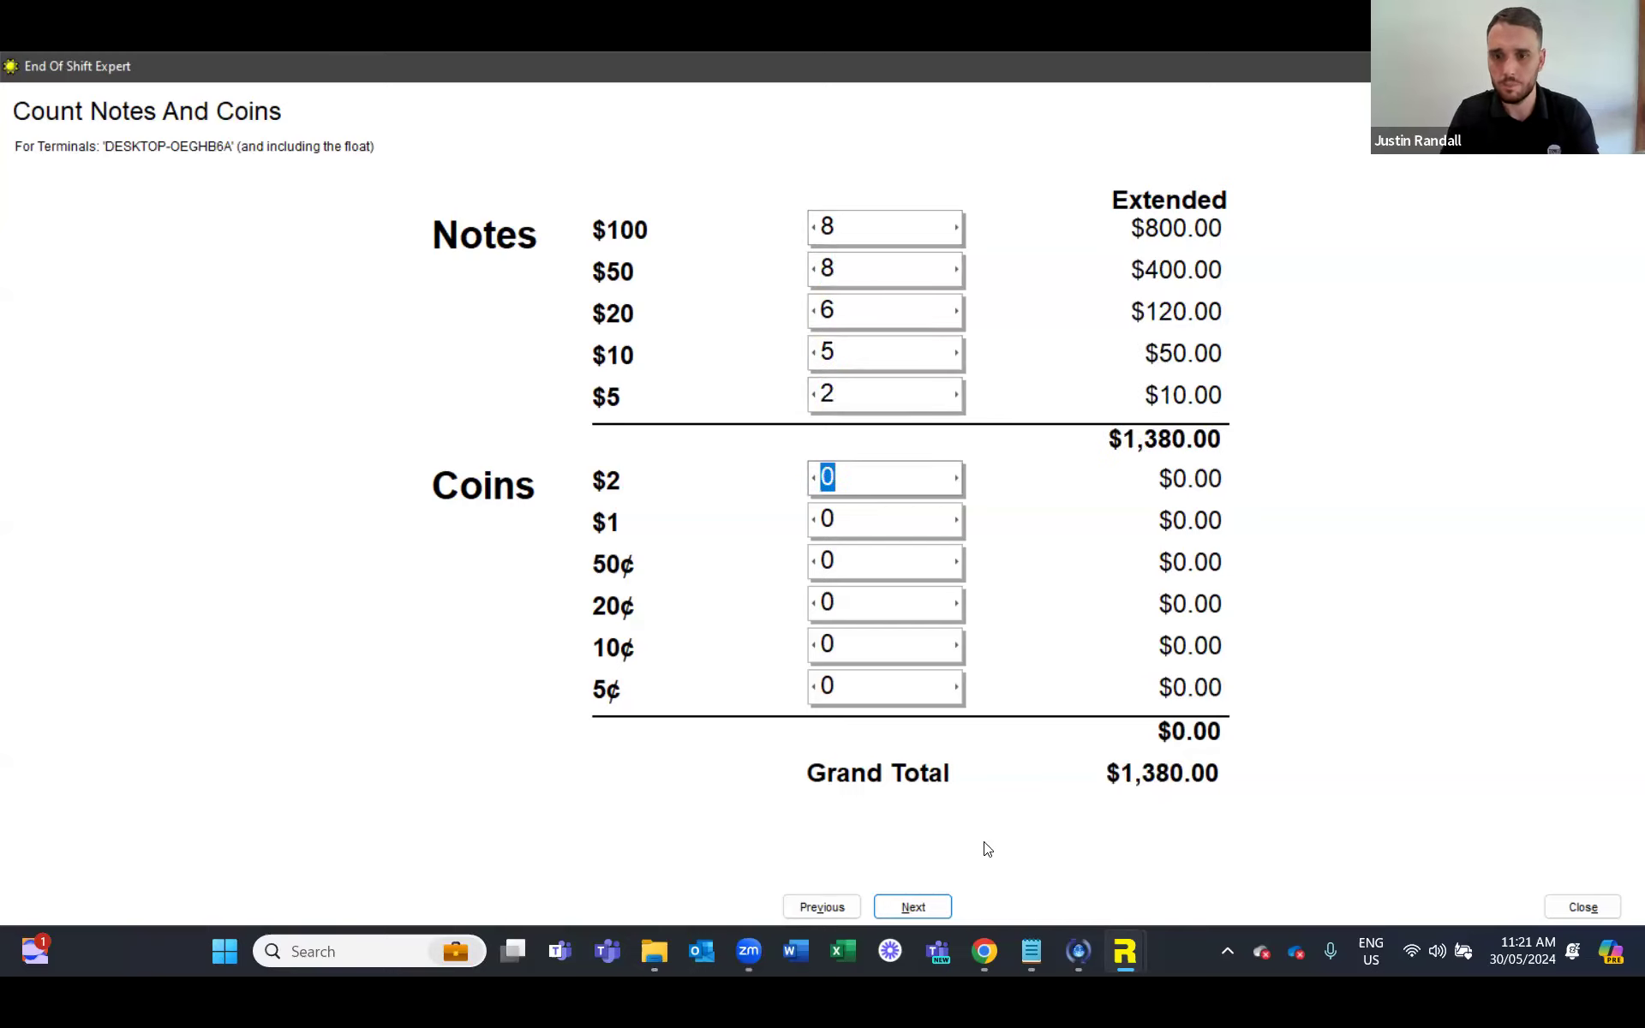
pyautogui.press('Tab')
pyautogui.press('Tab')
pyautogui.press('Tab')
pyautogui.press('Tab')
pyautogui.press('Tab')
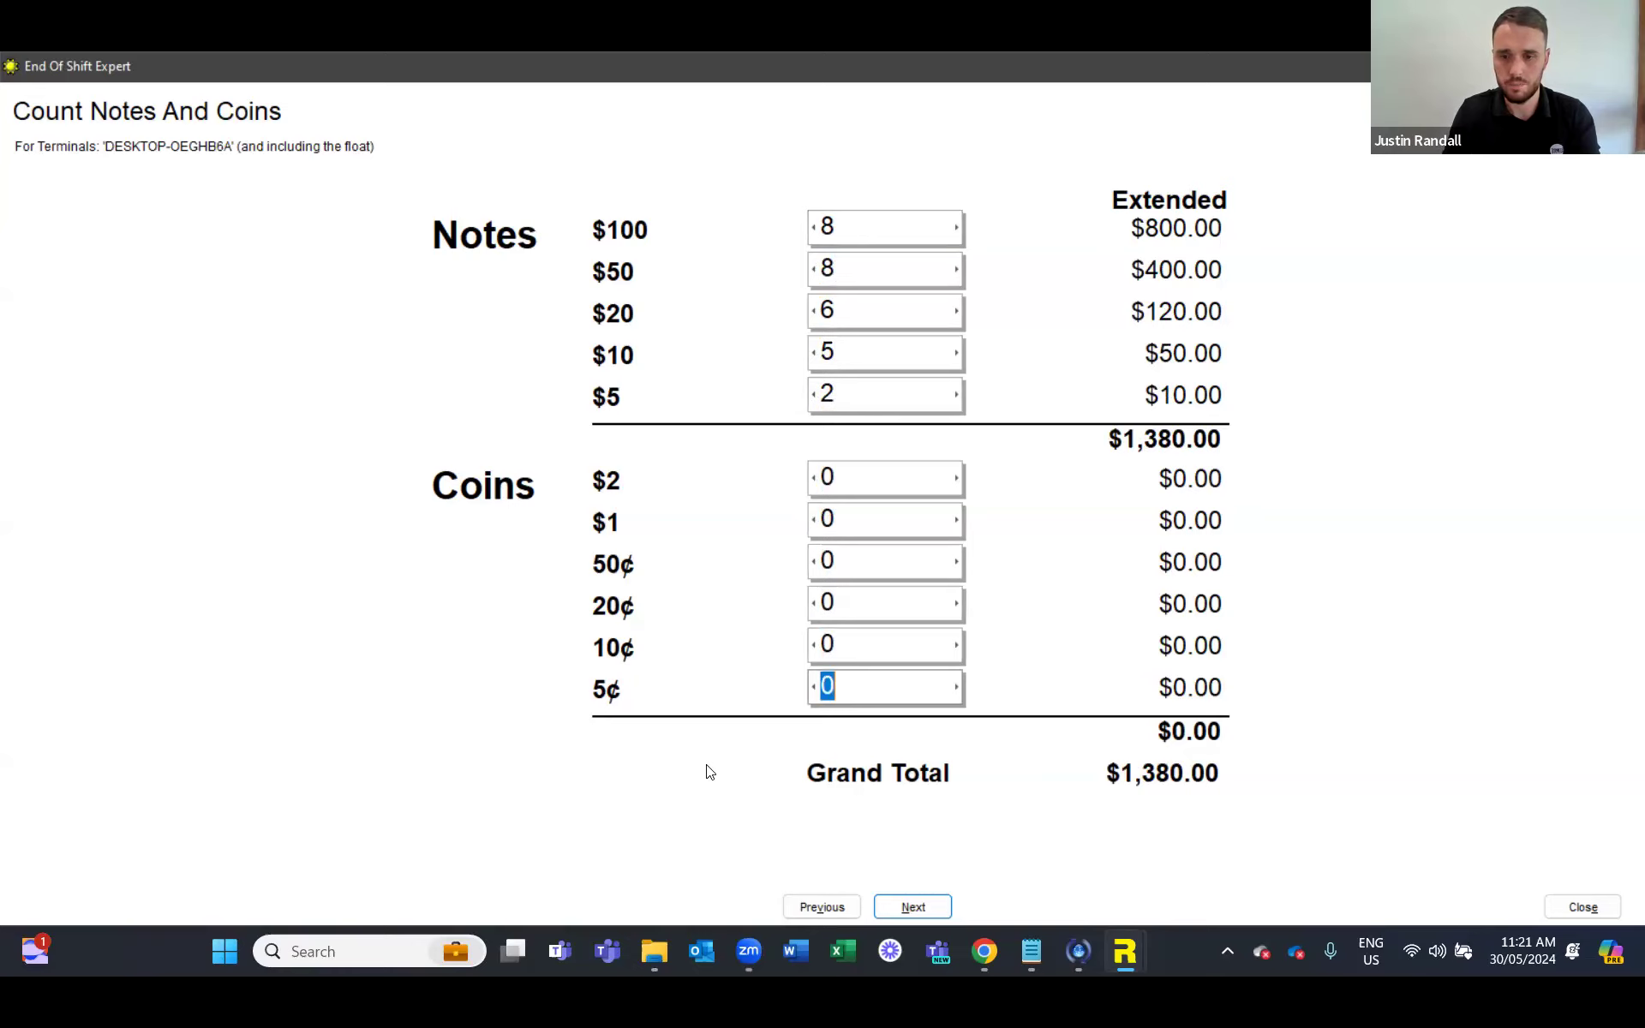
# Step: Review the Takings Reconciliation report, covering the cash, non-cash and accounts reconciliation sections
pyautogui.click(906, 901)
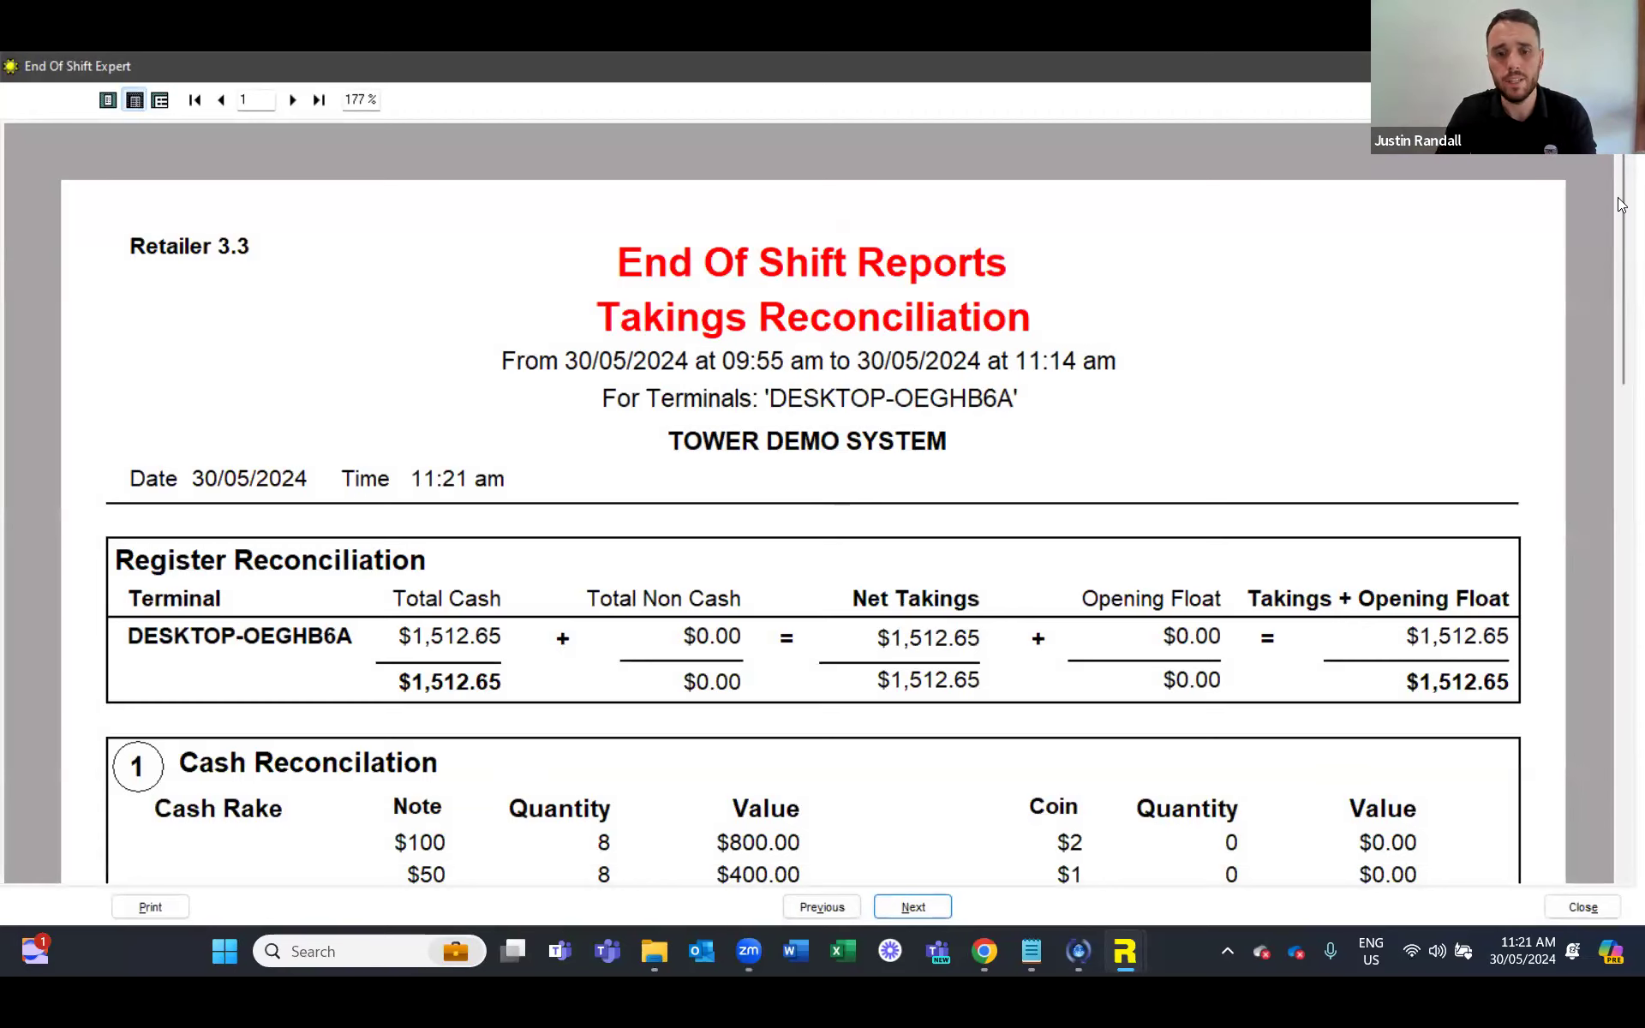
pyautogui.scroll(-5, 1620, 204)
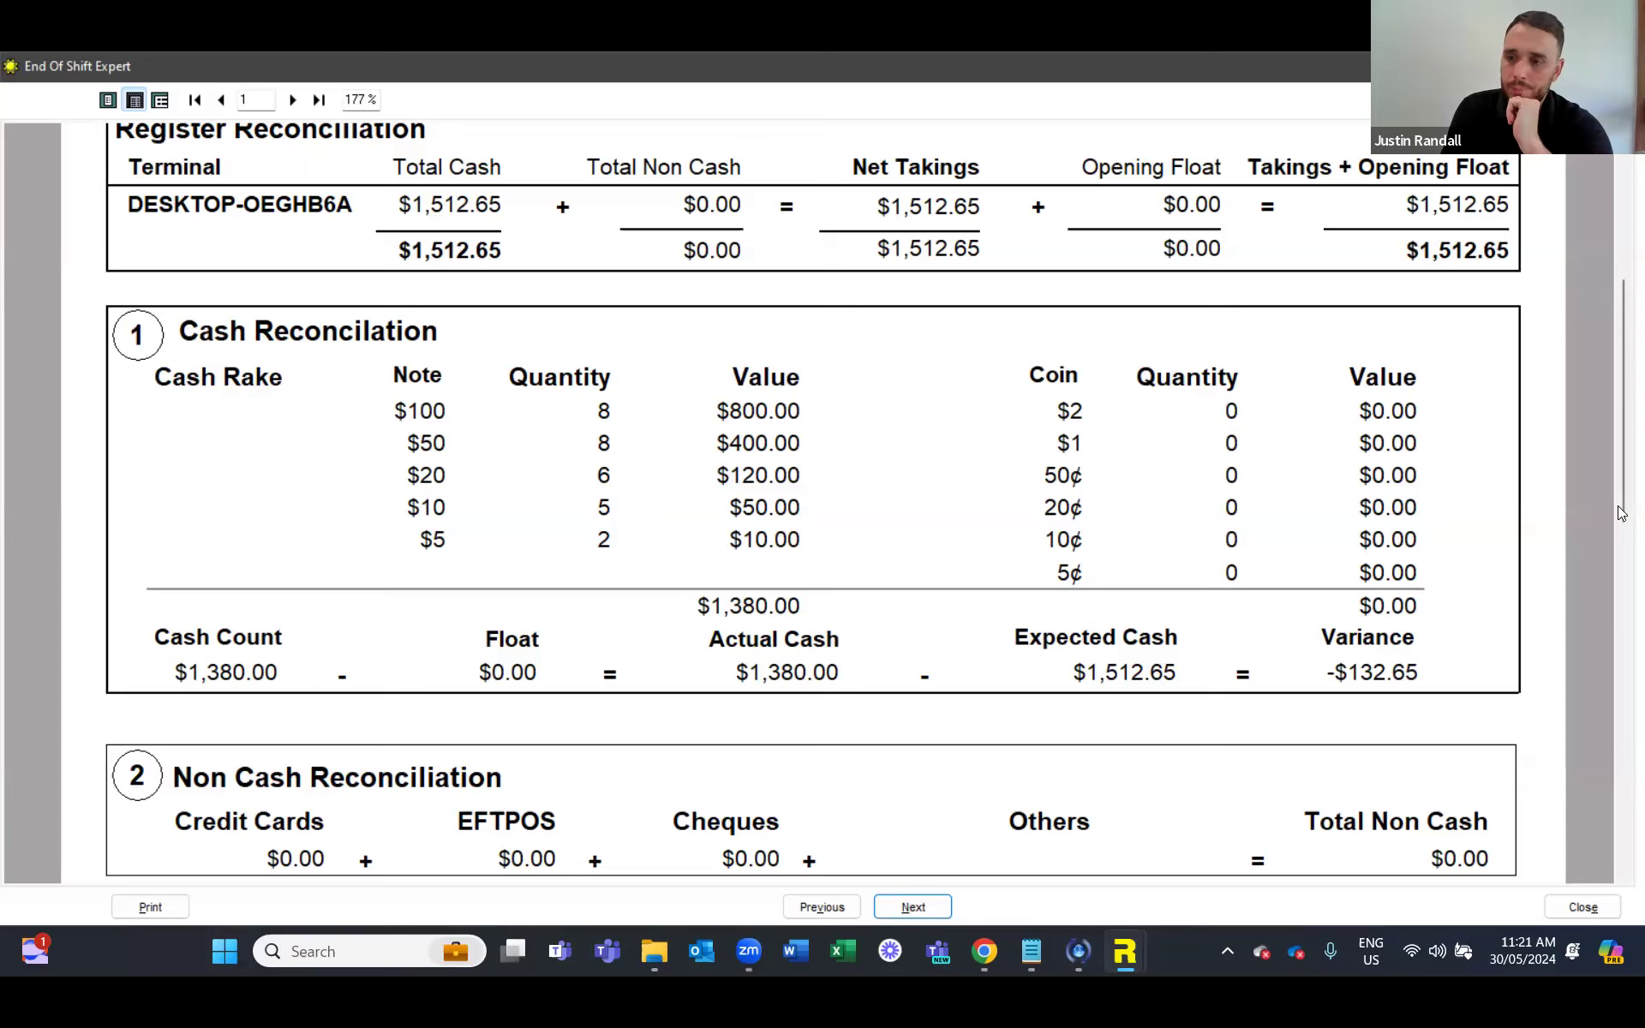
pyautogui.moveTo(1621, 510); pyautogui.dragTo(1622, 533)
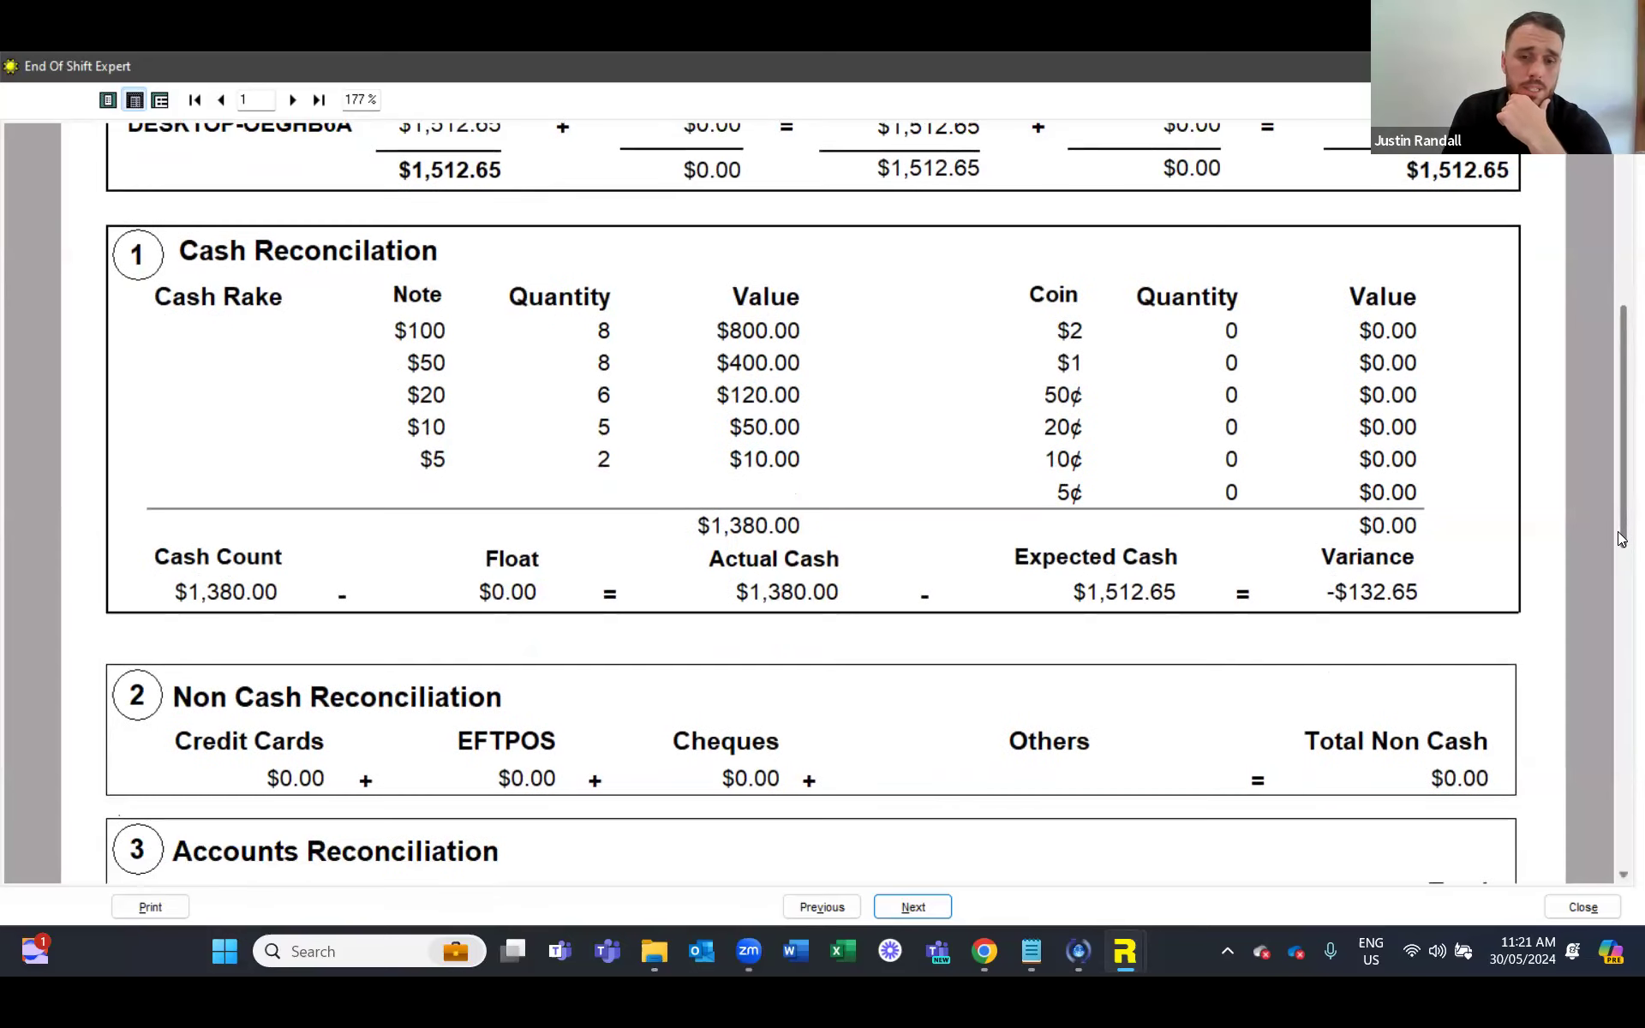
pyautogui.moveTo(1621, 539); pyautogui.dragTo(1621, 580)
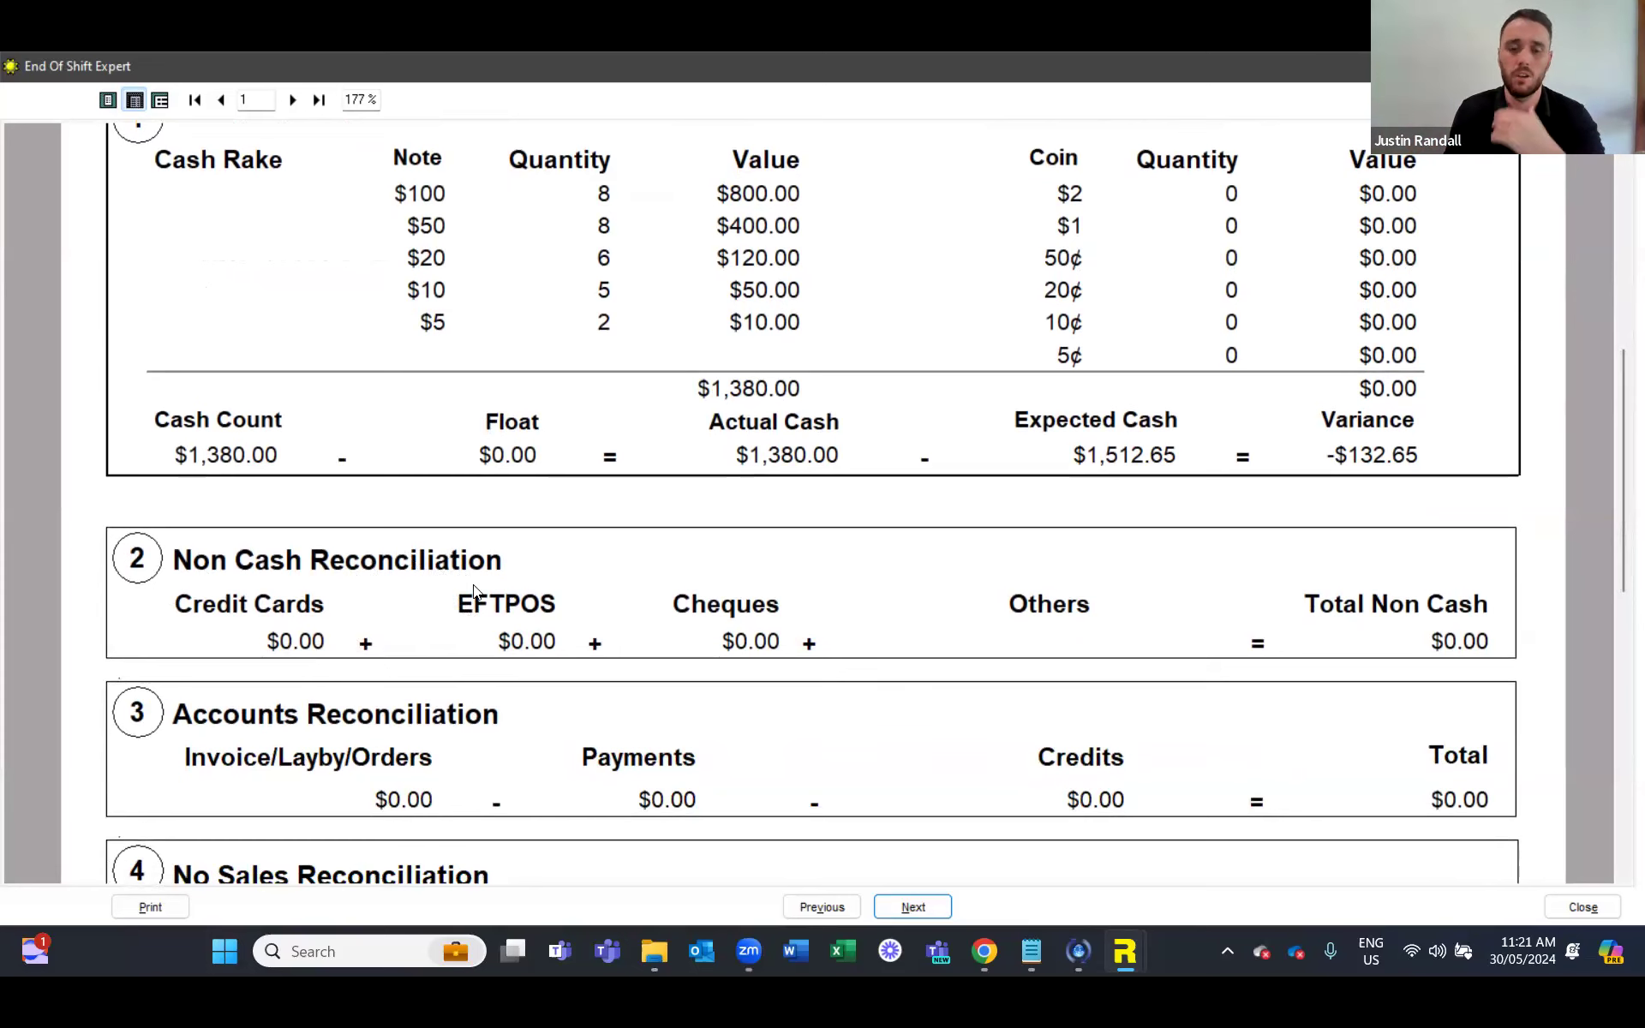
pyautogui.scroll(-3, 617, 686)
# Step: Return from the sales transfer stage to the cash count and set both the $100 and $50 notes to 9
pyautogui.click(938, 900)
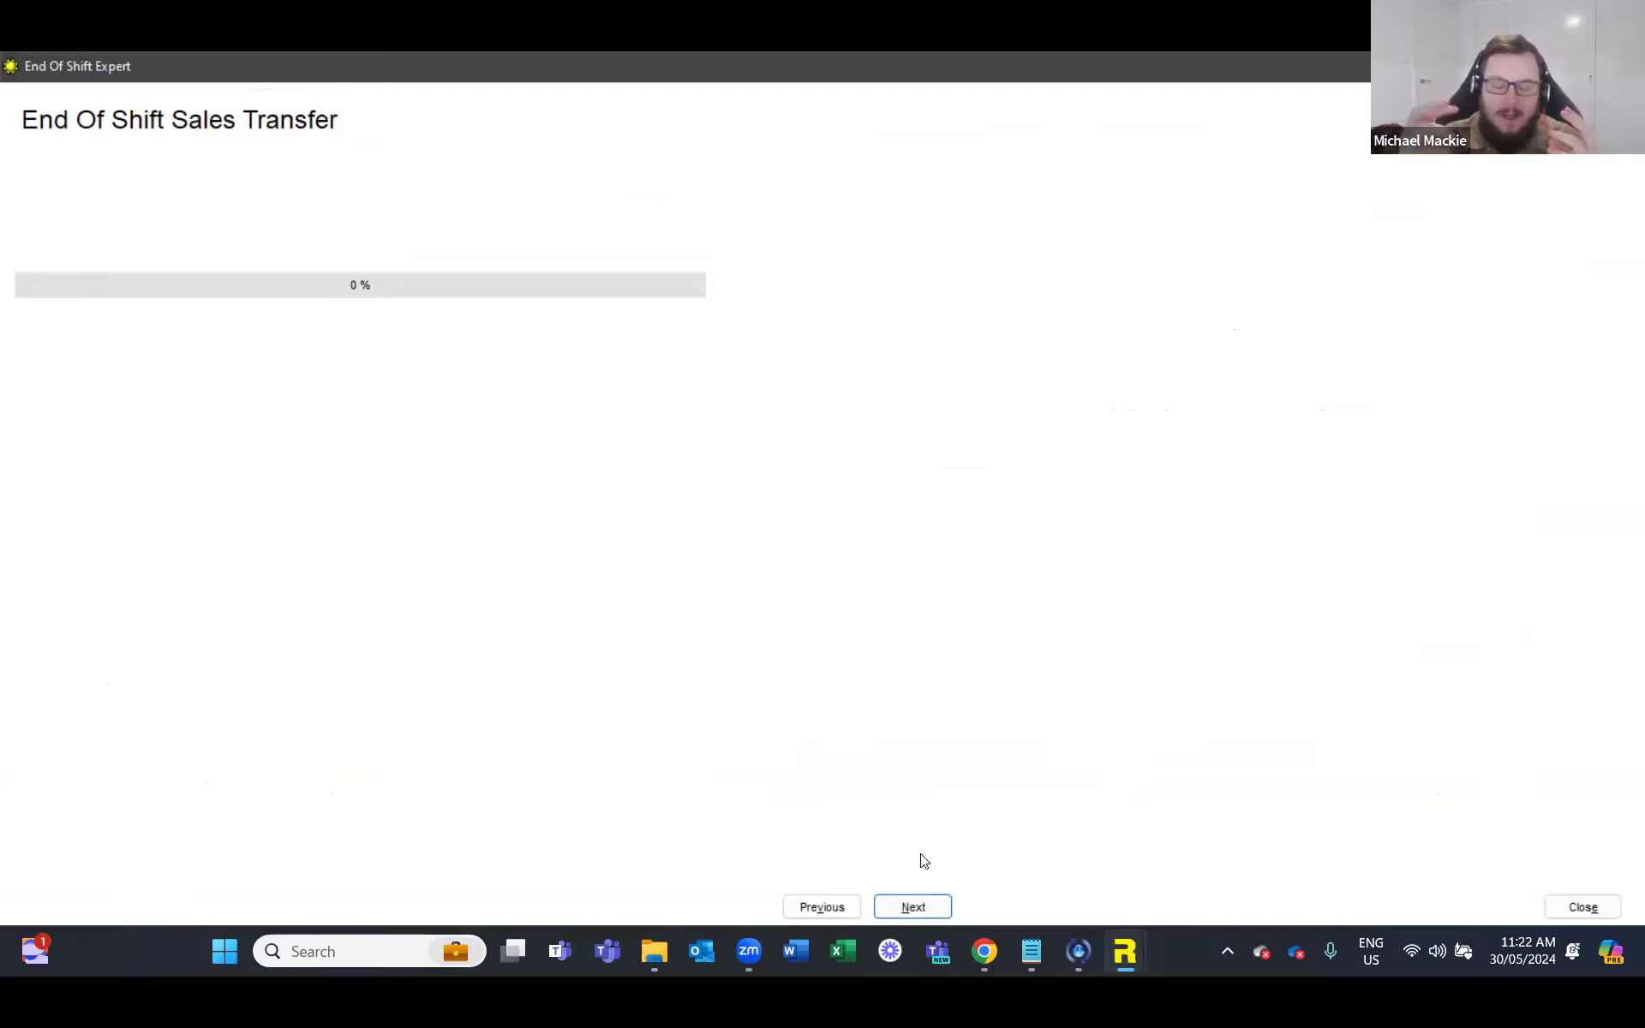
pyautogui.click(832, 901)
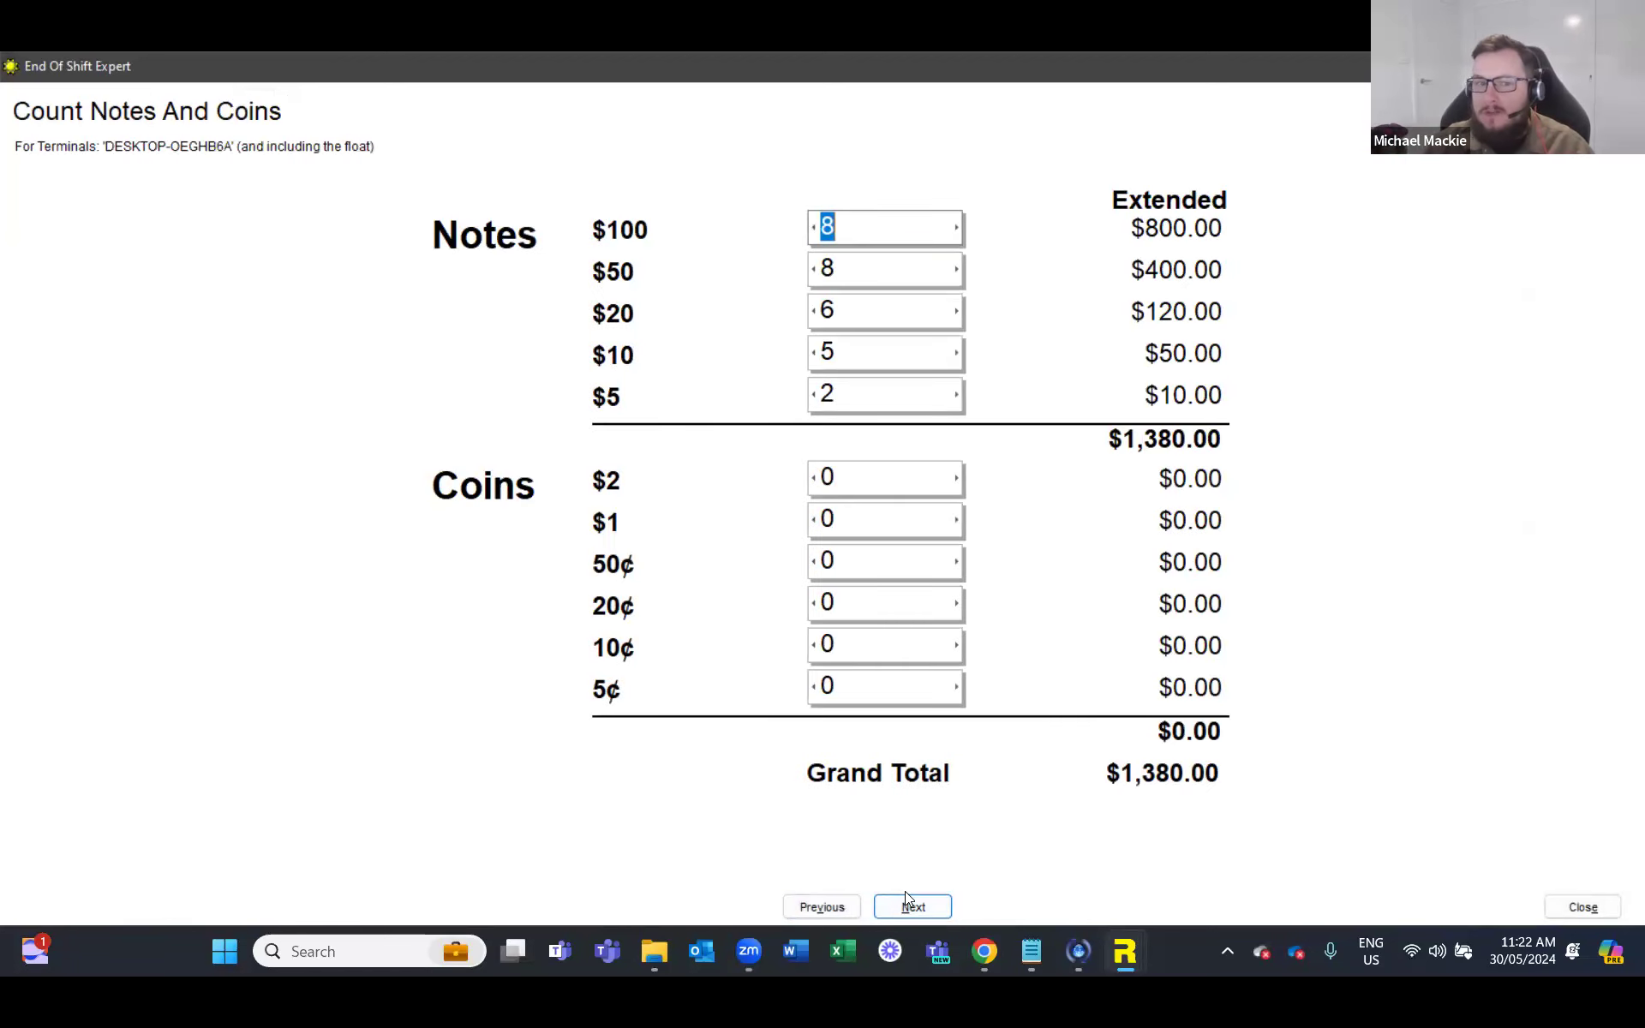
pyautogui.write('9')
pyautogui.press('Tab')
pyautogui.write('9')
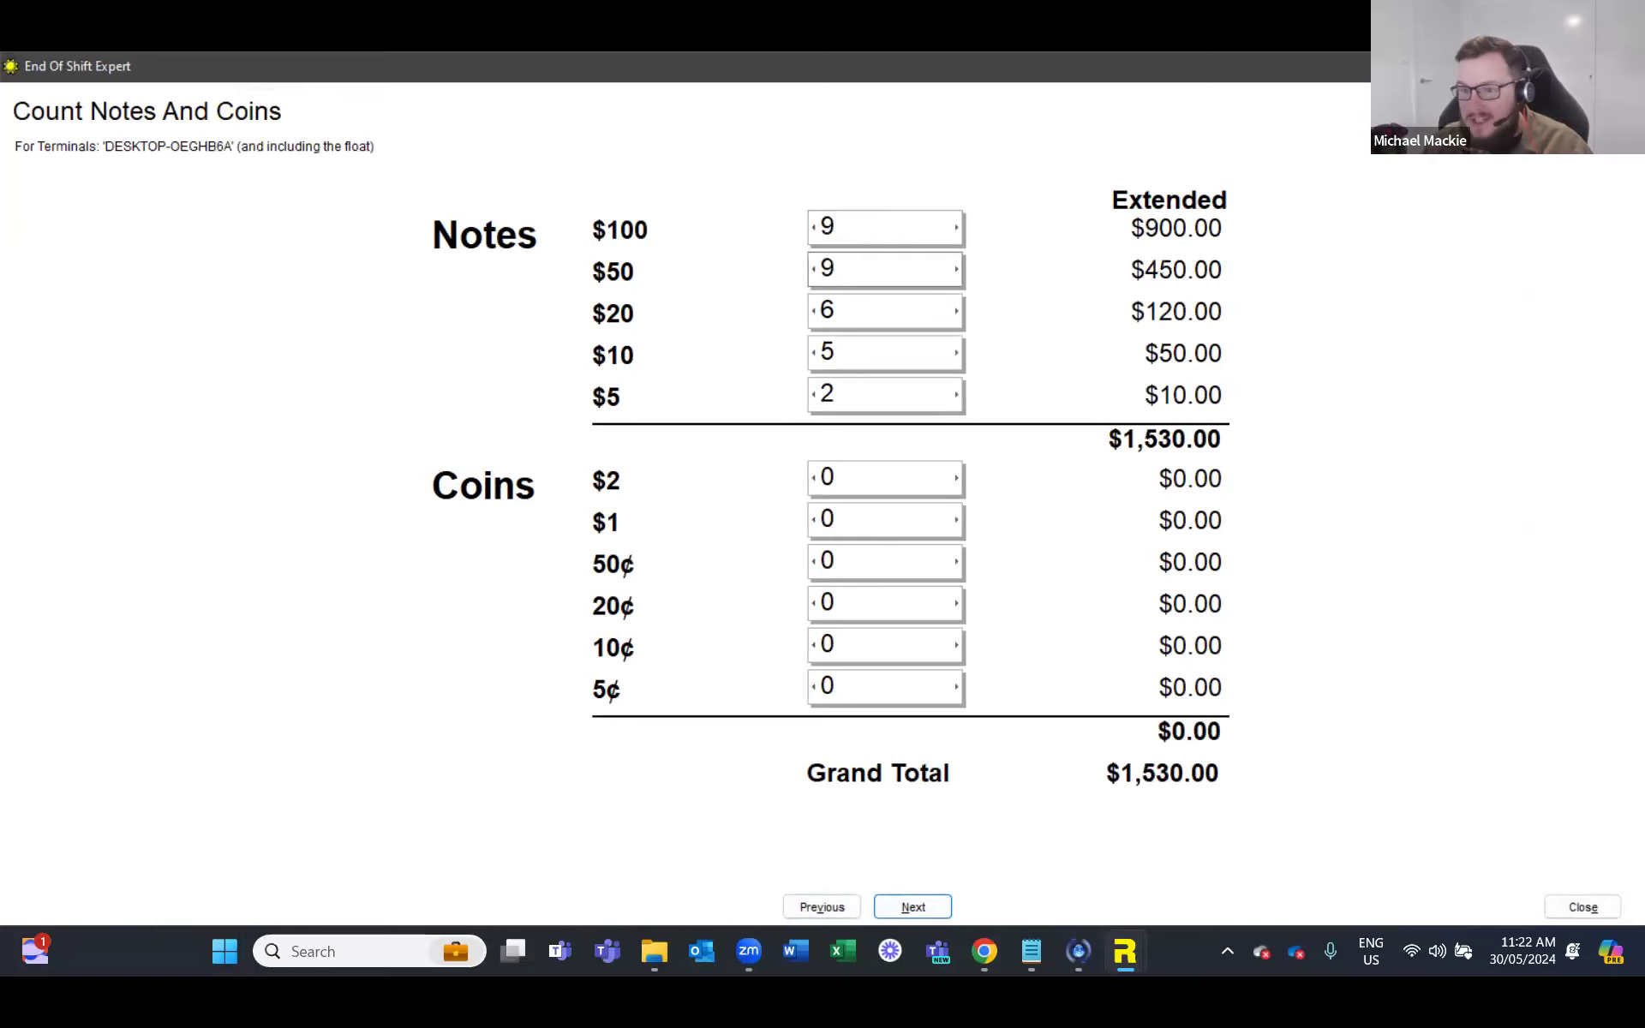
# Step: Check the cash variance in the regenerated Takings Reconciliation and close End of Shift without transferring the sales
pyautogui.click(911, 897)
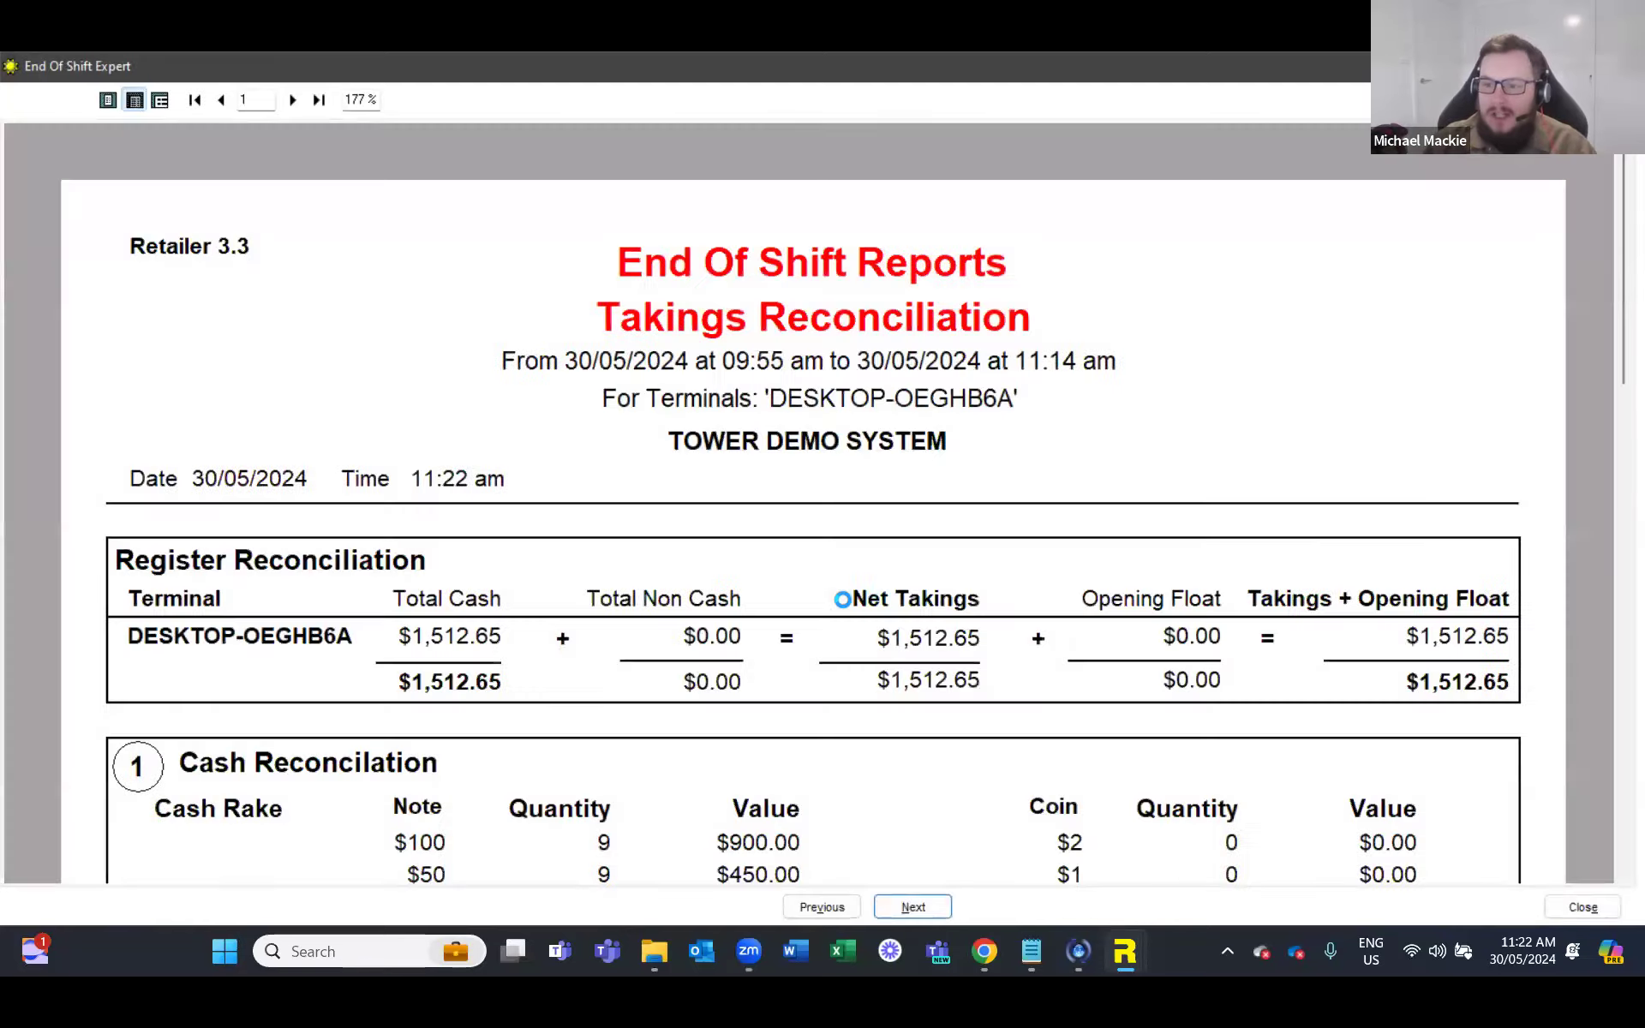
pyautogui.moveTo(1620, 200); pyautogui.dragTo(1618, 280)
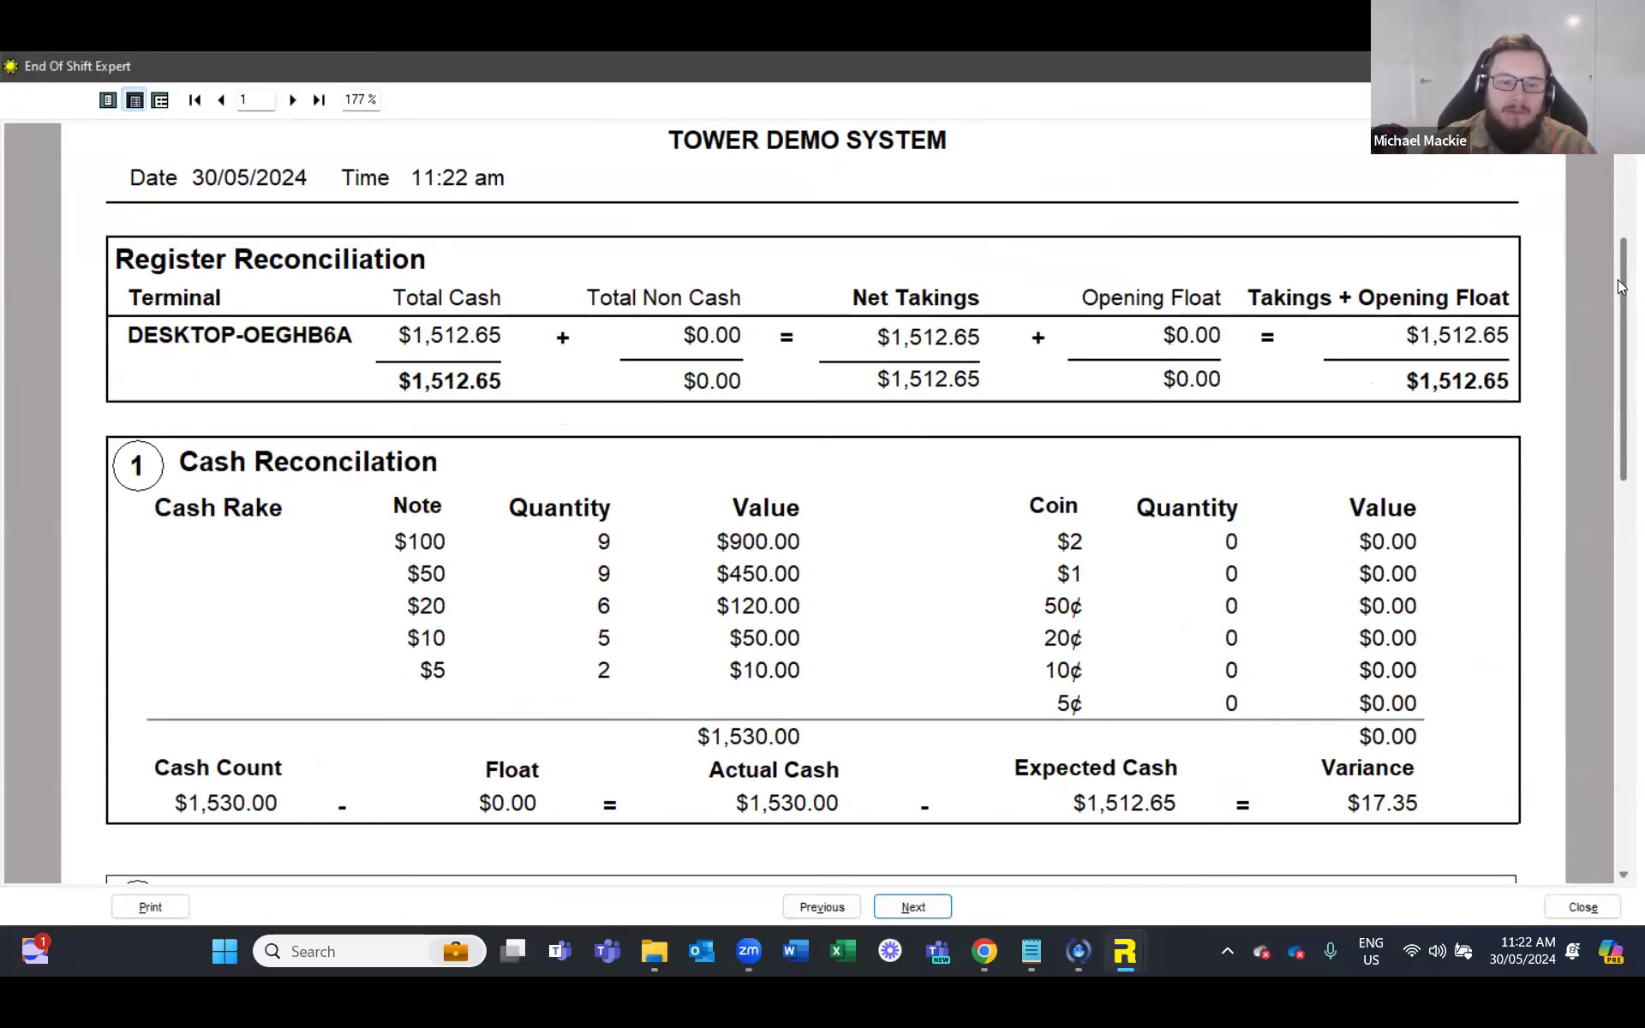
pyautogui.moveTo(1618, 279); pyautogui.dragTo(1611, 174)
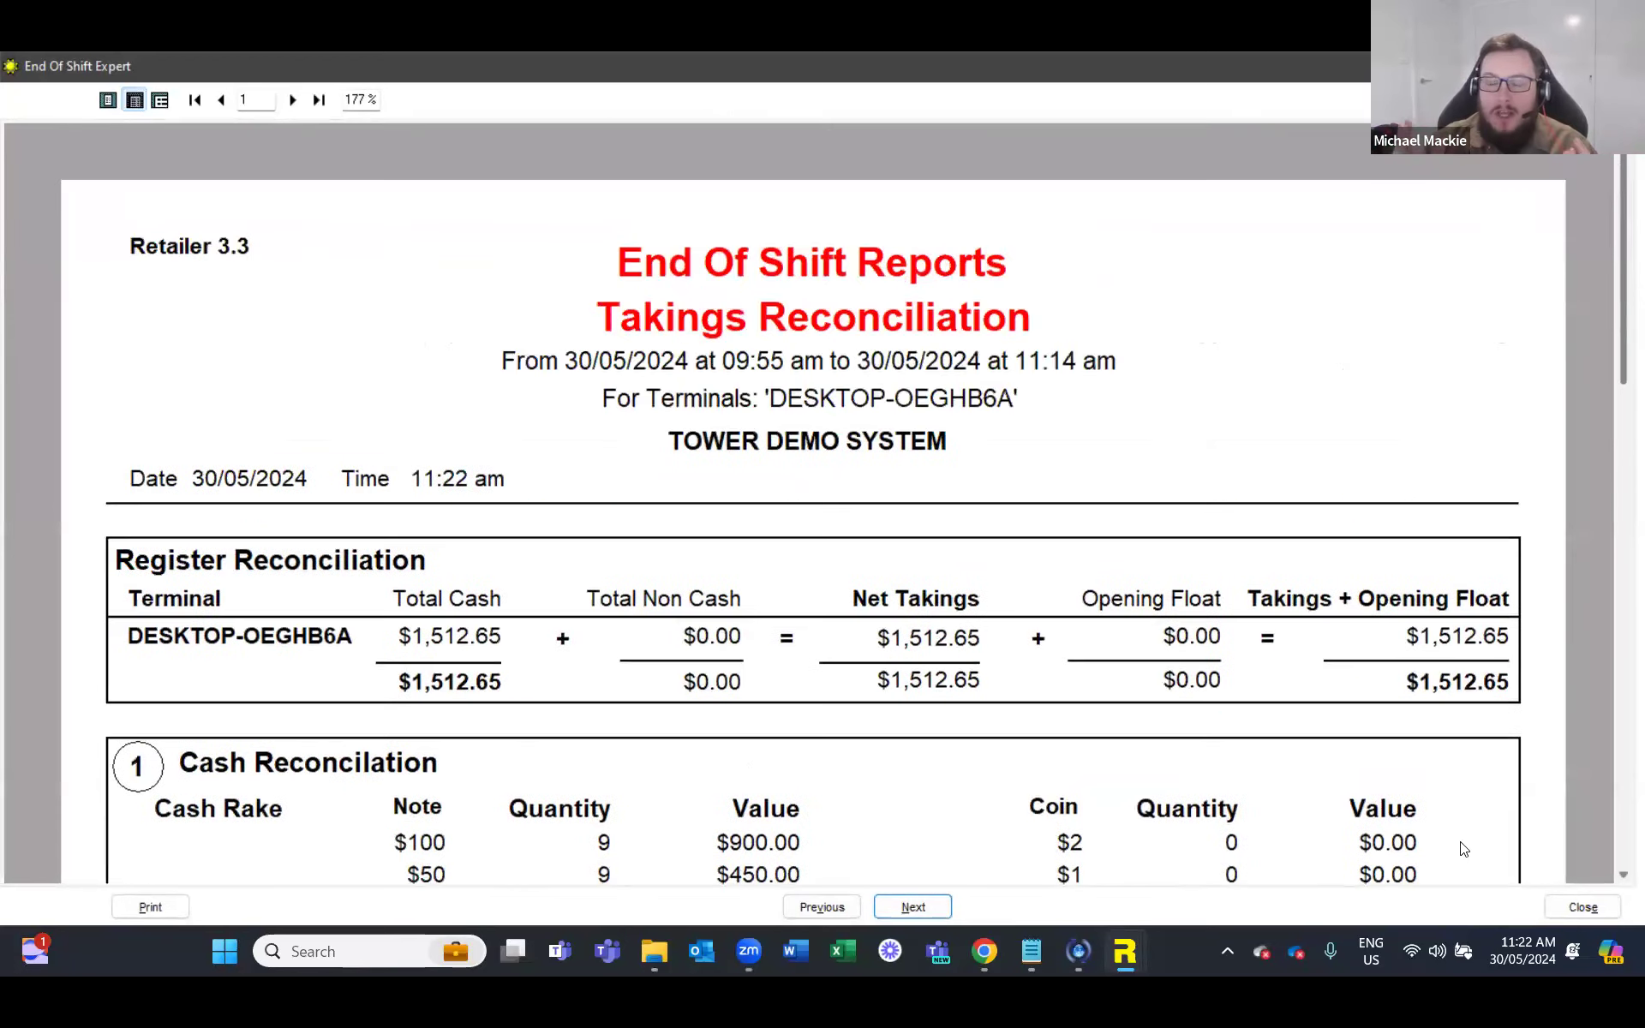
pyautogui.click(1584, 907)
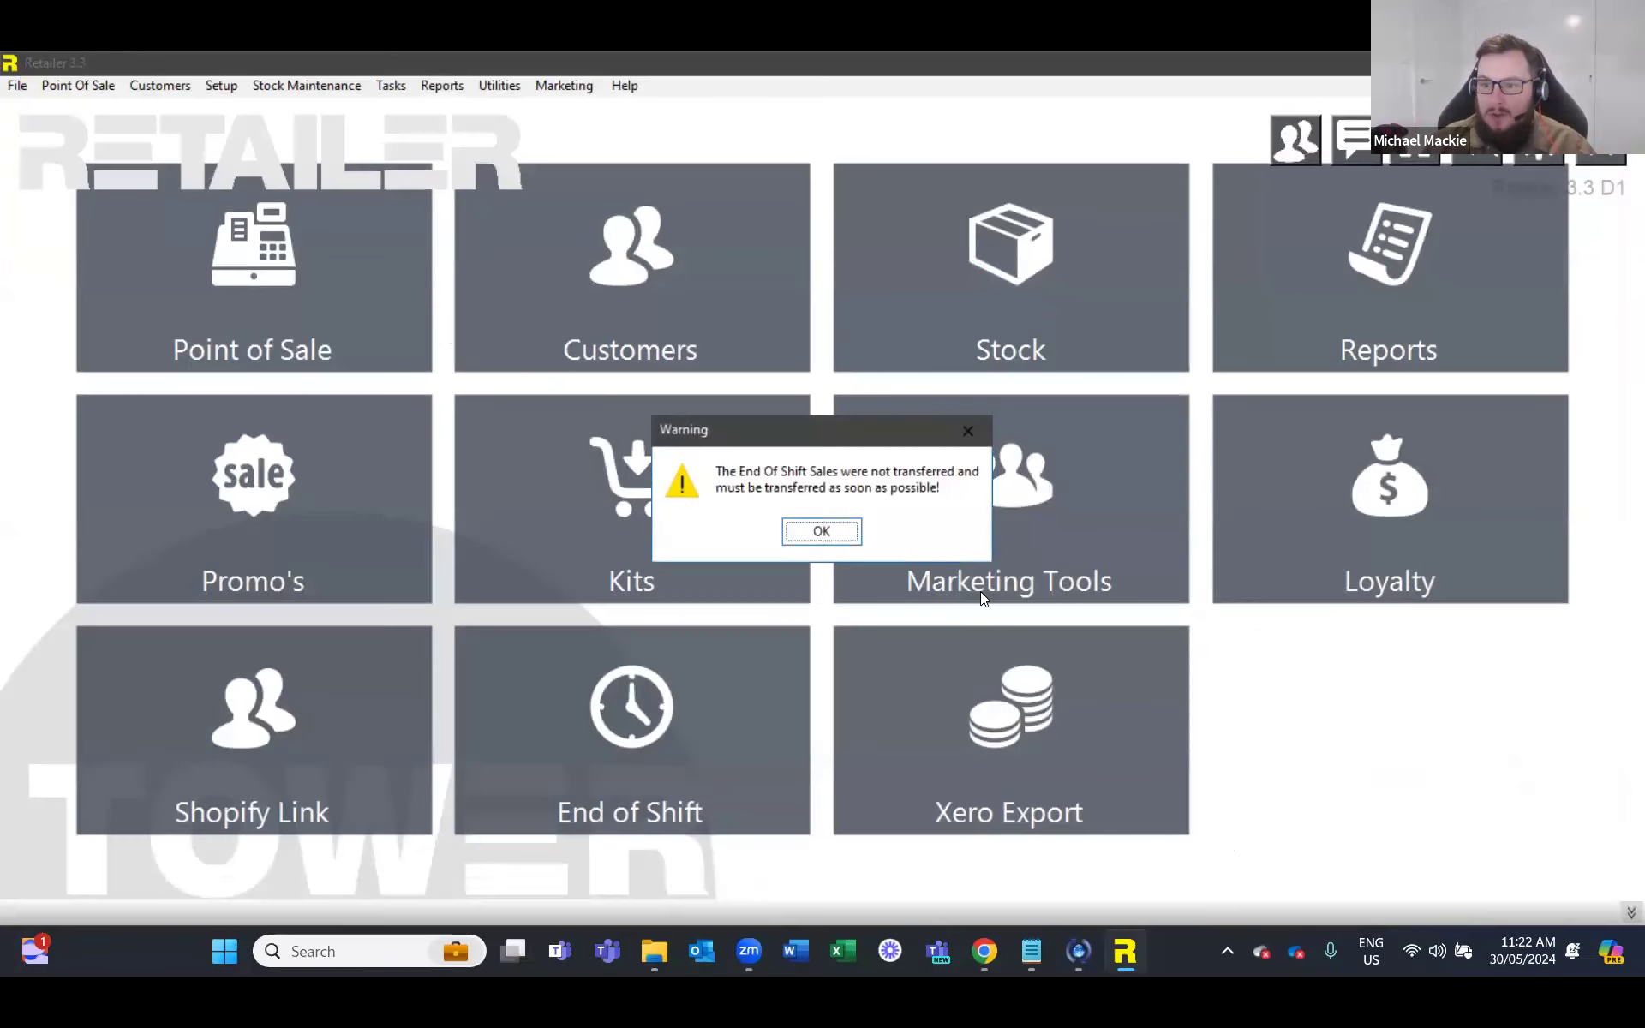
pyautogui.click(821, 531)
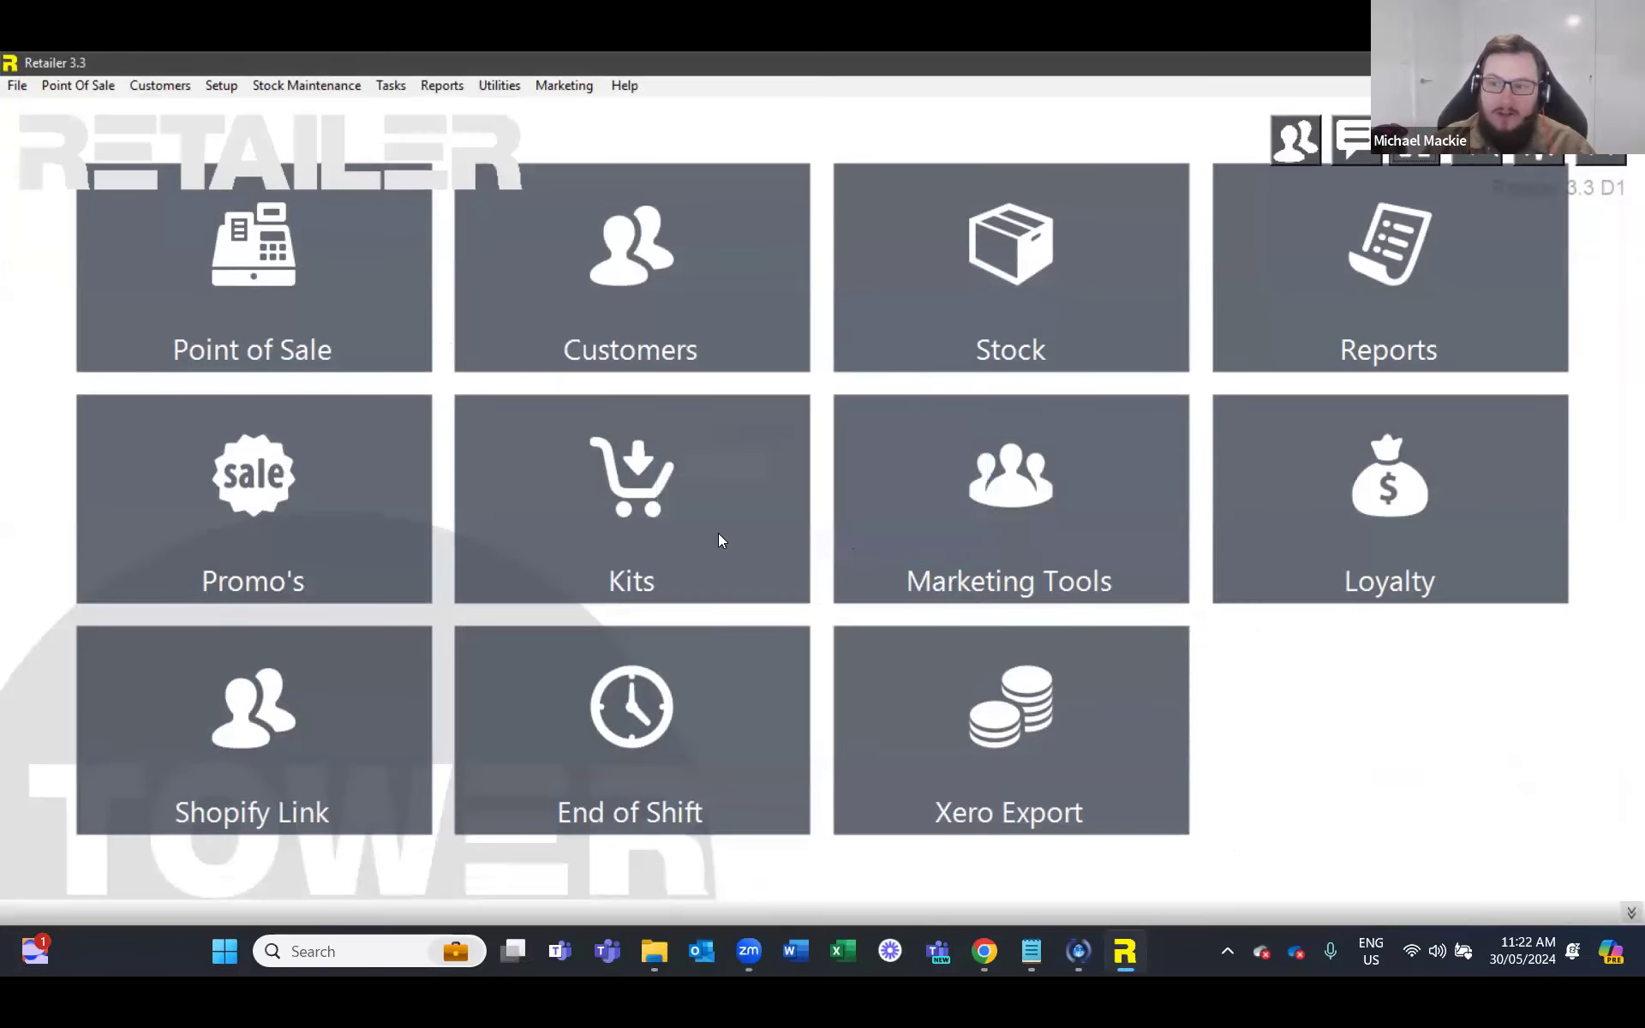
# Step: Reopen End of Shift to examine the terminal setup's options and reports to produce, and close it without transferring sales
pyautogui.click(623, 701)
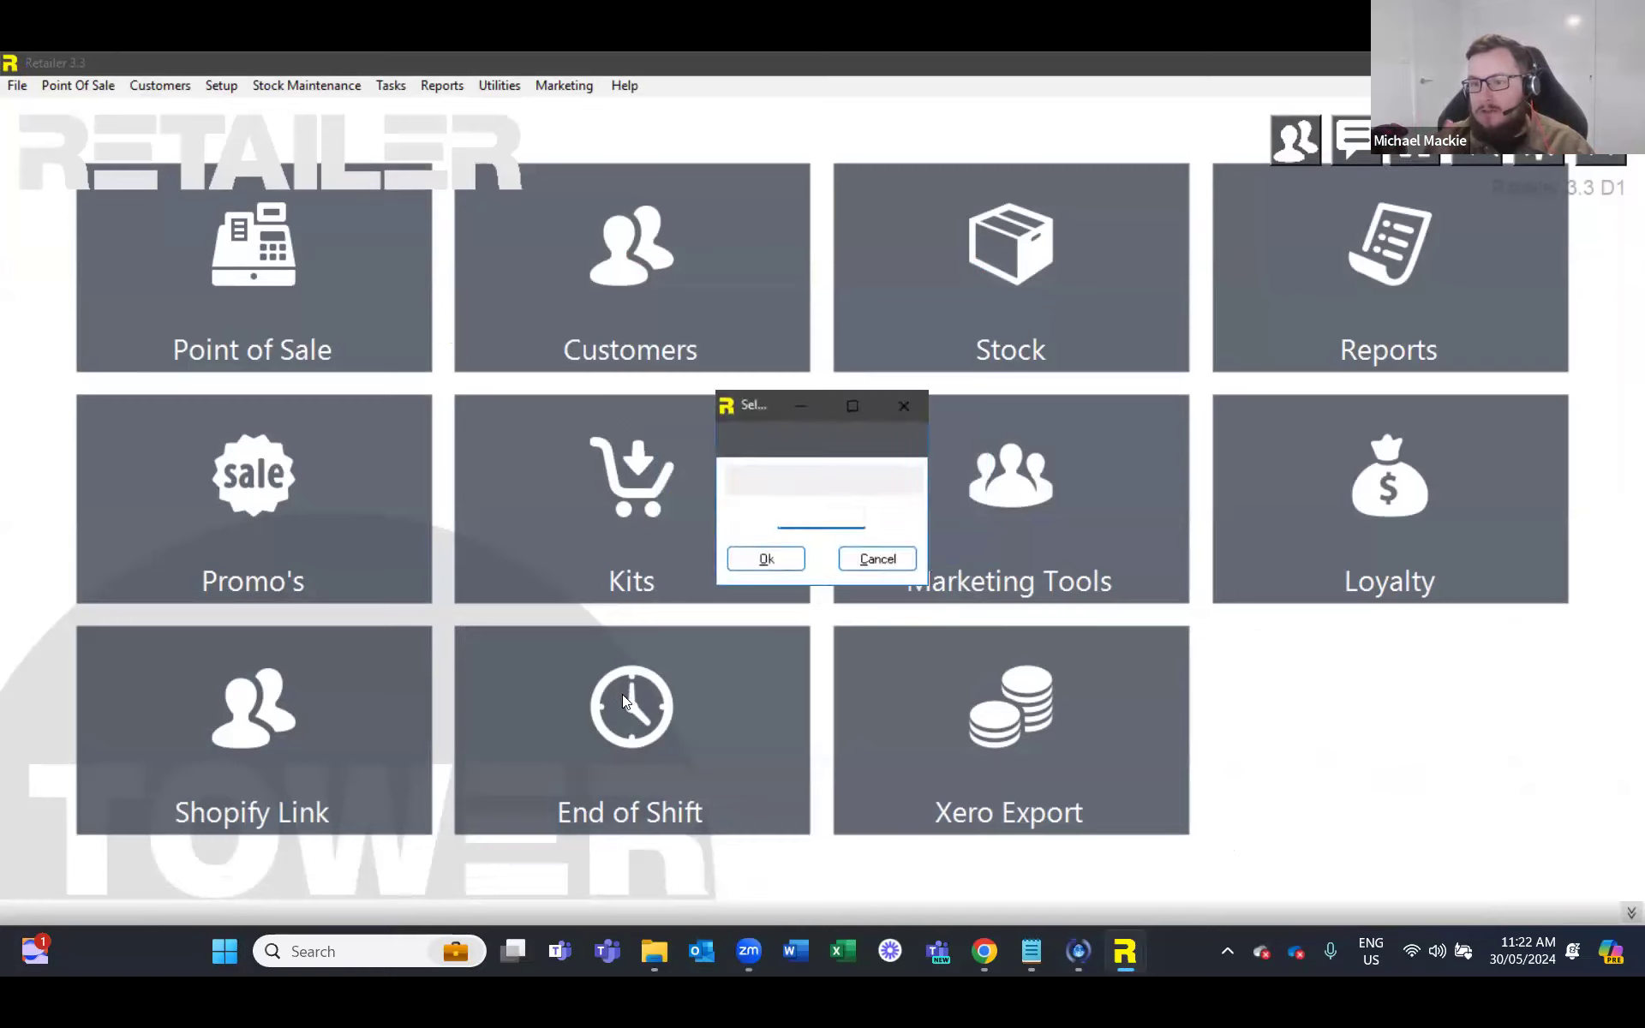
pyautogui.press('Return')
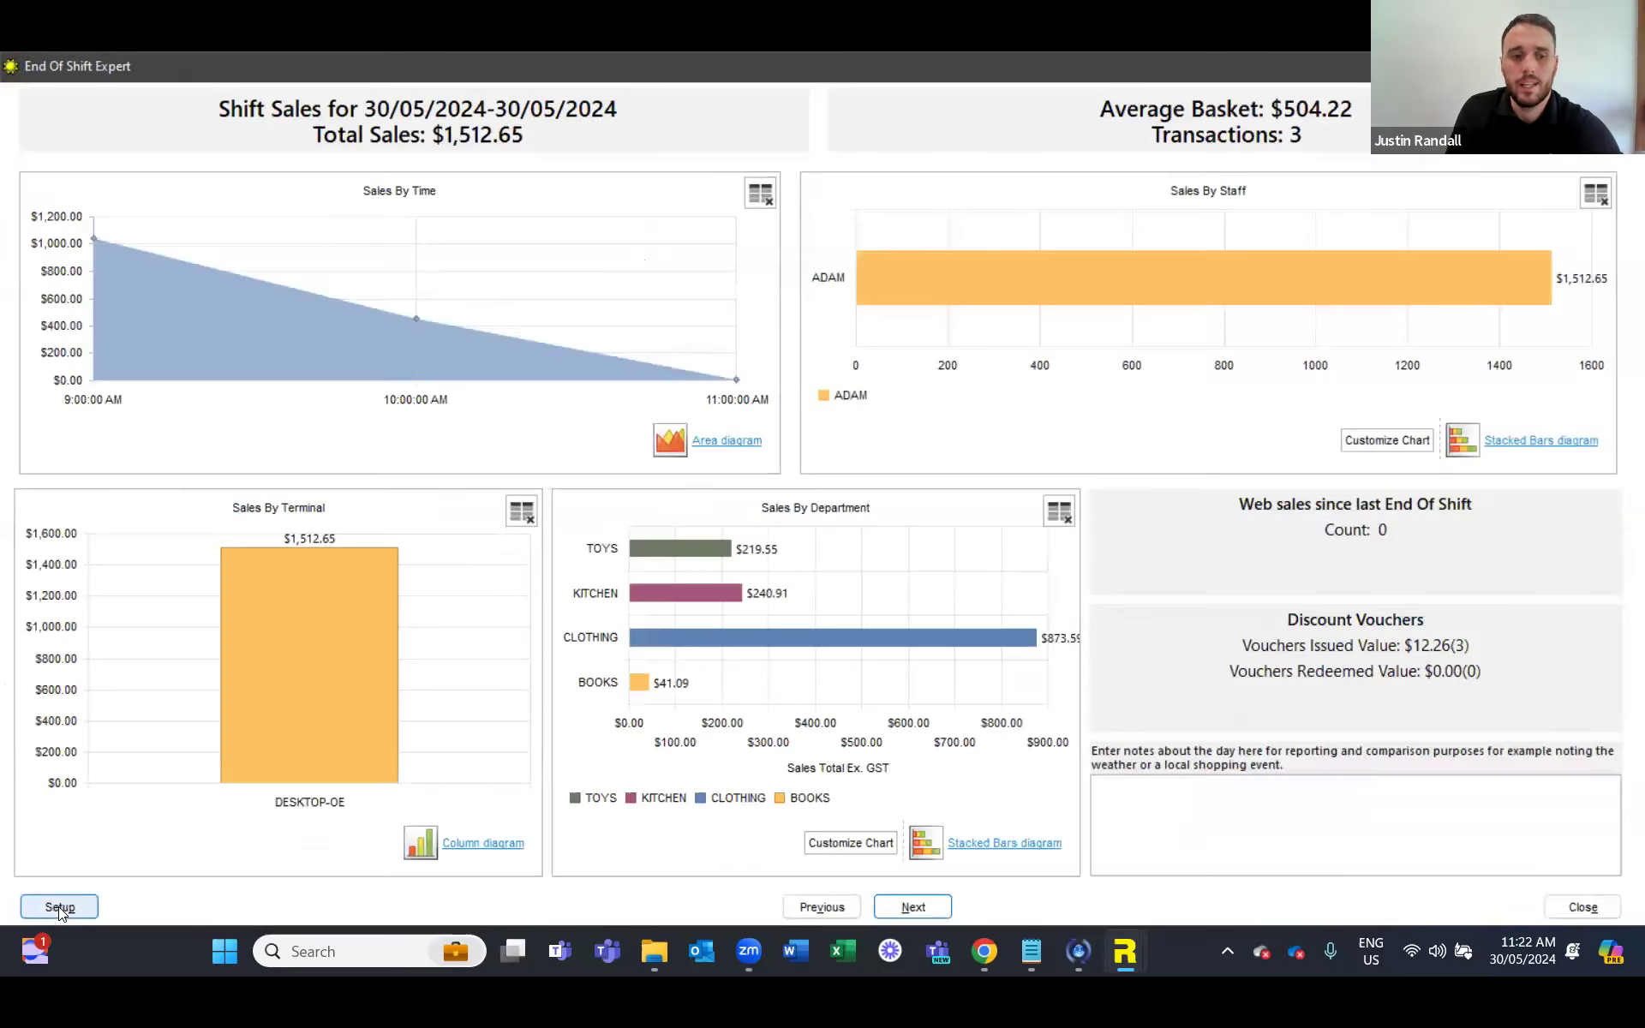
pyautogui.click(58, 907)
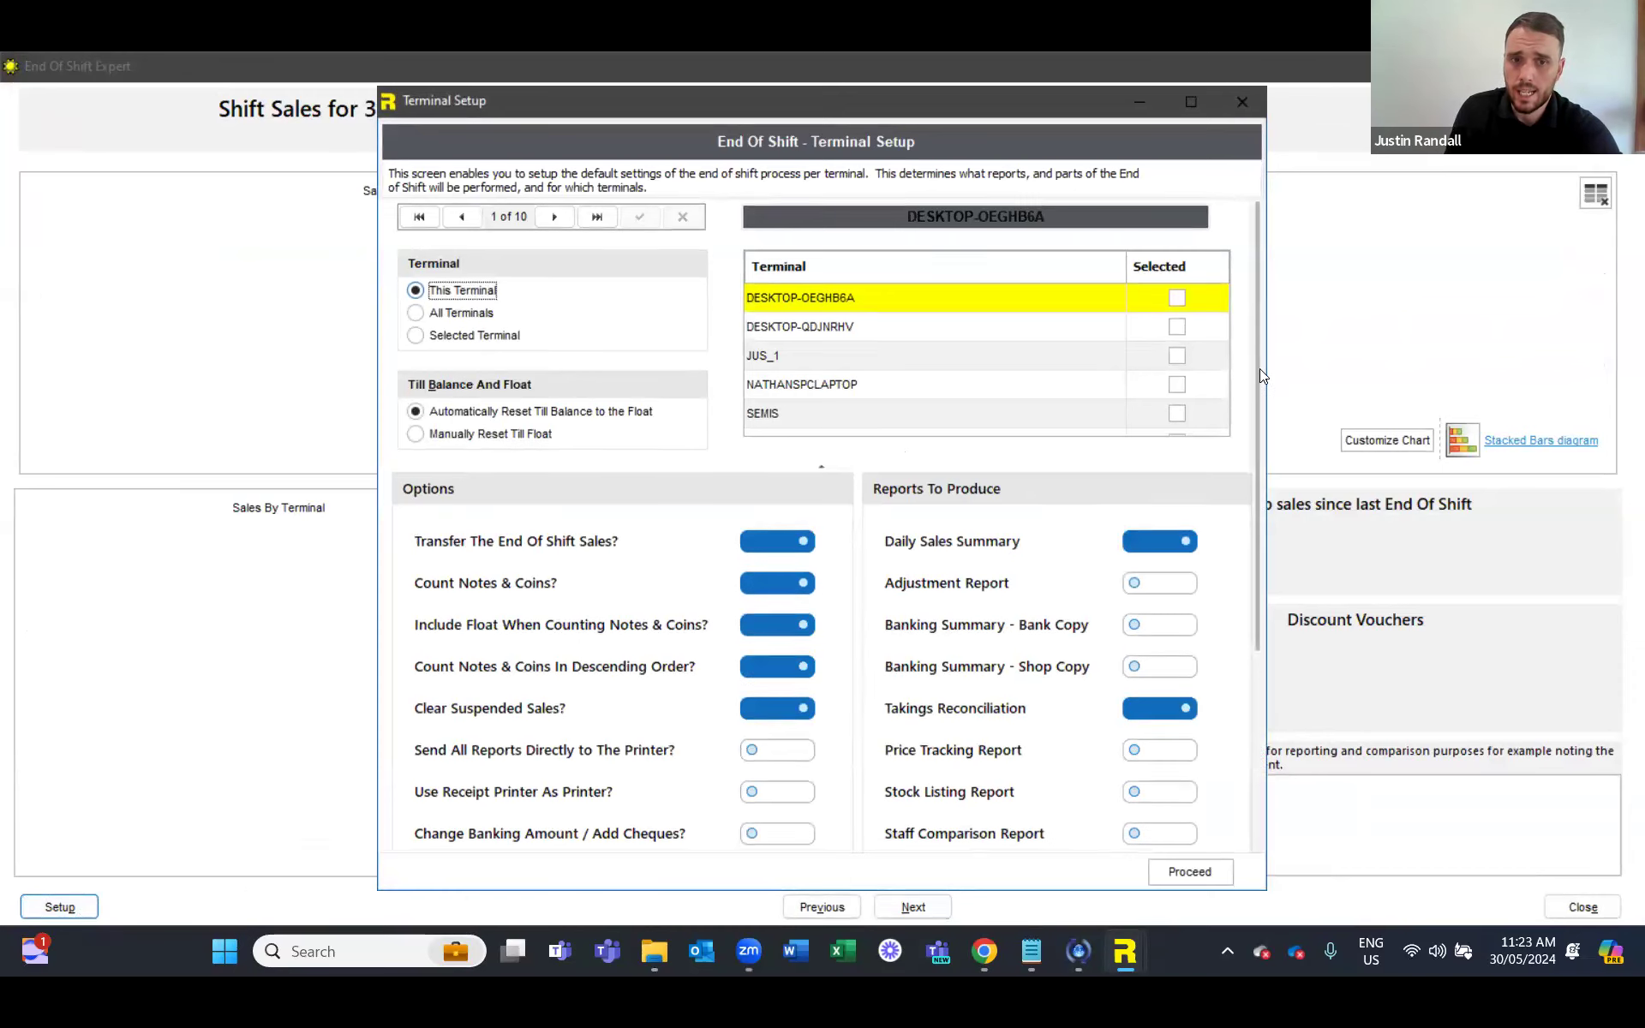
pyautogui.scroll(-1, 648, 306)
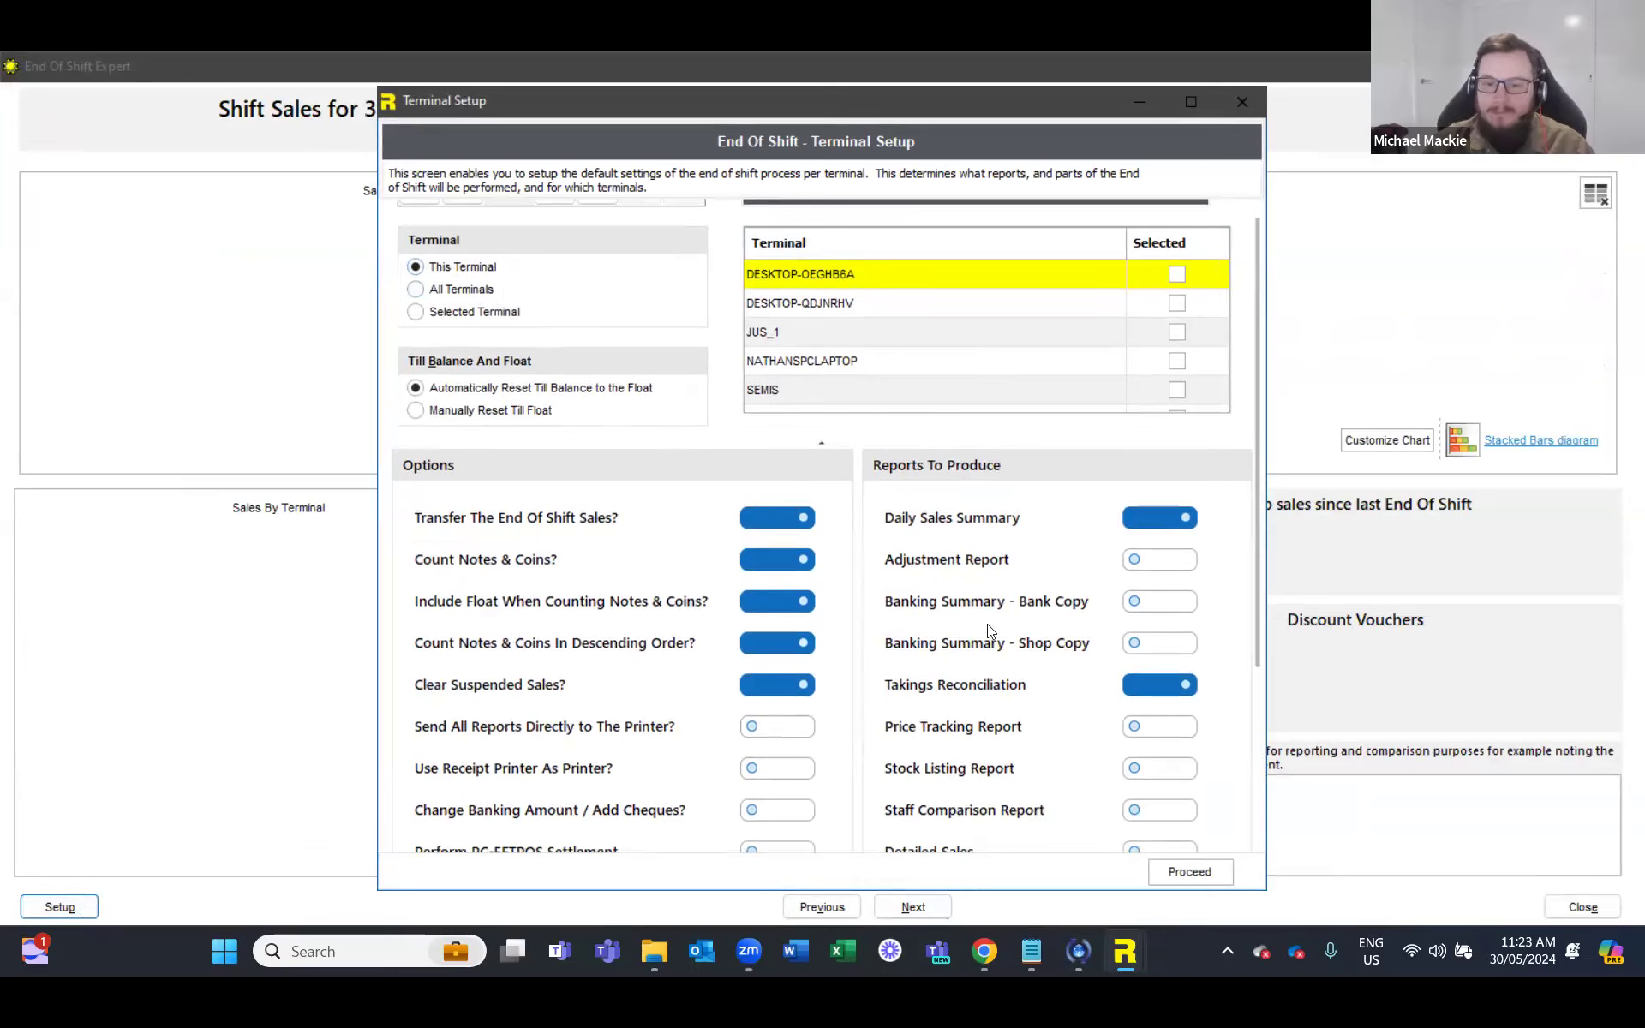
pyautogui.click(1236, 100)
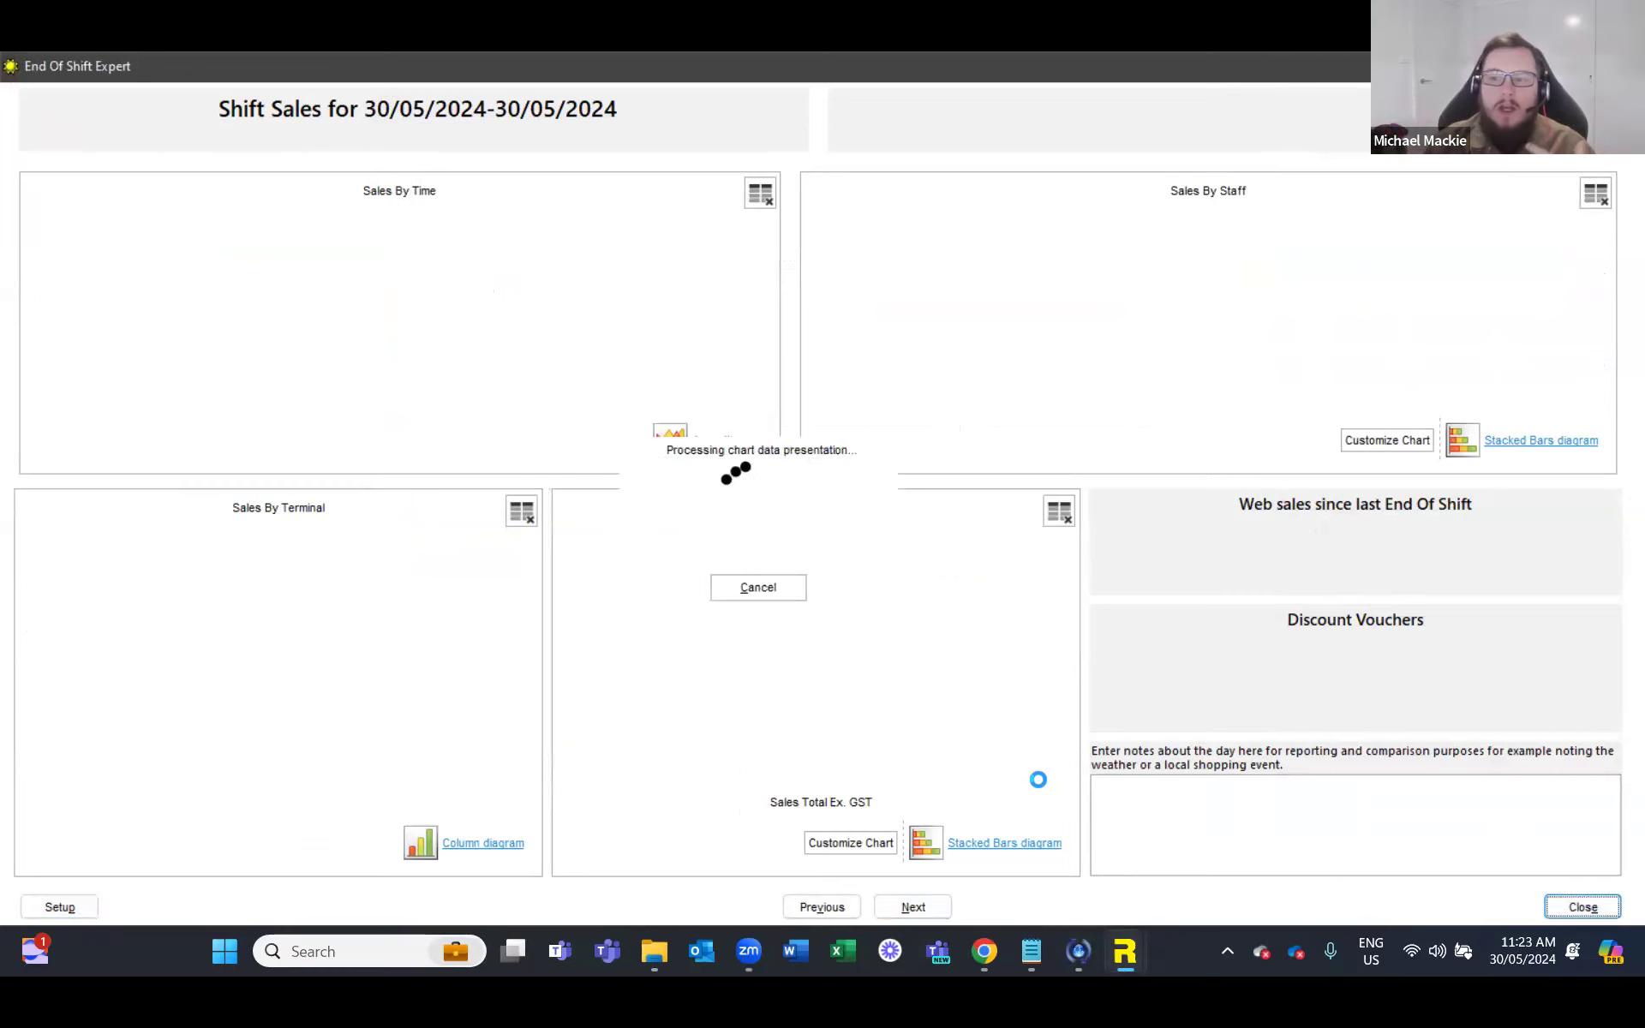
pyautogui.click(1582, 906)
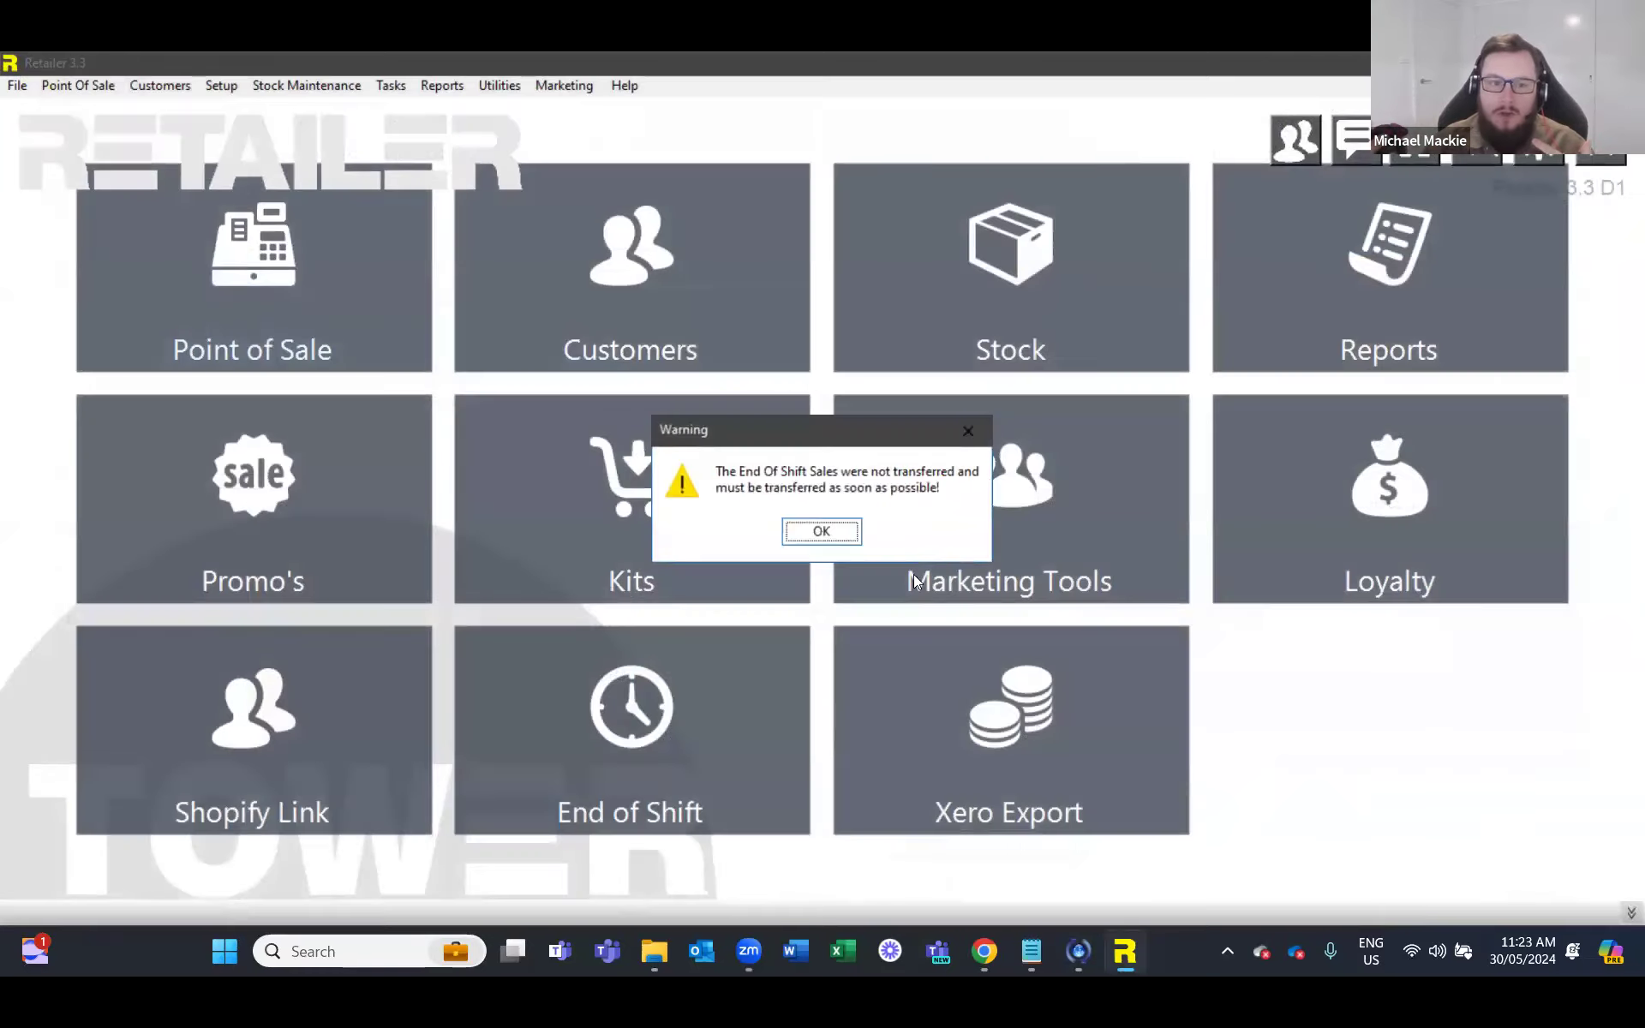
pyautogui.click(859, 533)
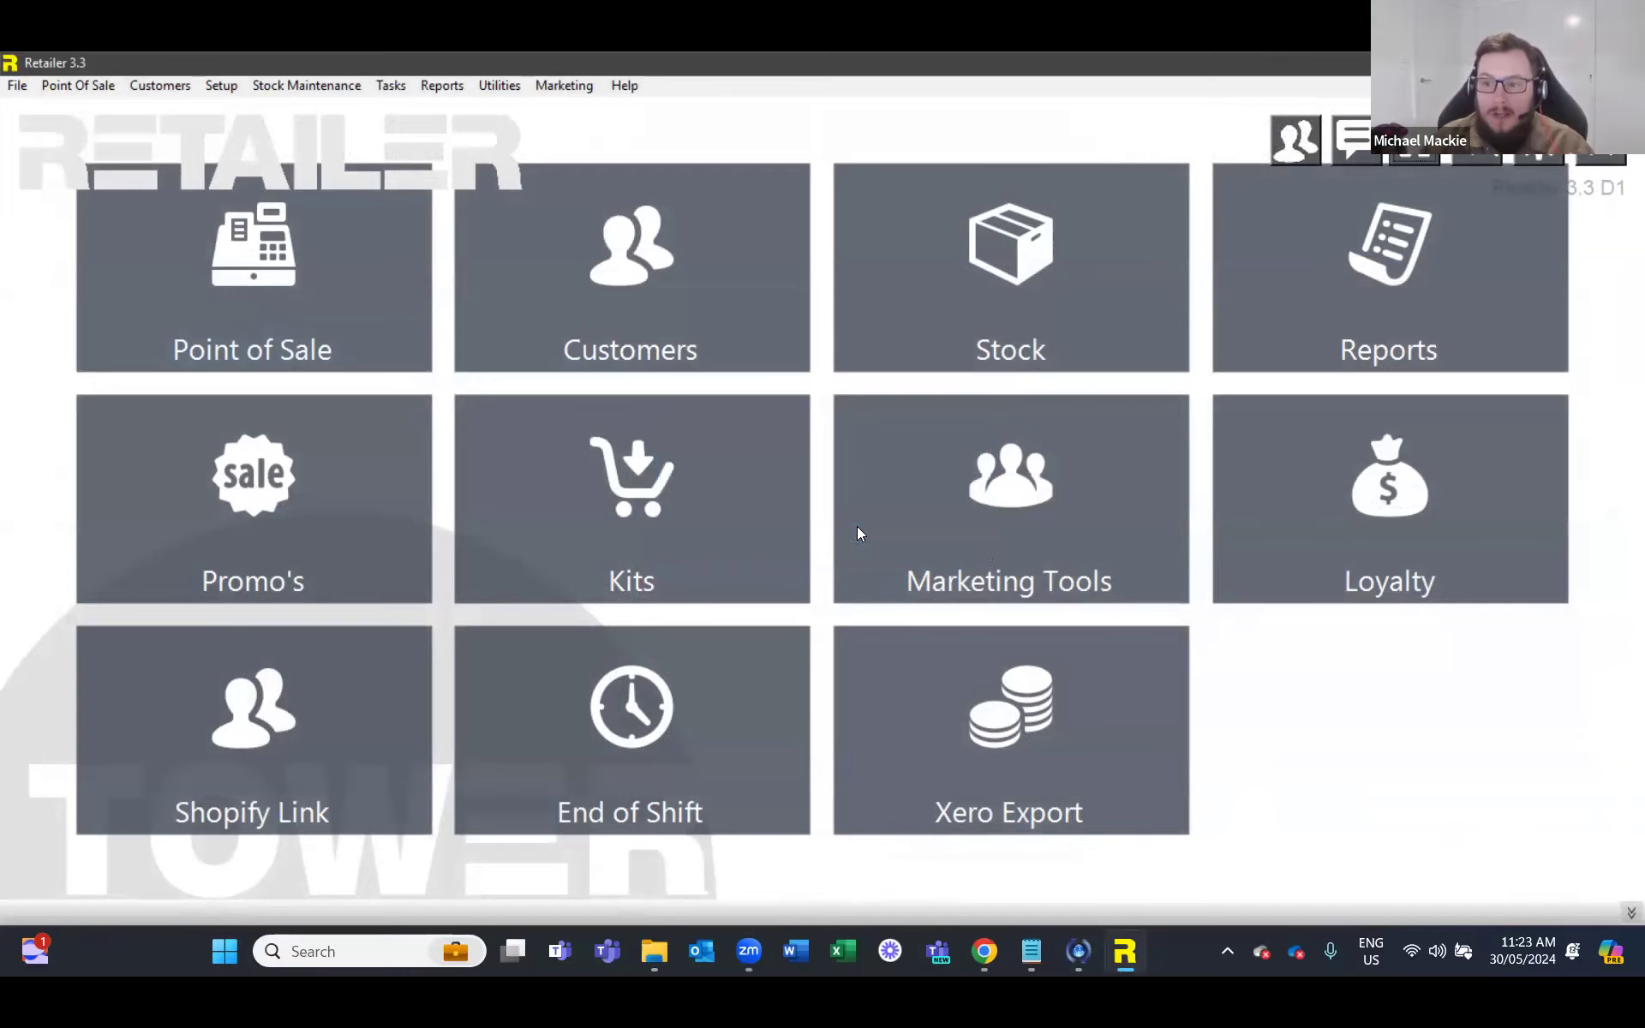